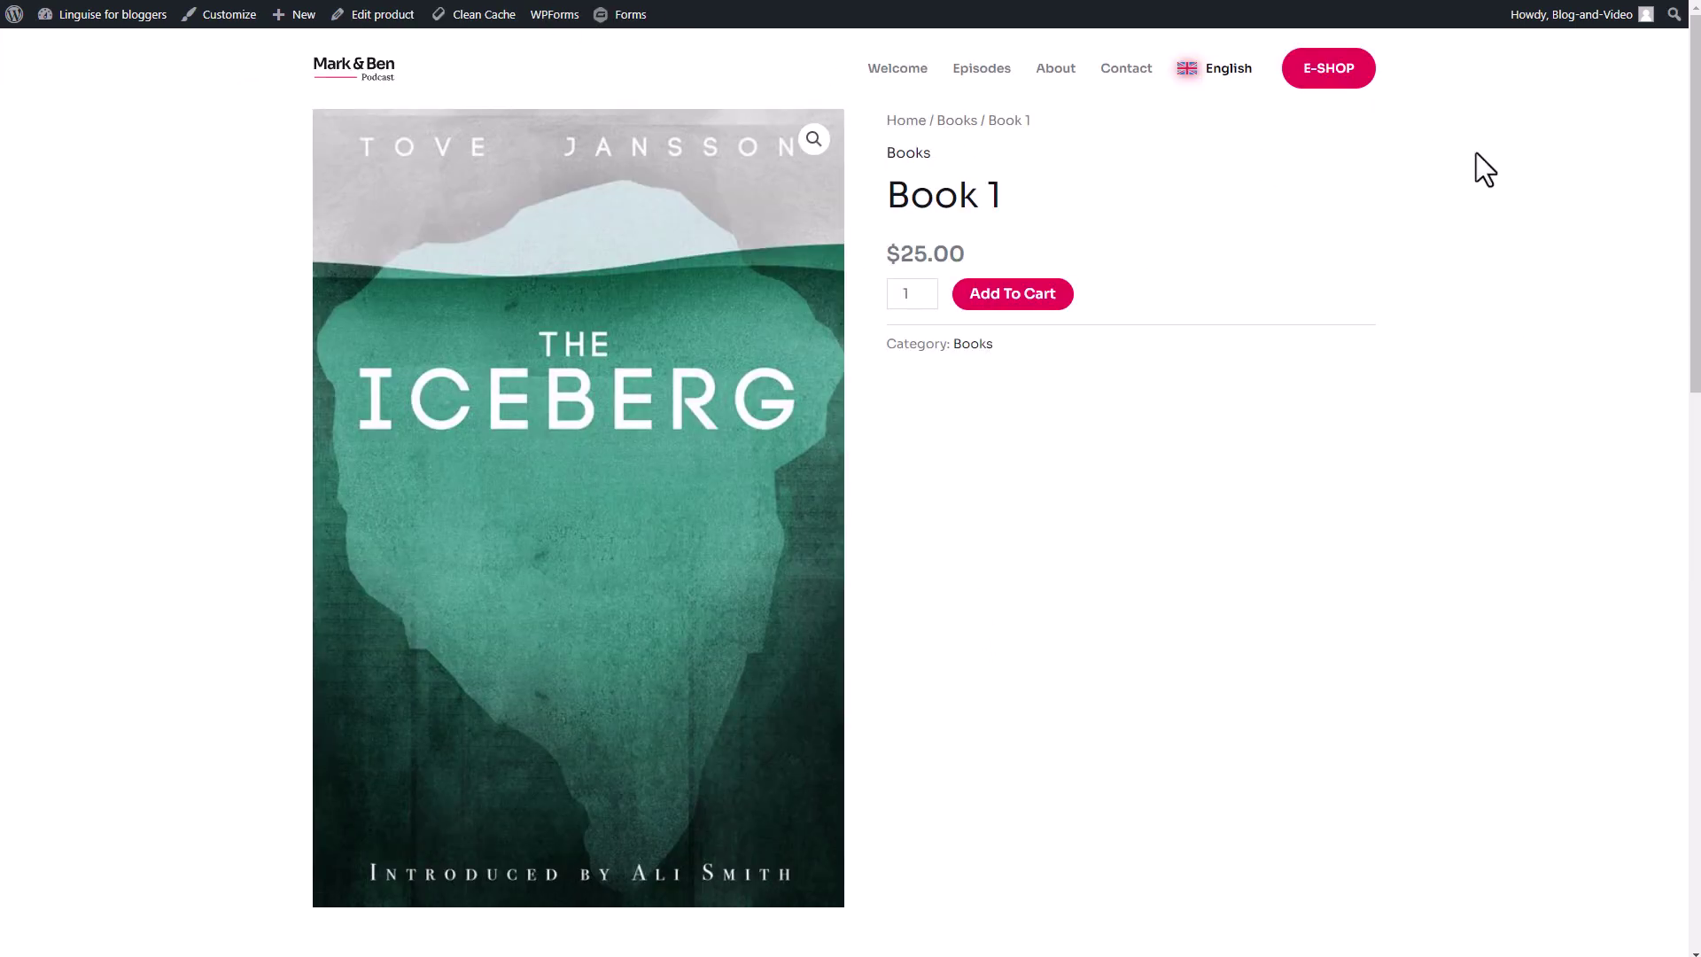
# Step: Preview the Book 1 language popup from the English switcher, close it, and scroll to the description
pyautogui.click(1218, 84)
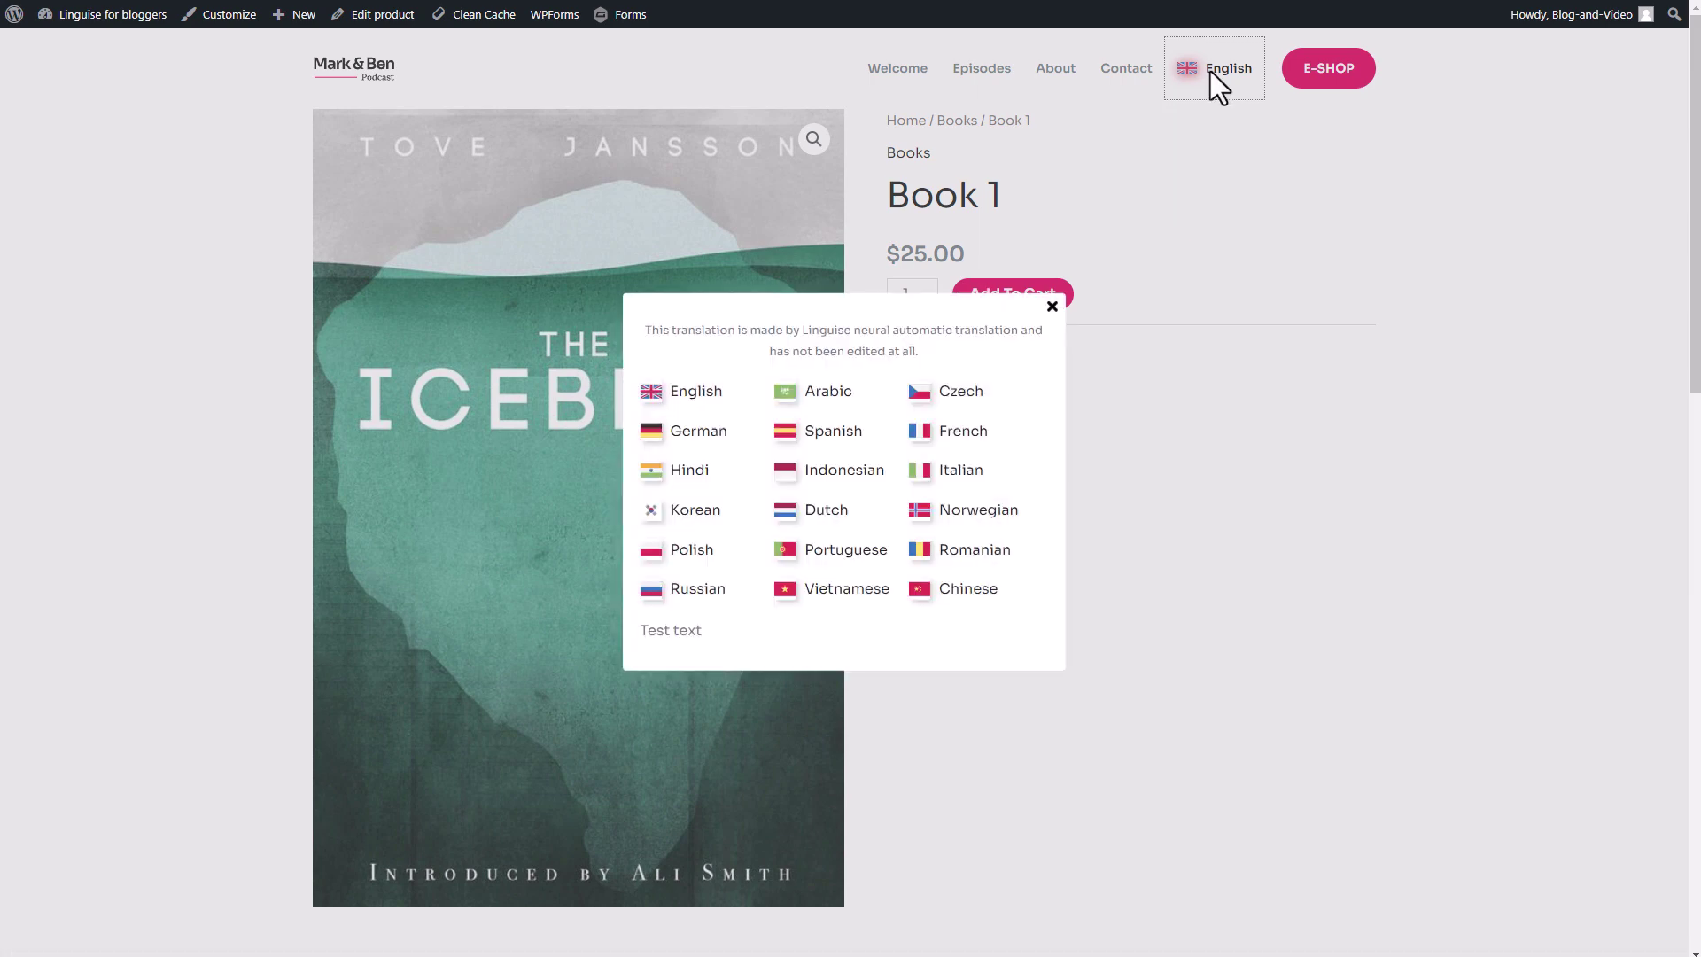
pyautogui.click(1177, 525)
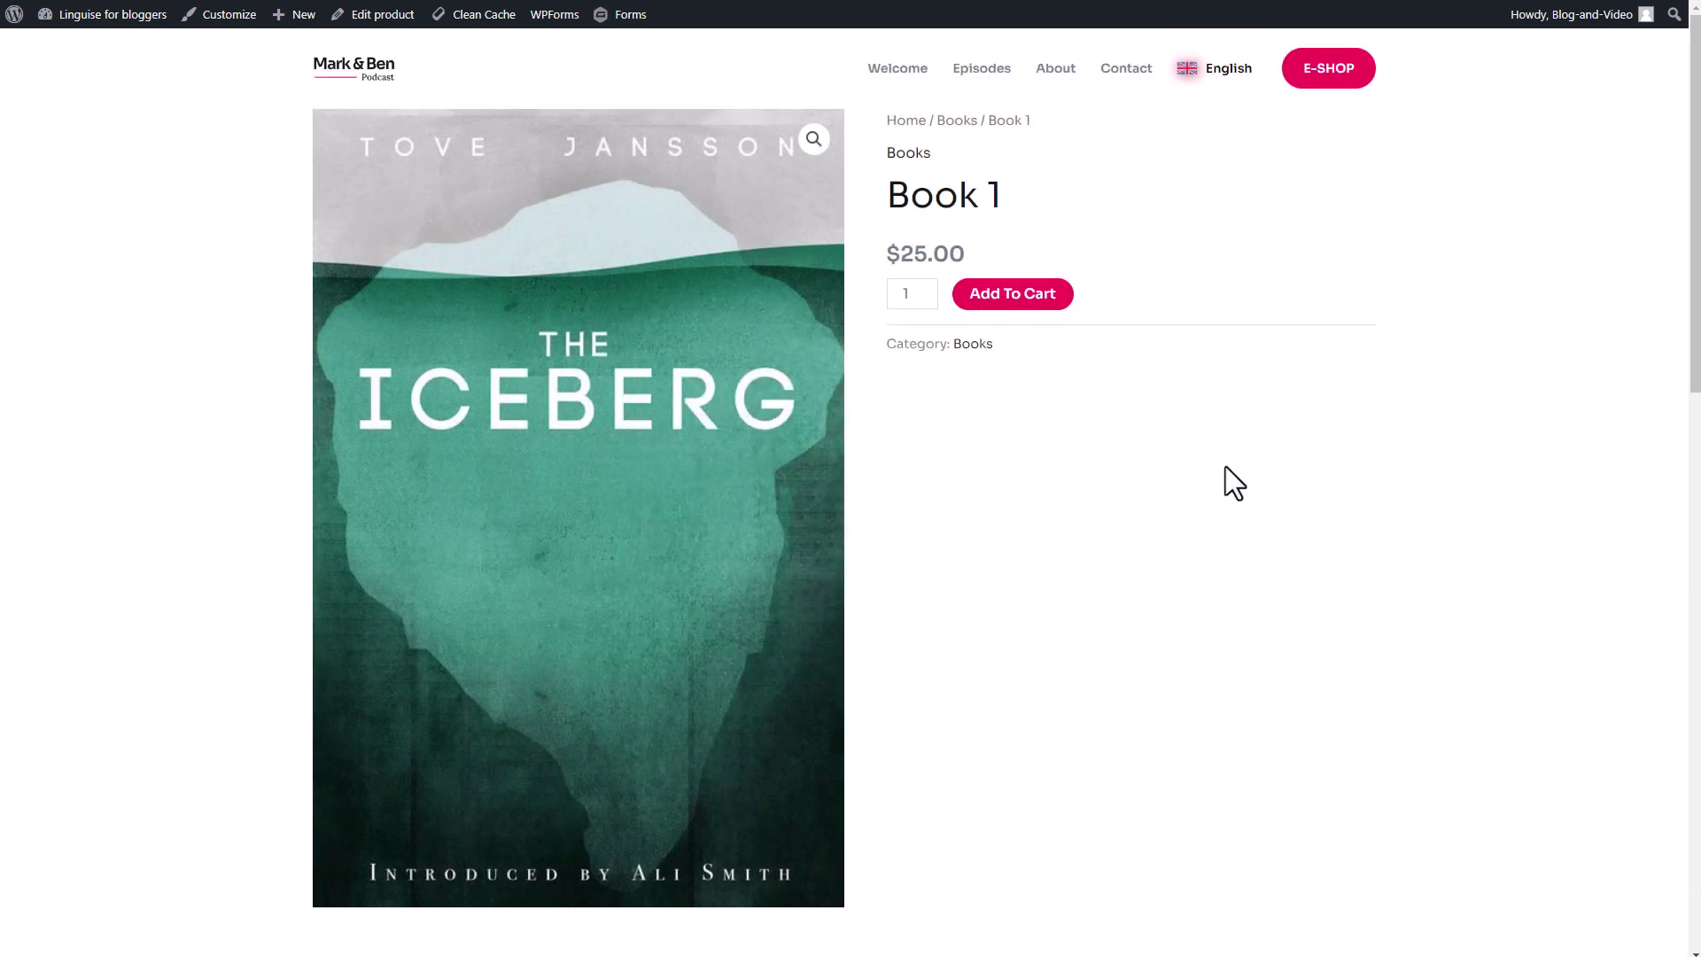
pyautogui.scroll(-4, 992, 408)
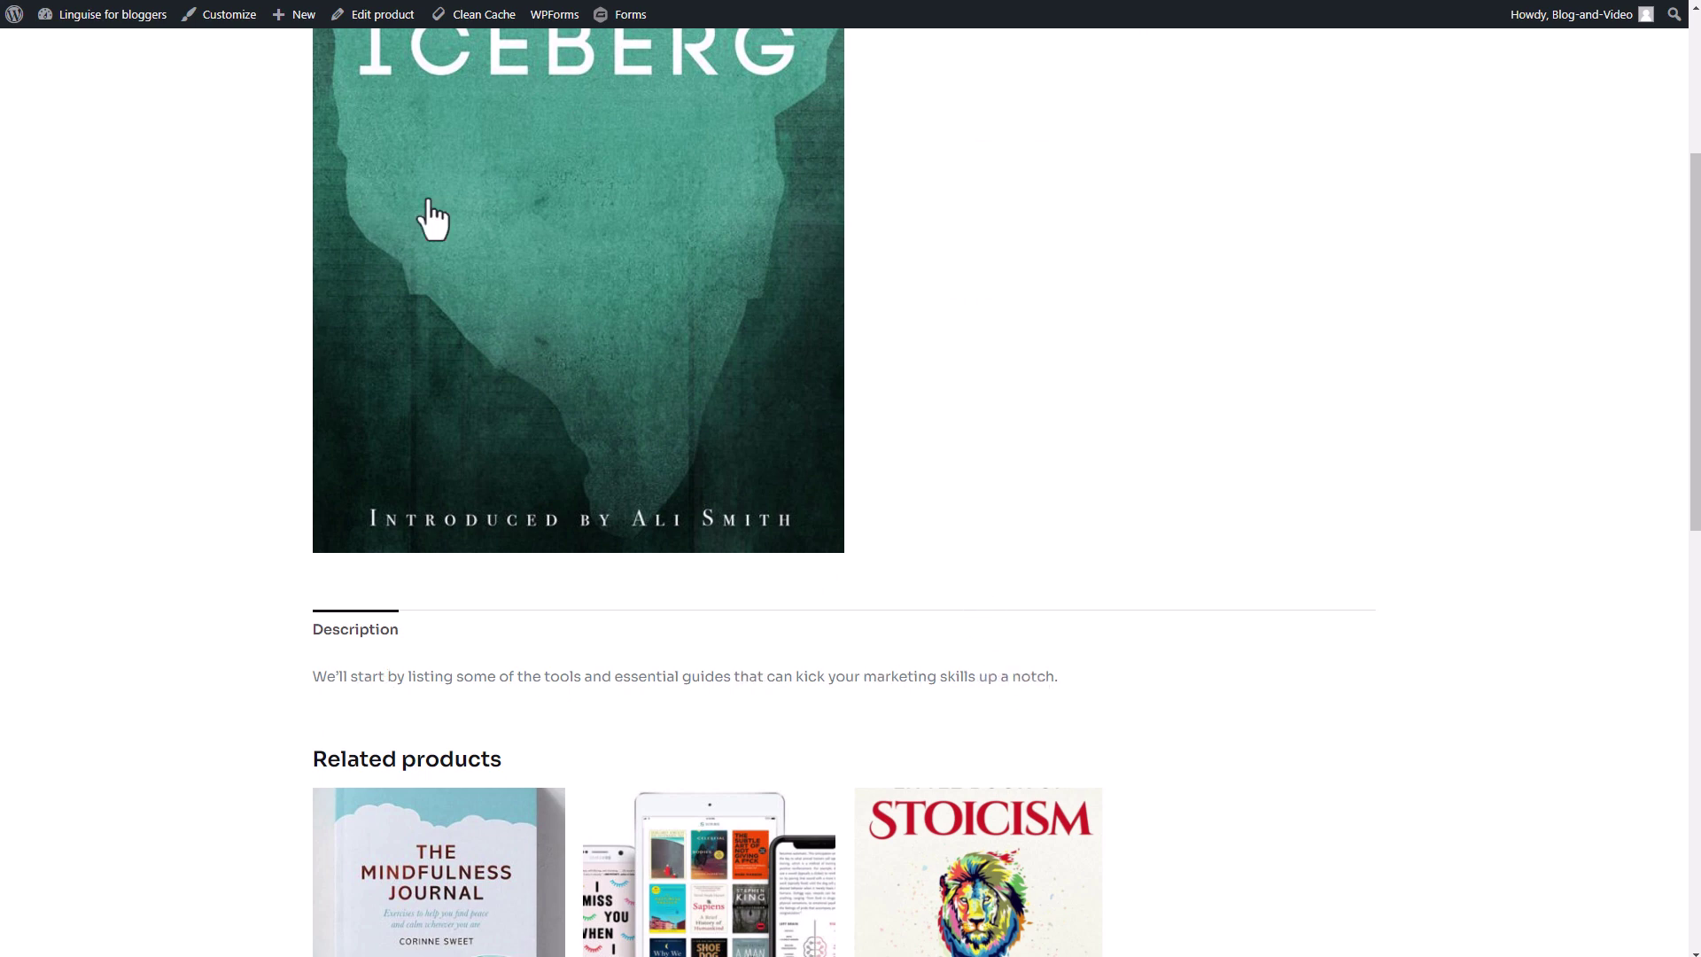
# Step: Append 'I can add anything here' to Book 1's description and update the product
pyautogui.click(377, 14)
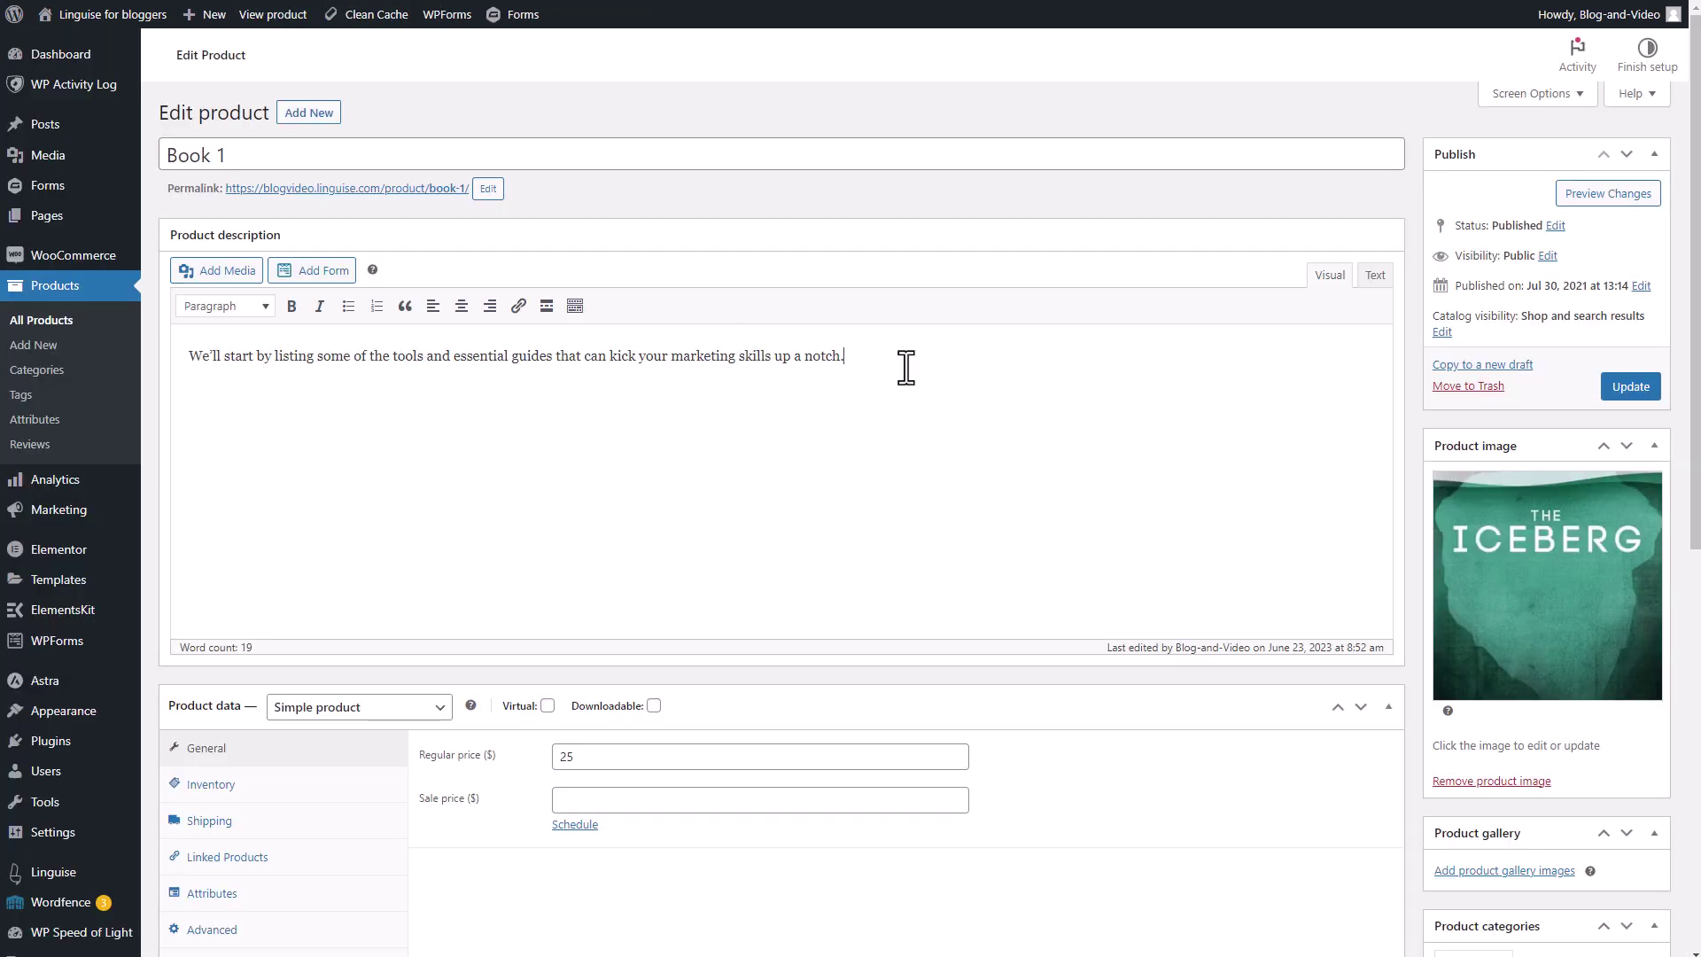
pyautogui.click(905, 368)
pyautogui.write('I can add anything here')
pyautogui.click(1630, 390)
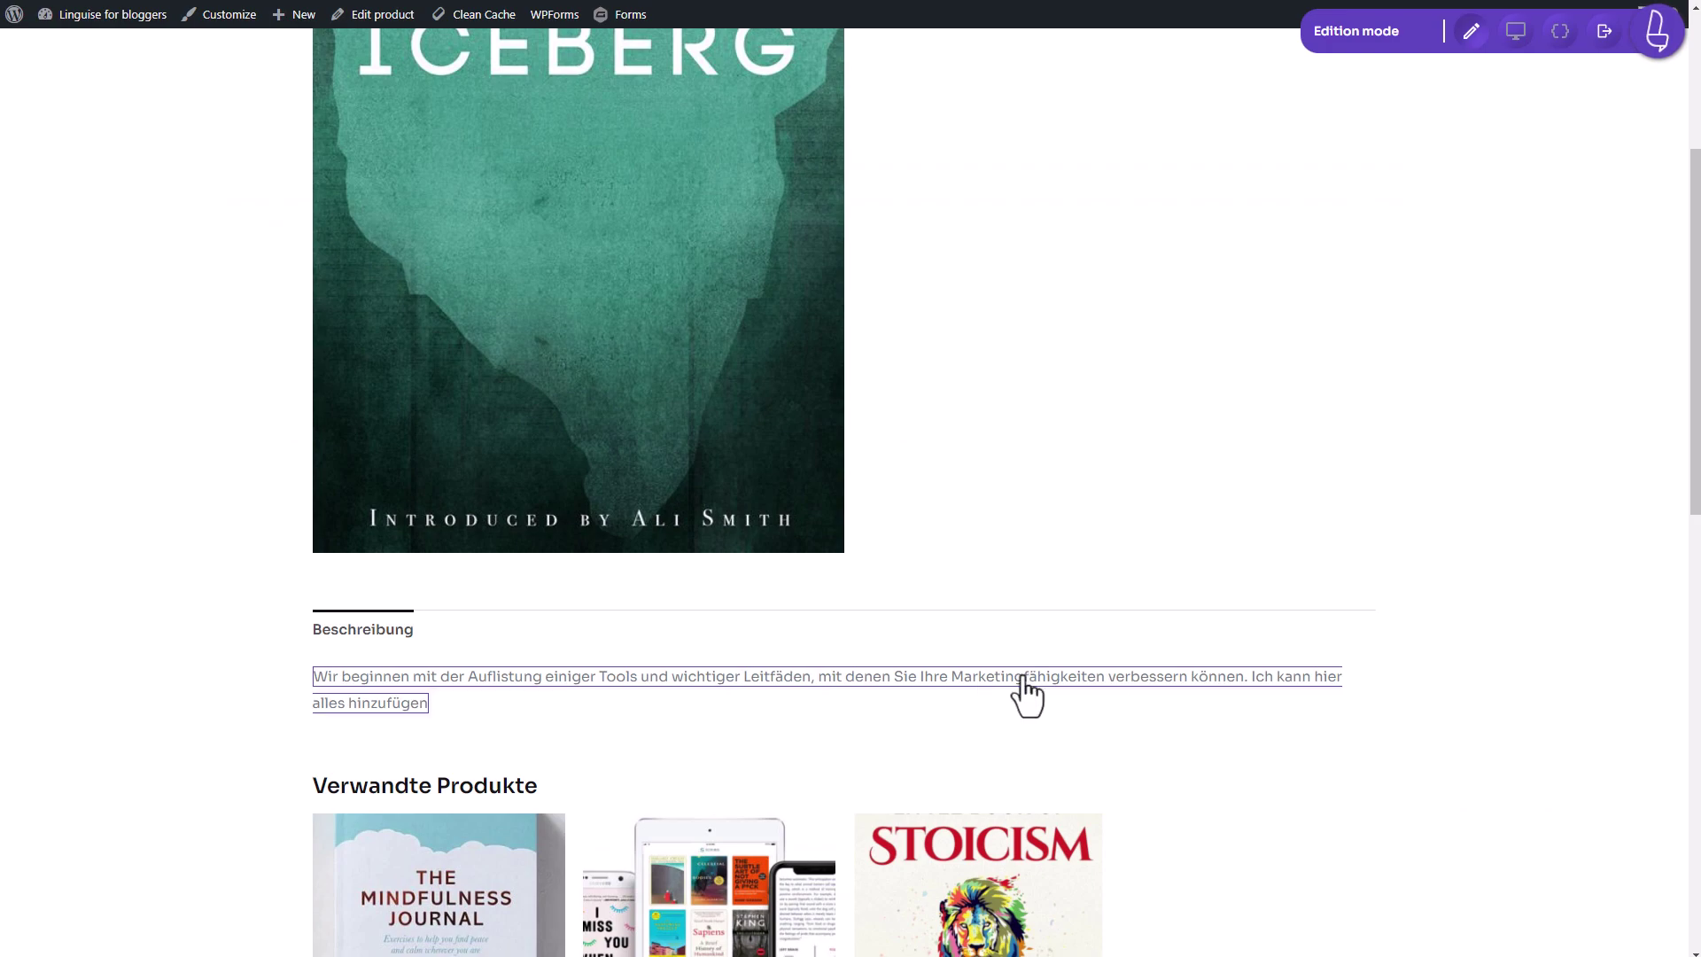
pyautogui.click(1024, 678)
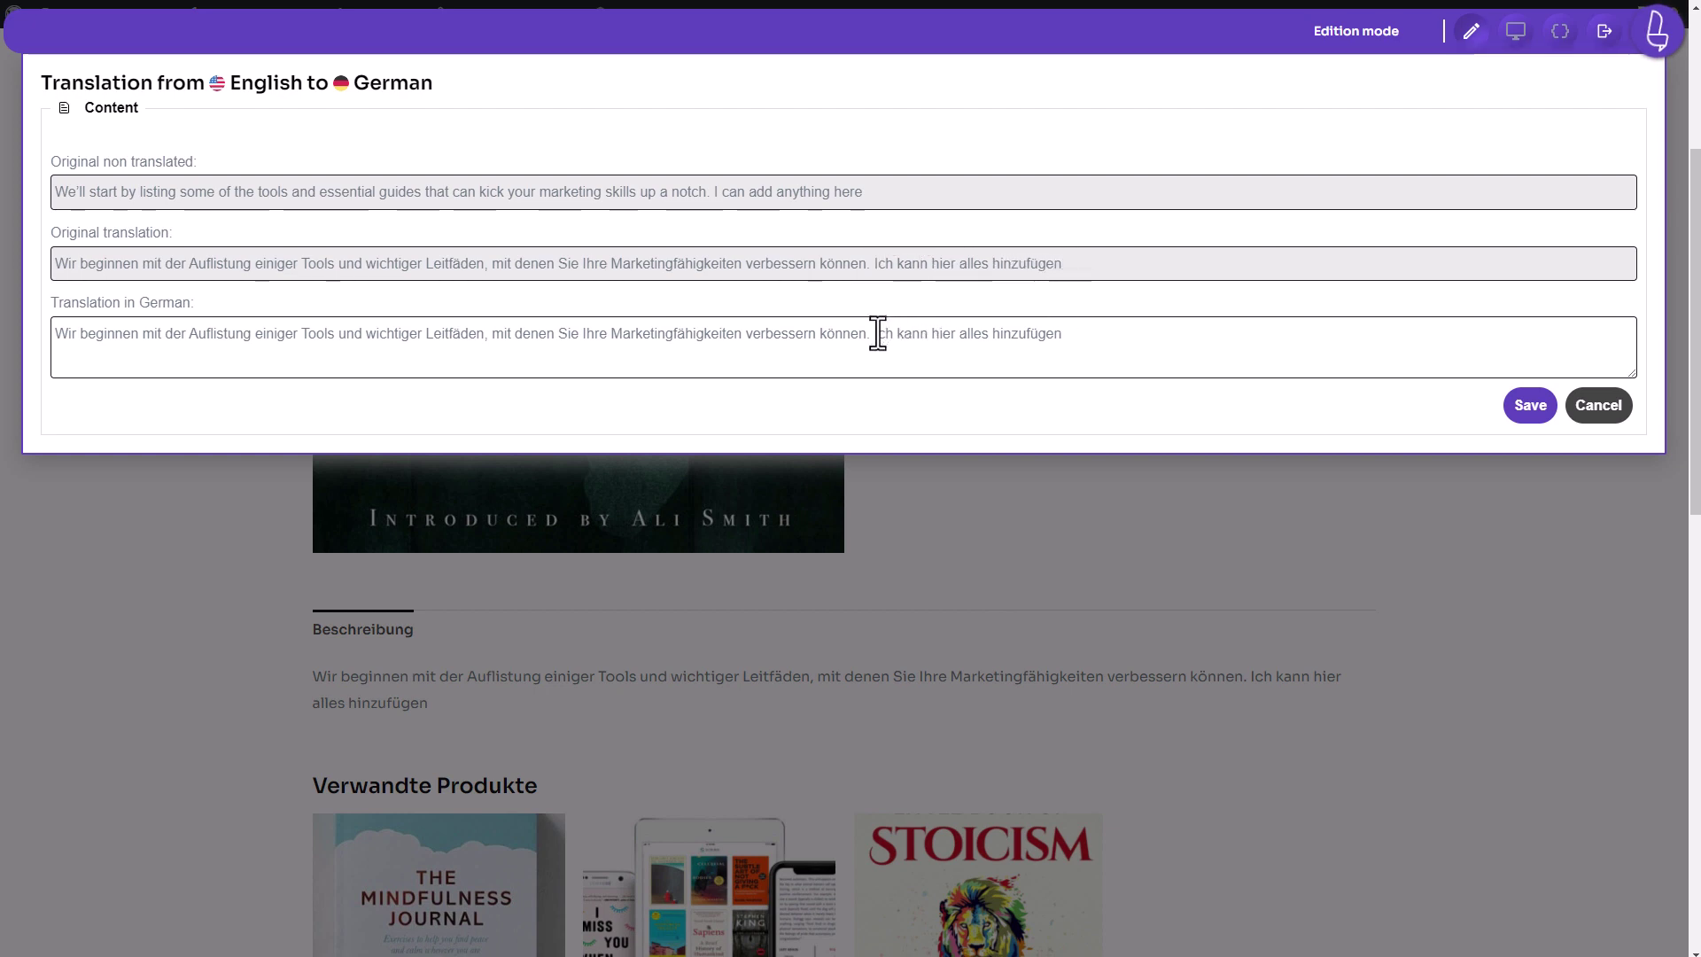
pyautogui.moveTo(876, 333); pyautogui.dragTo(1053, 319)
pyautogui.click(1127, 354)
pyautogui.write('this part is edita')
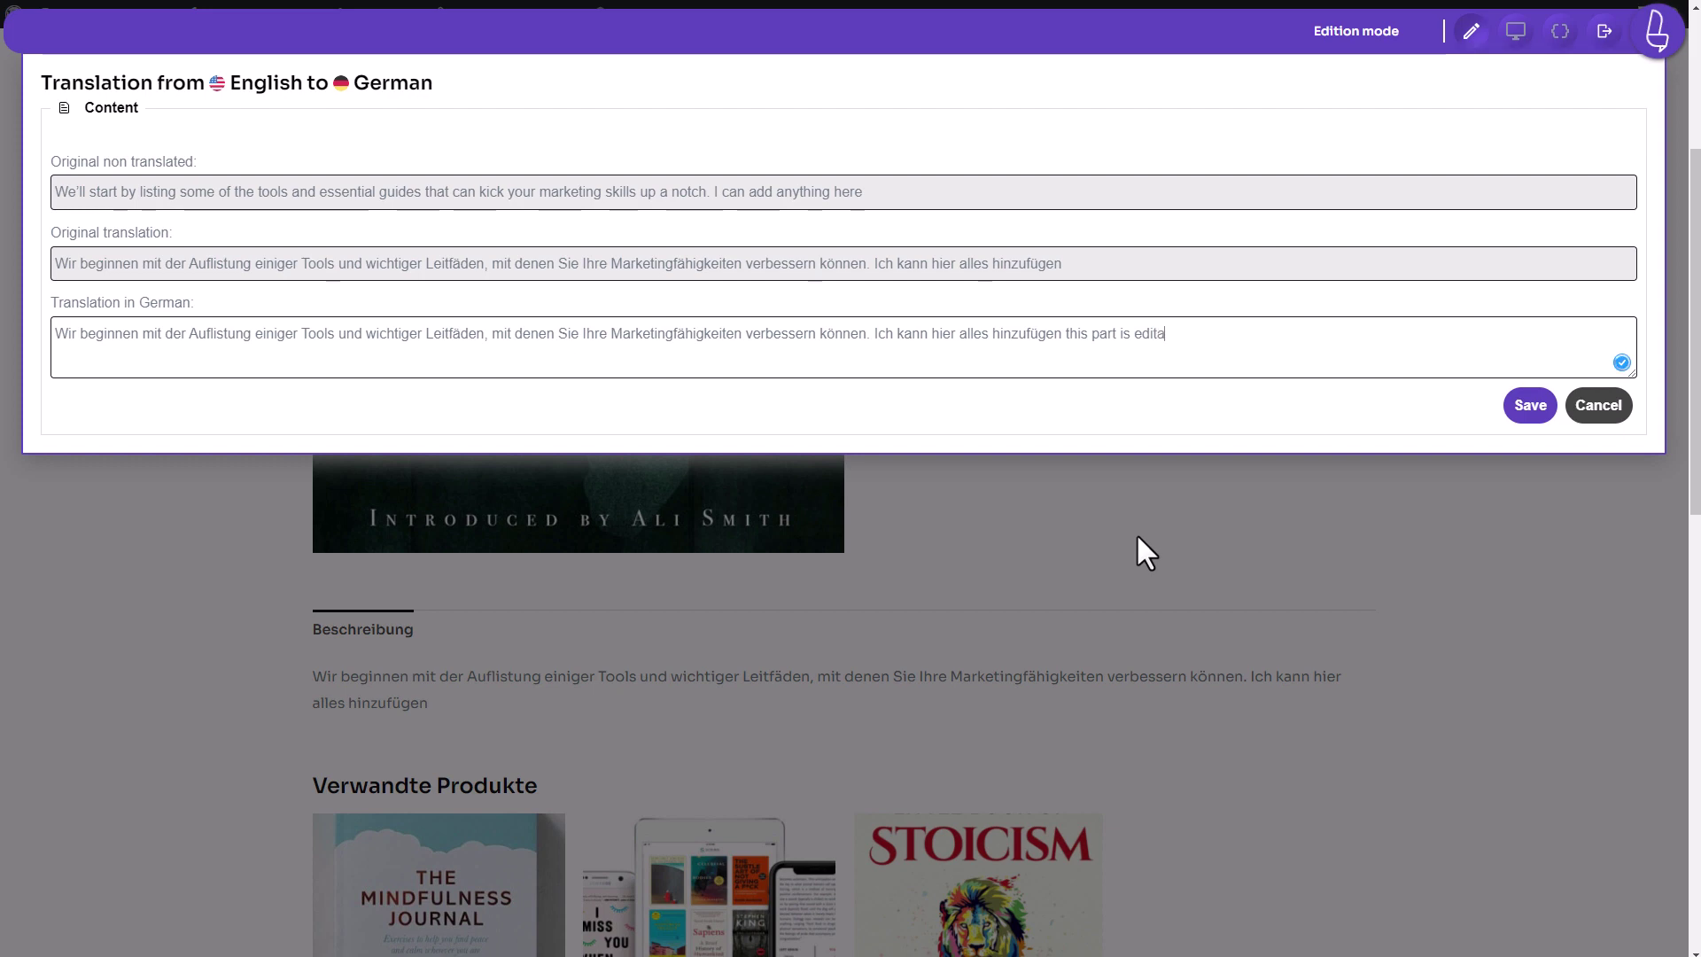
pyautogui.write('ble')
pyautogui.click(1598, 407)
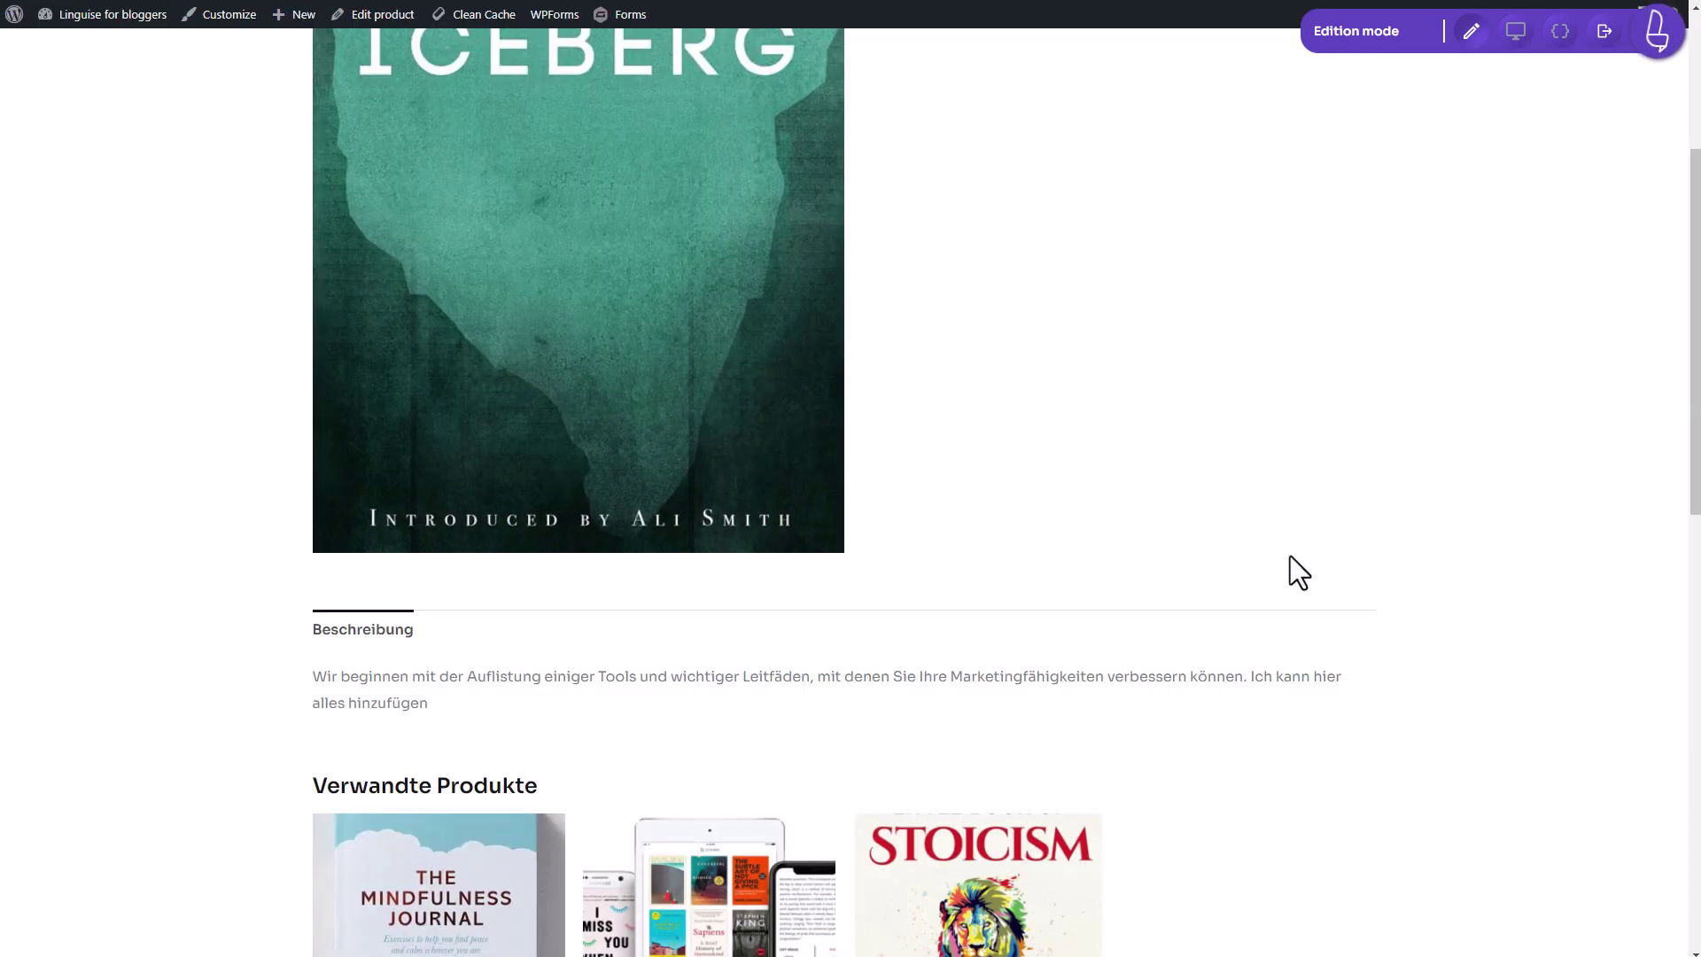
# Step: Go to the Linguise plugin settings and preview the popup switcher on the product page
pyautogui.scroll(5, 1289, 555)
pyautogui.click(68, 38)
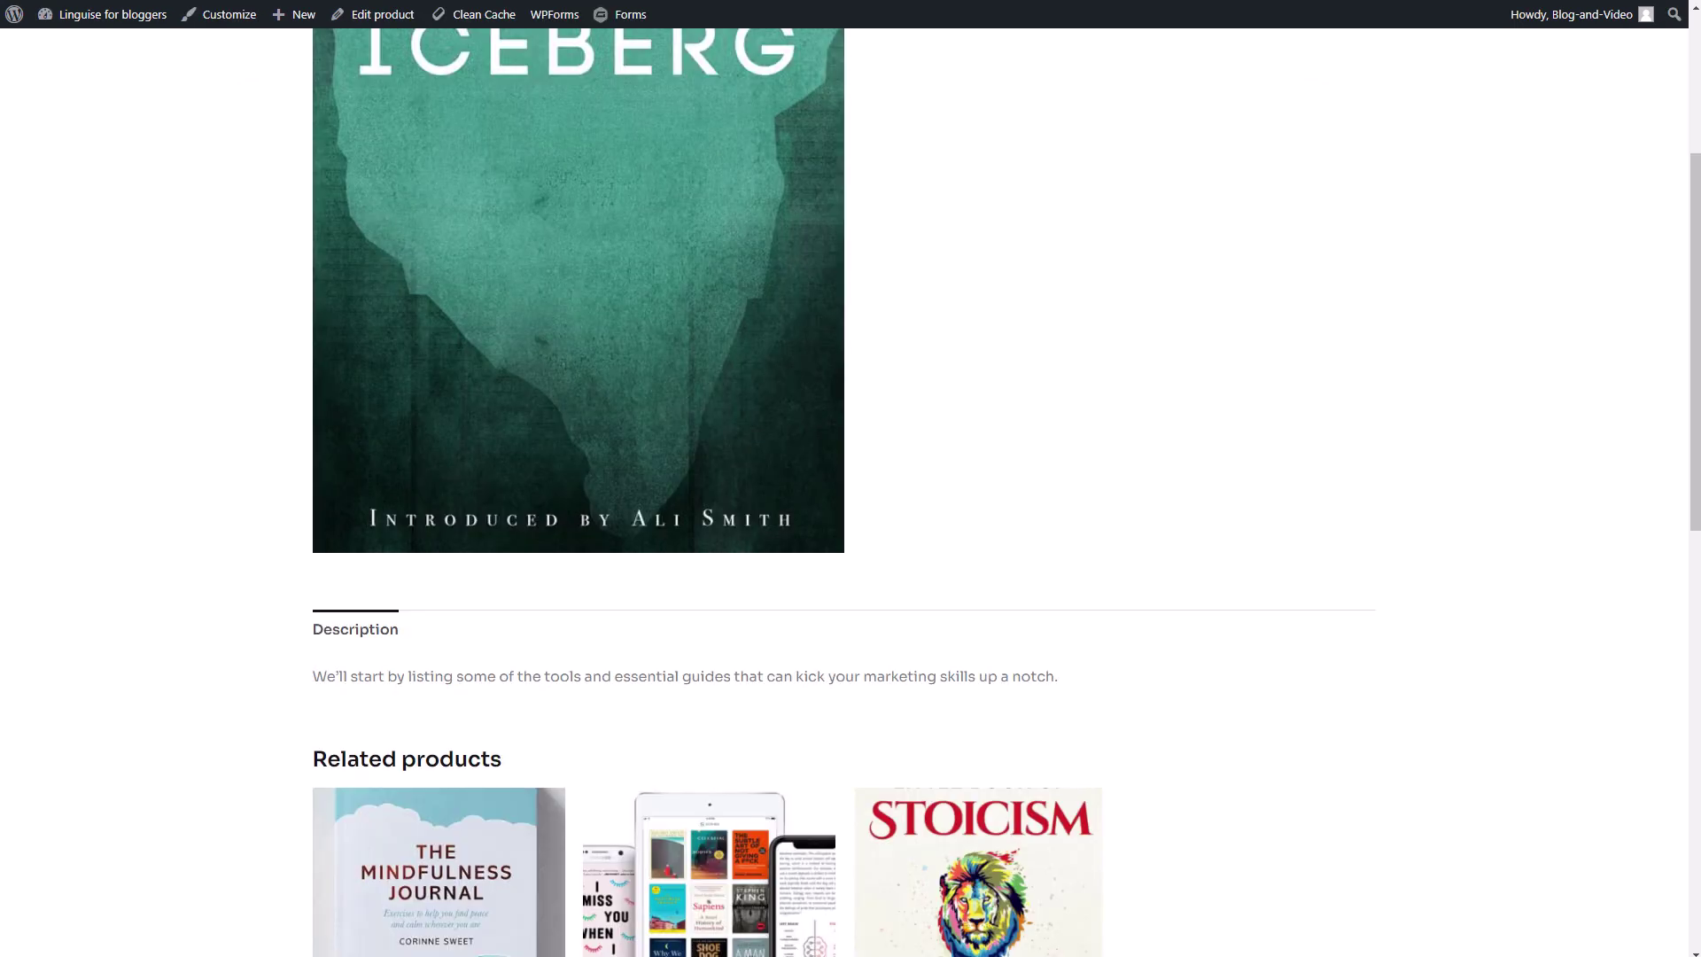
pyautogui.scroll(4, 1215, 498)
pyautogui.click(1207, 78)
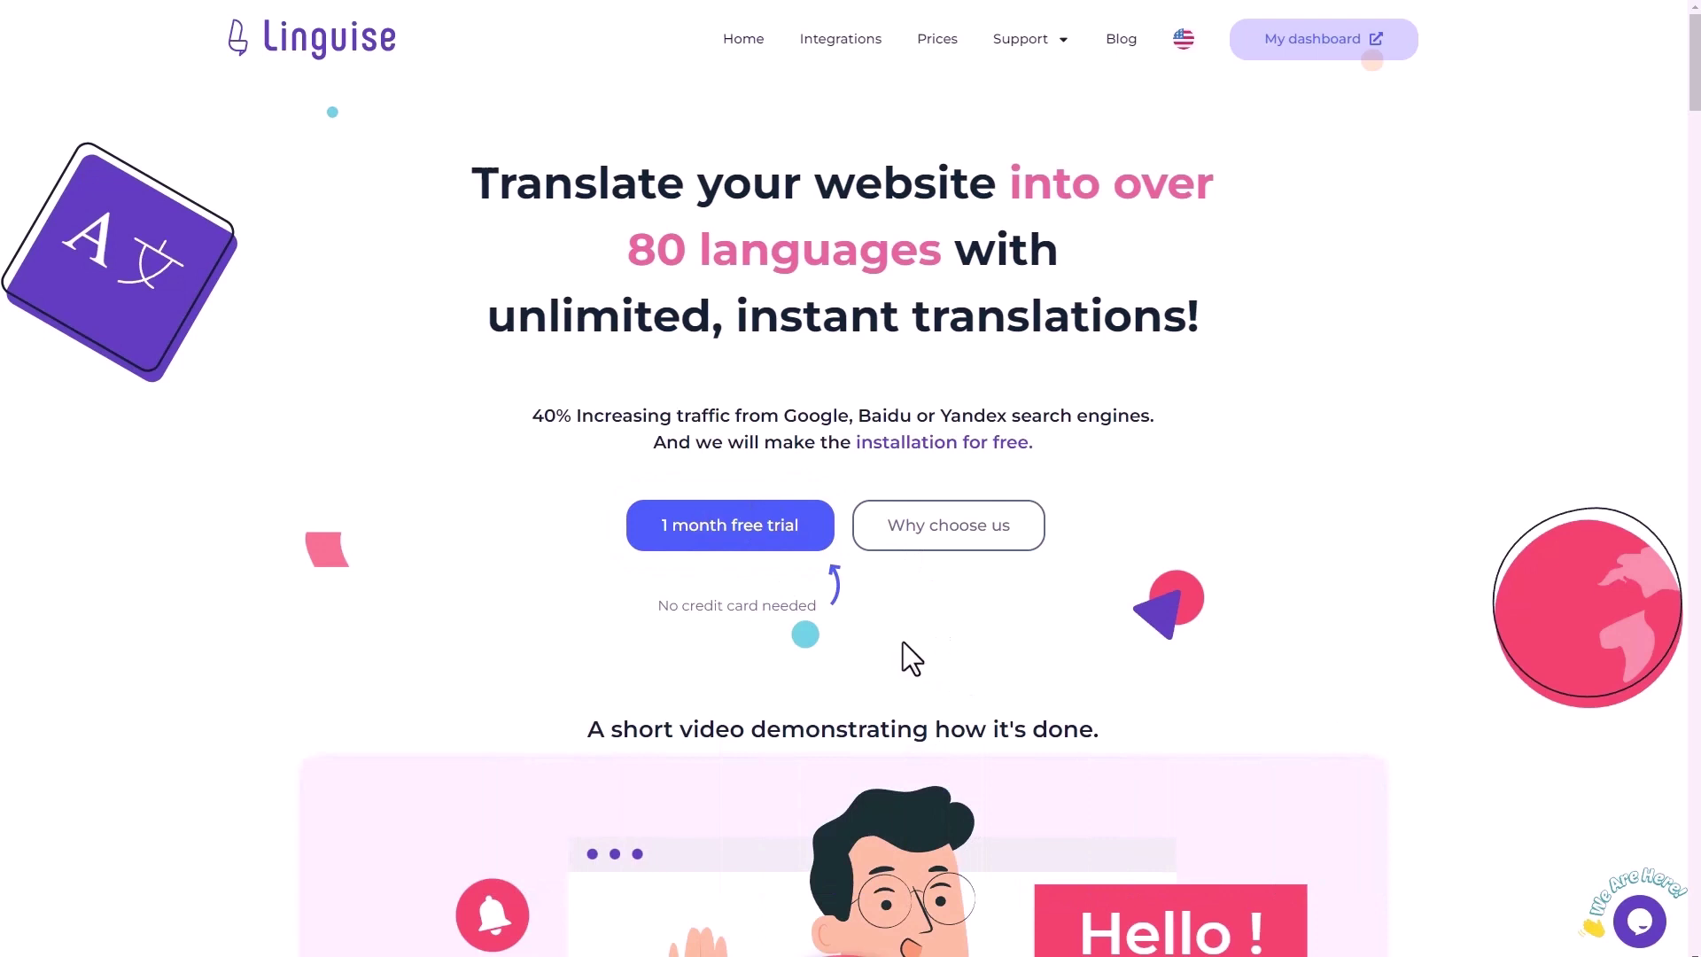
# Step: Start the 1 month free trial and register with a Google account
pyautogui.click(742, 532)
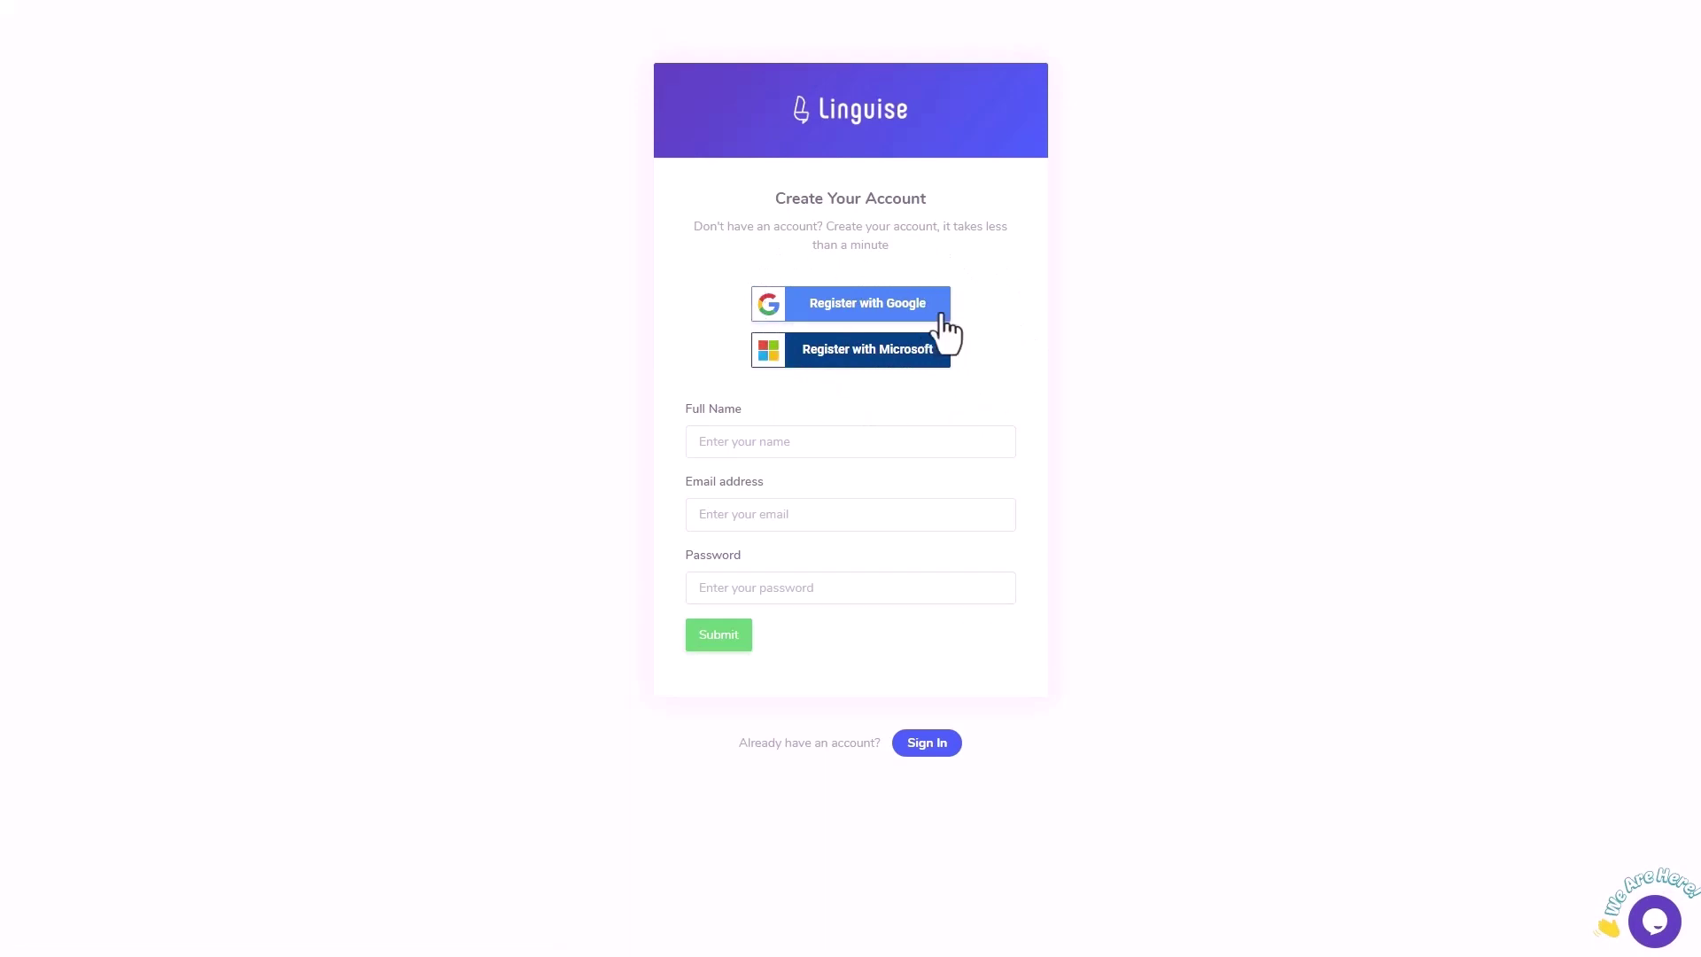
pyautogui.click(895, 312)
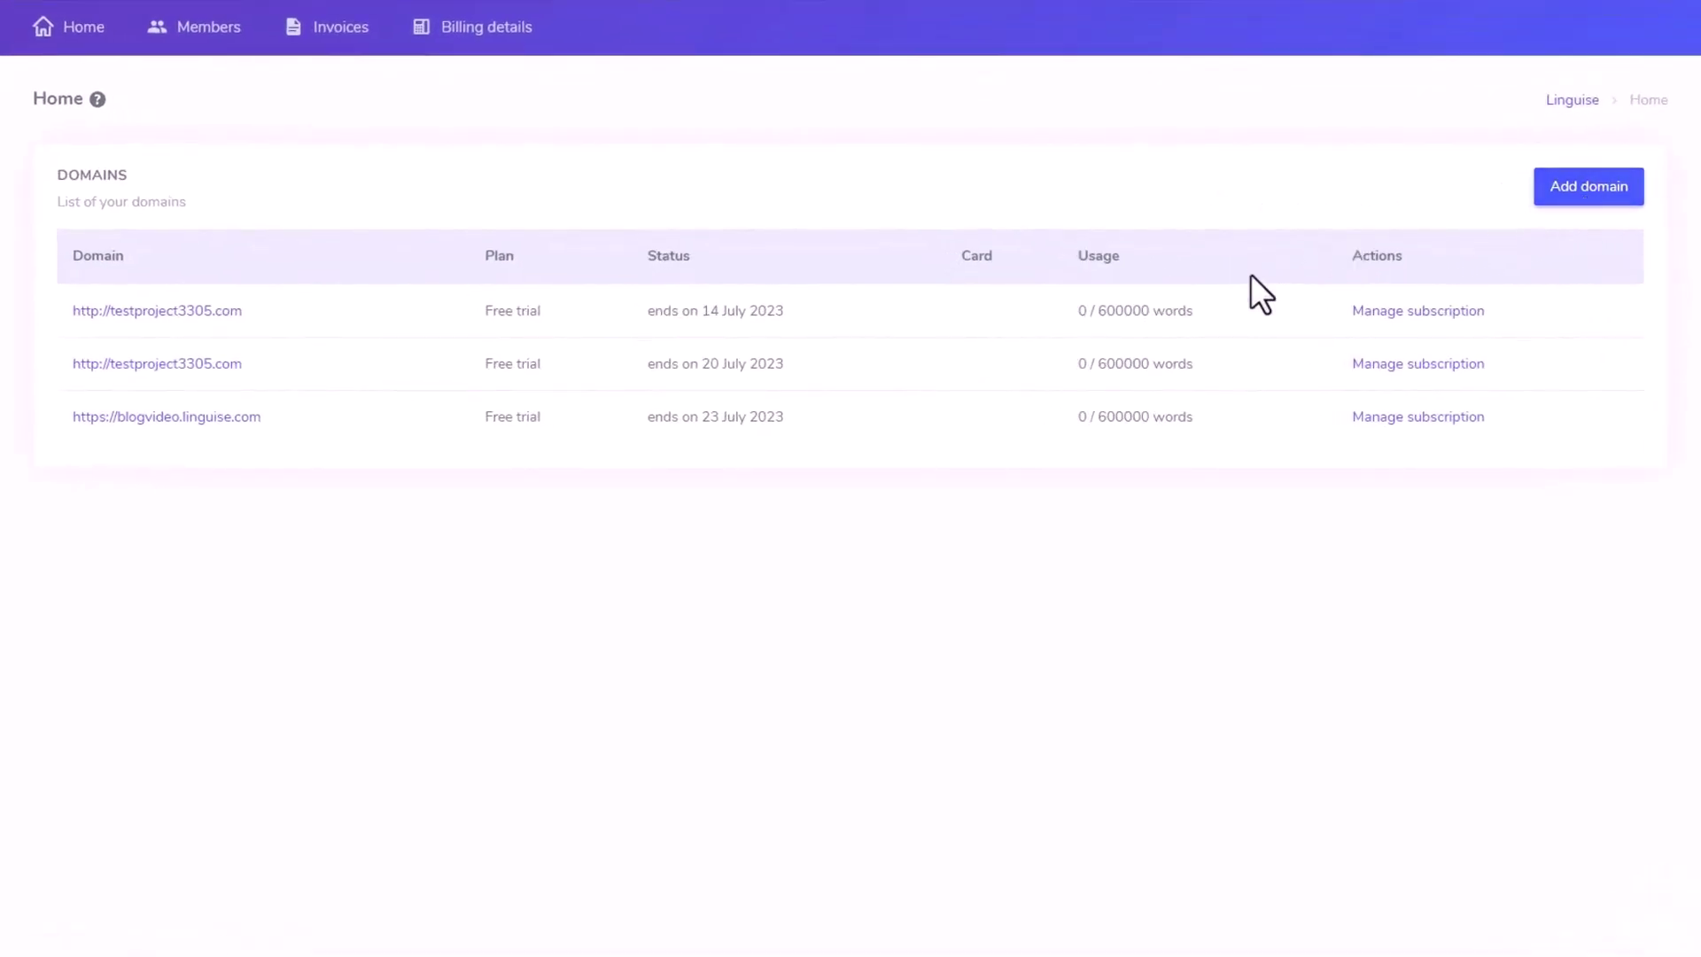
pyautogui.click(1590, 191)
pyautogui.scroll(-2, 856, 387)
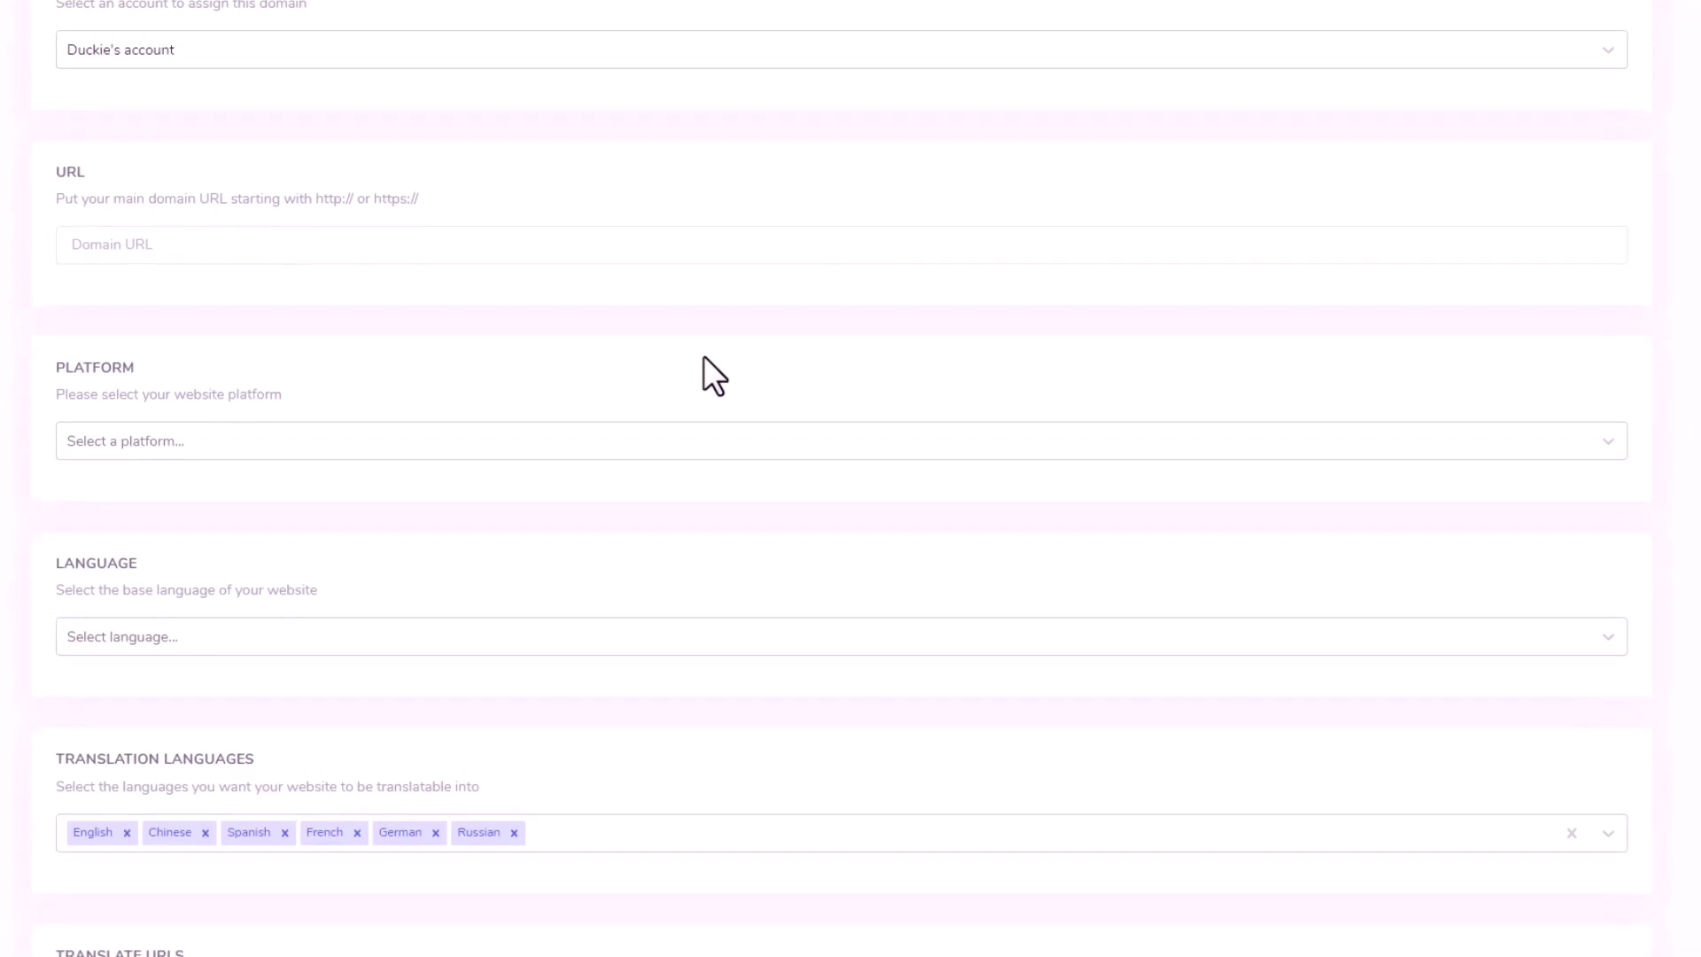
pyautogui.click(164, 437)
pyautogui.click(188, 498)
pyautogui.click(320, 252)
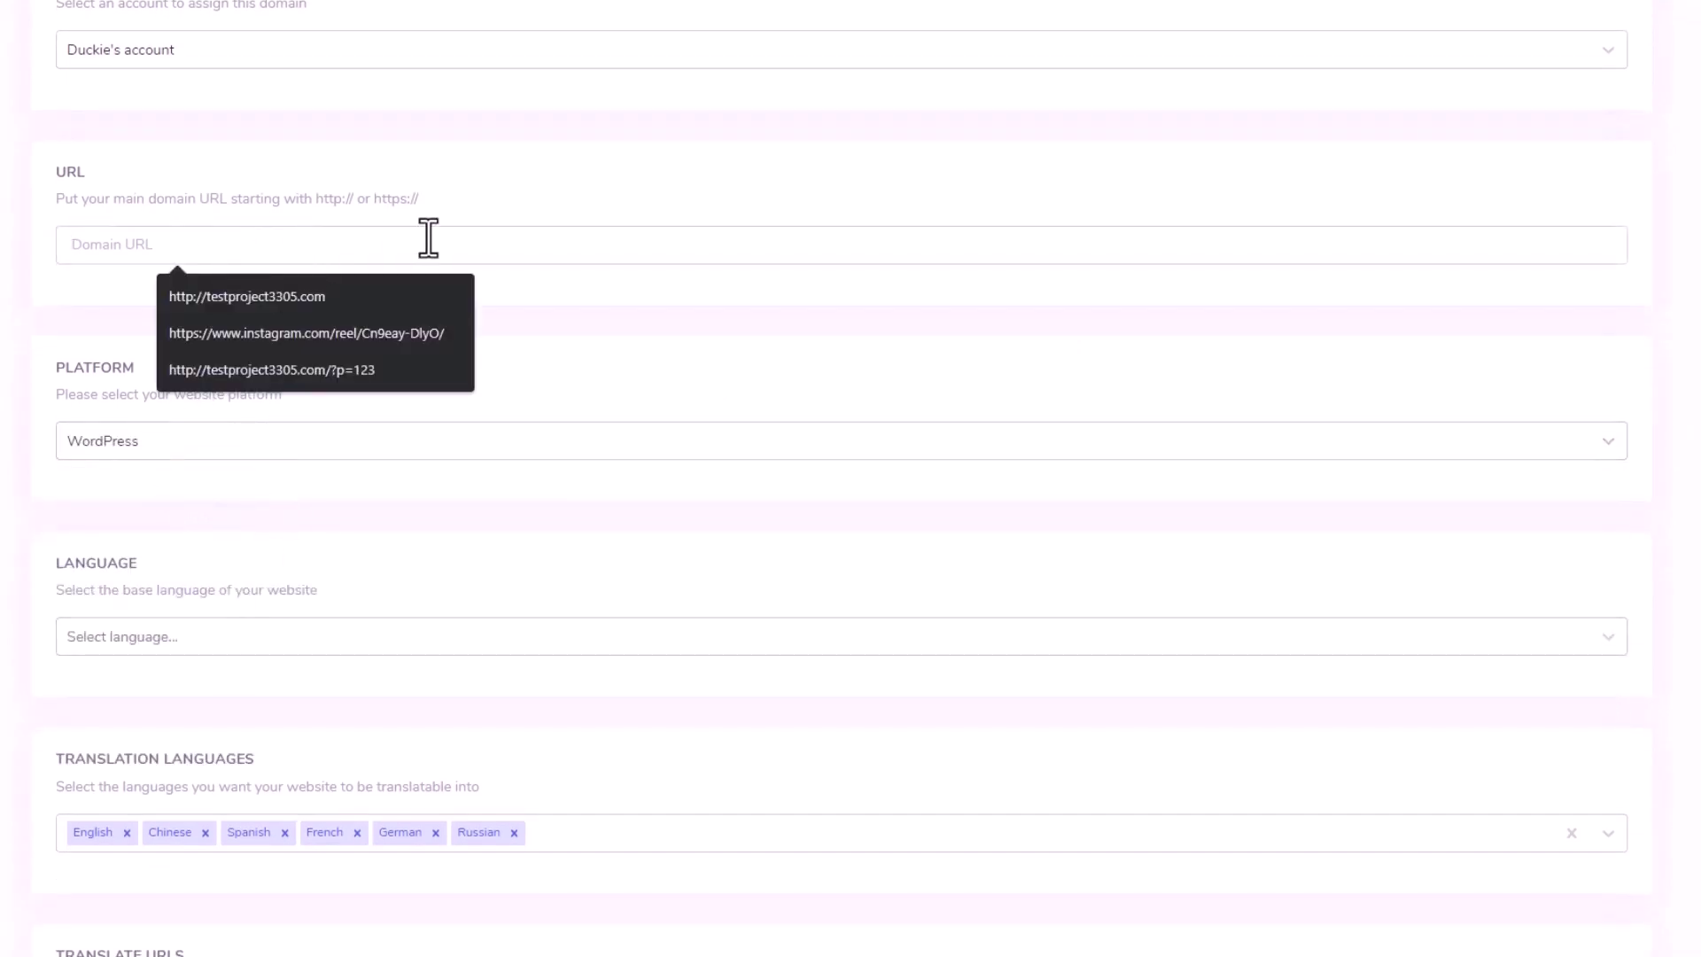
pyautogui.write('https://blogvideo.linguise.com')
# Step: Set English as the domain's original language
pyautogui.click(201, 648)
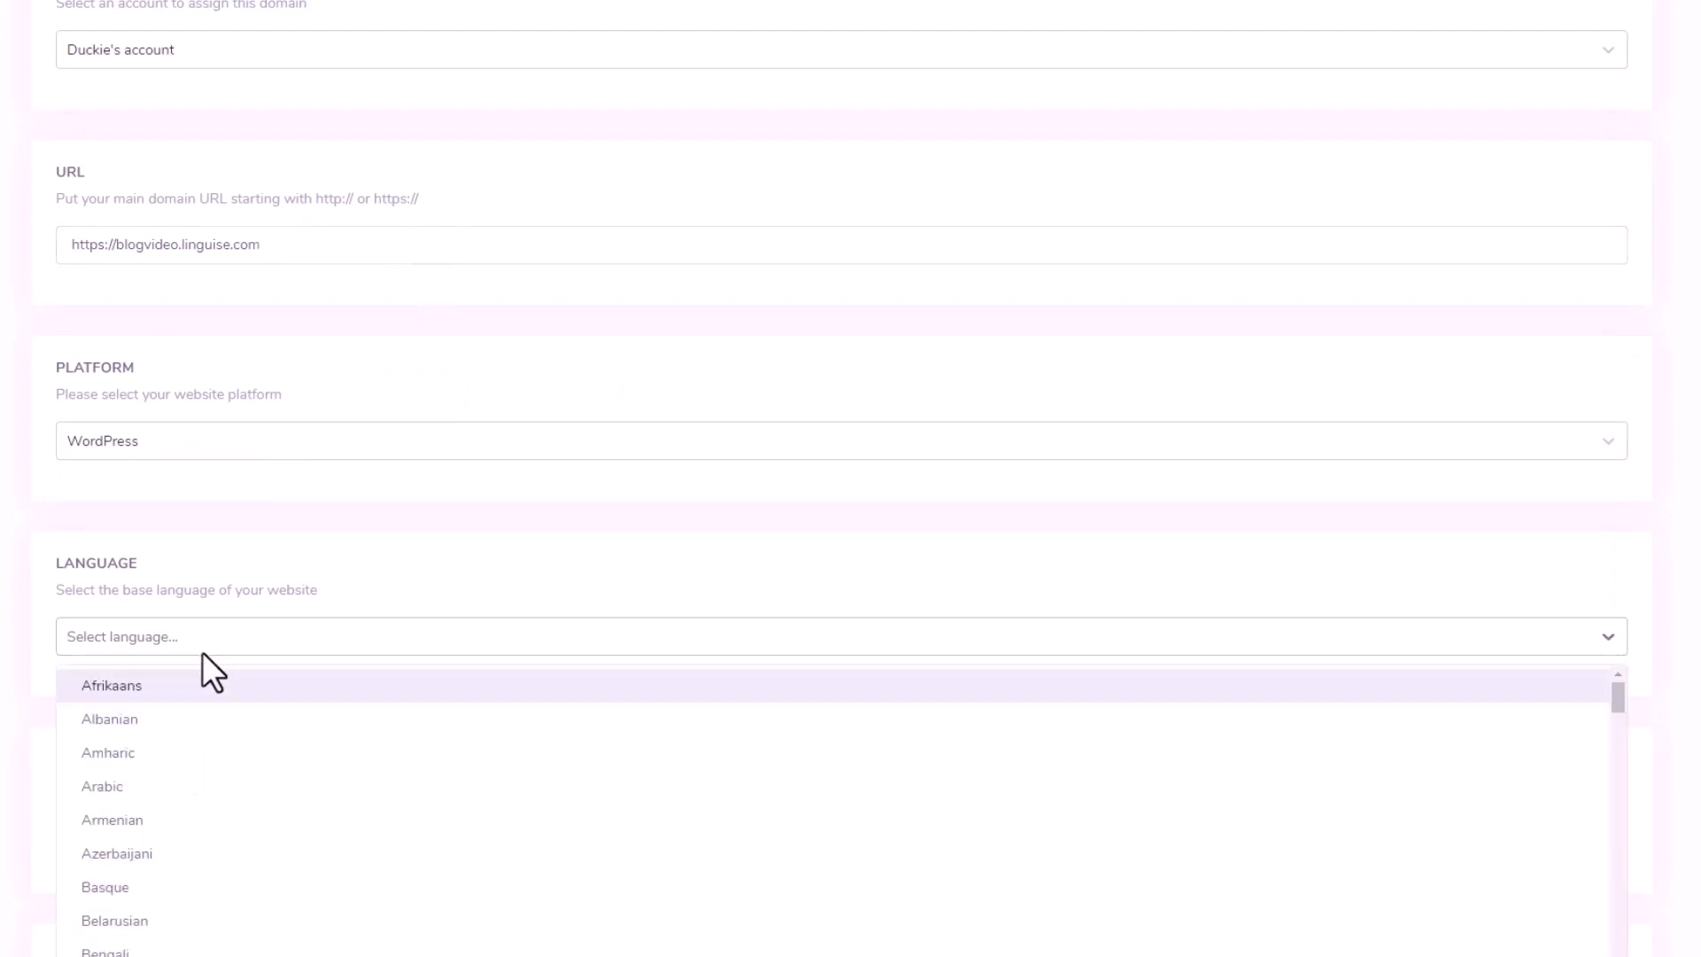
pyautogui.scroll(-5, 172, 824)
pyautogui.scroll(-1, 202, 827)
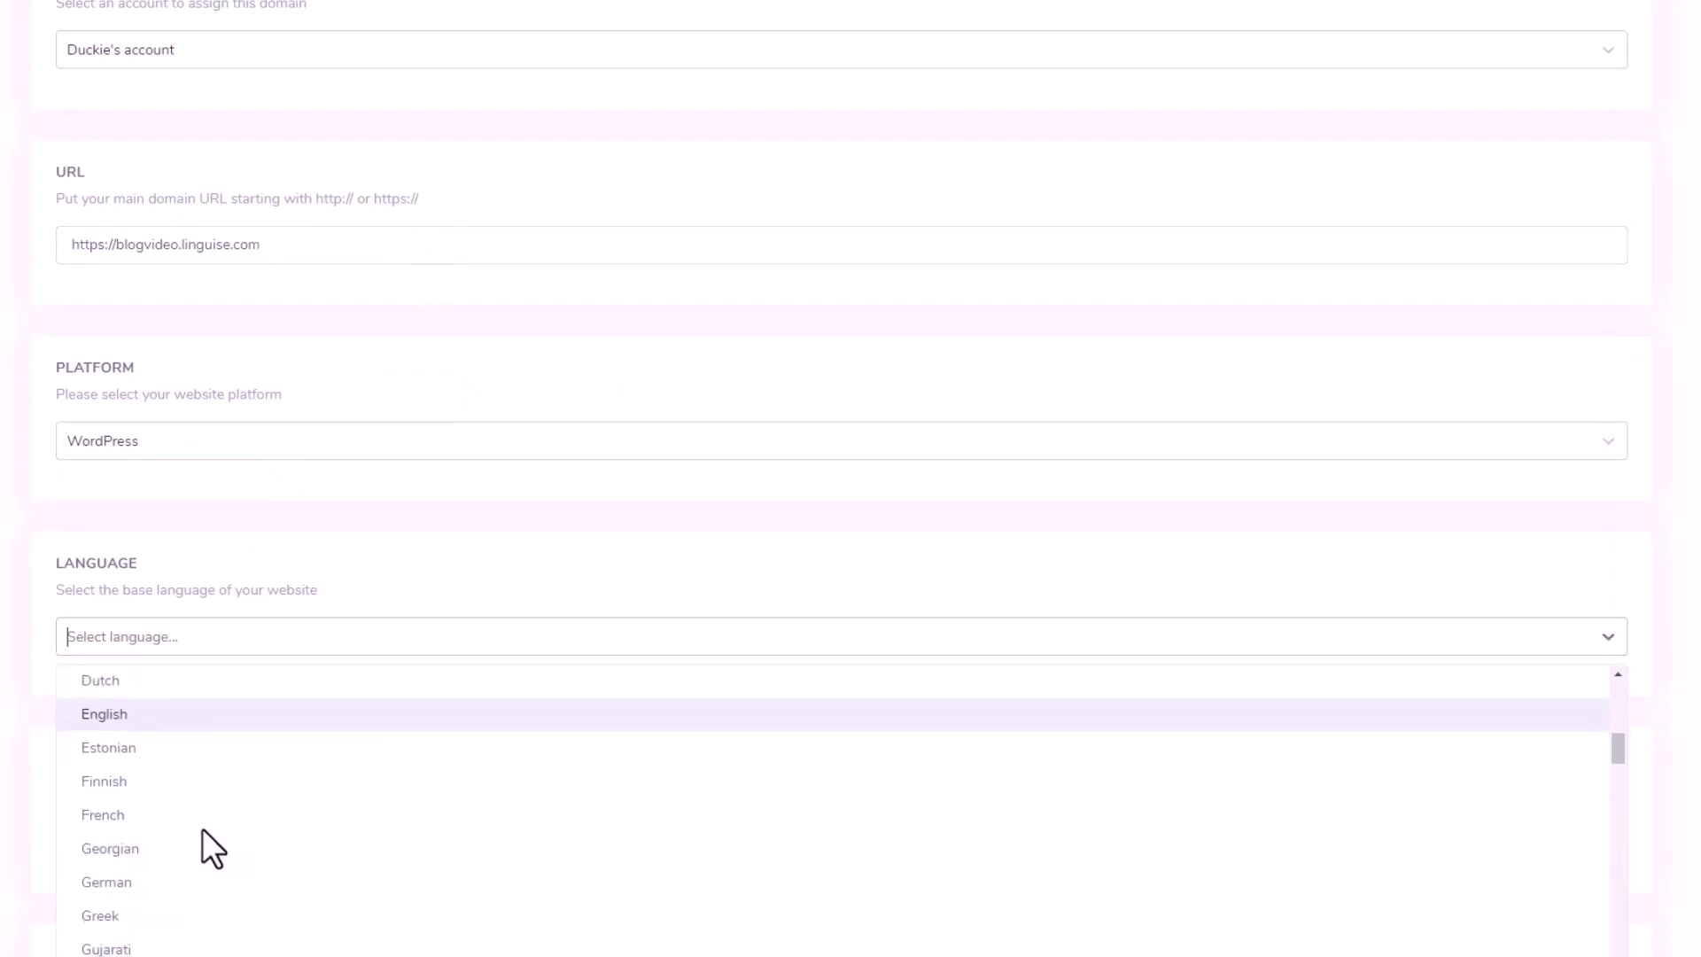
pyautogui.scroll(-1, 217, 846)
pyautogui.scroll(1, 208, 798)
pyautogui.click(195, 714)
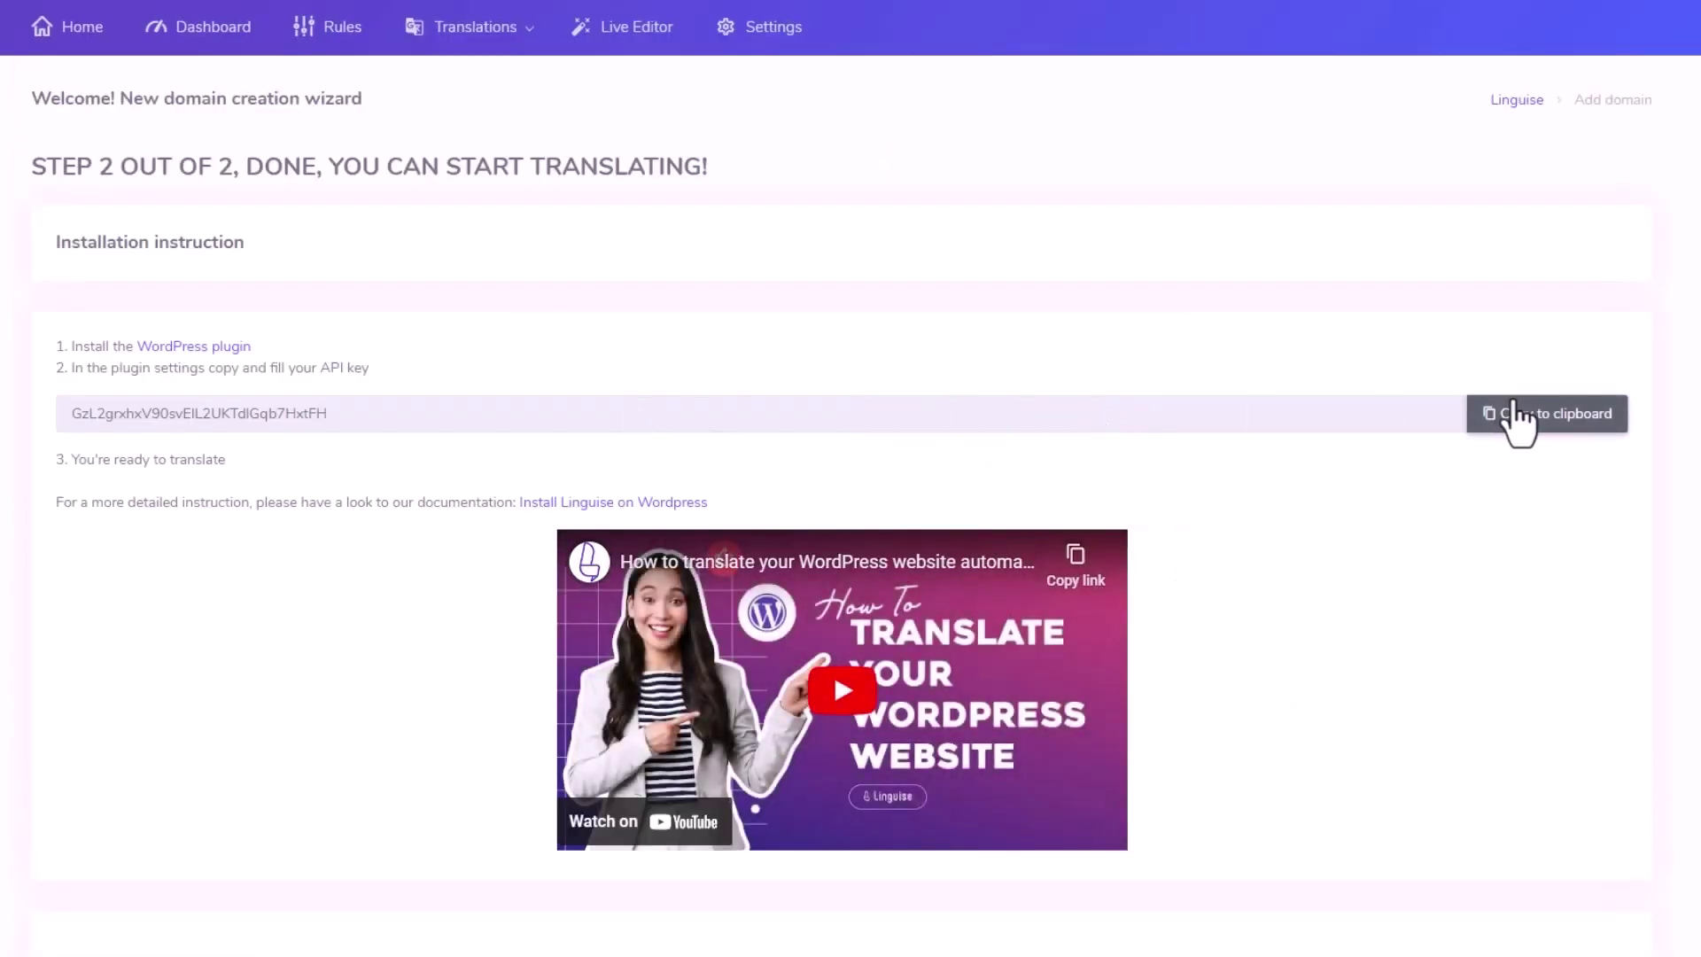
# Step: Copy the new domain's API key and paste it over the old key in the plugin
pyautogui.click(1541, 419)
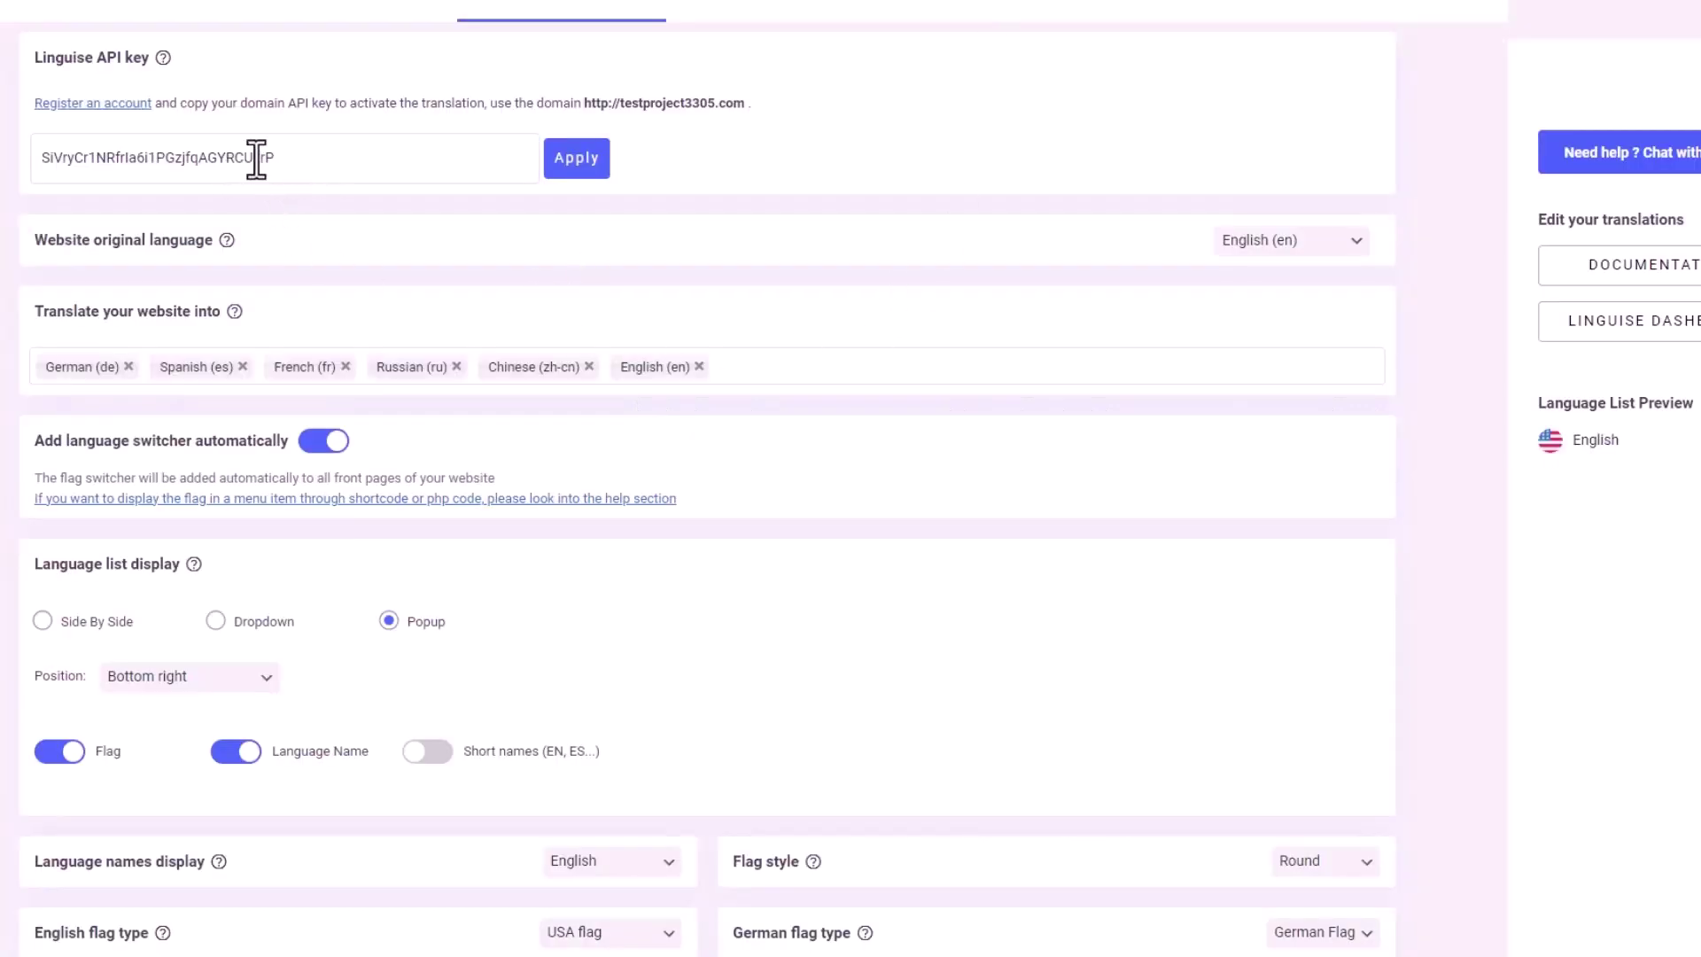
pyautogui.moveTo(342, 160); pyautogui.dragTo(56, 159)
pyautogui.hotkey('ctrl', 'v')
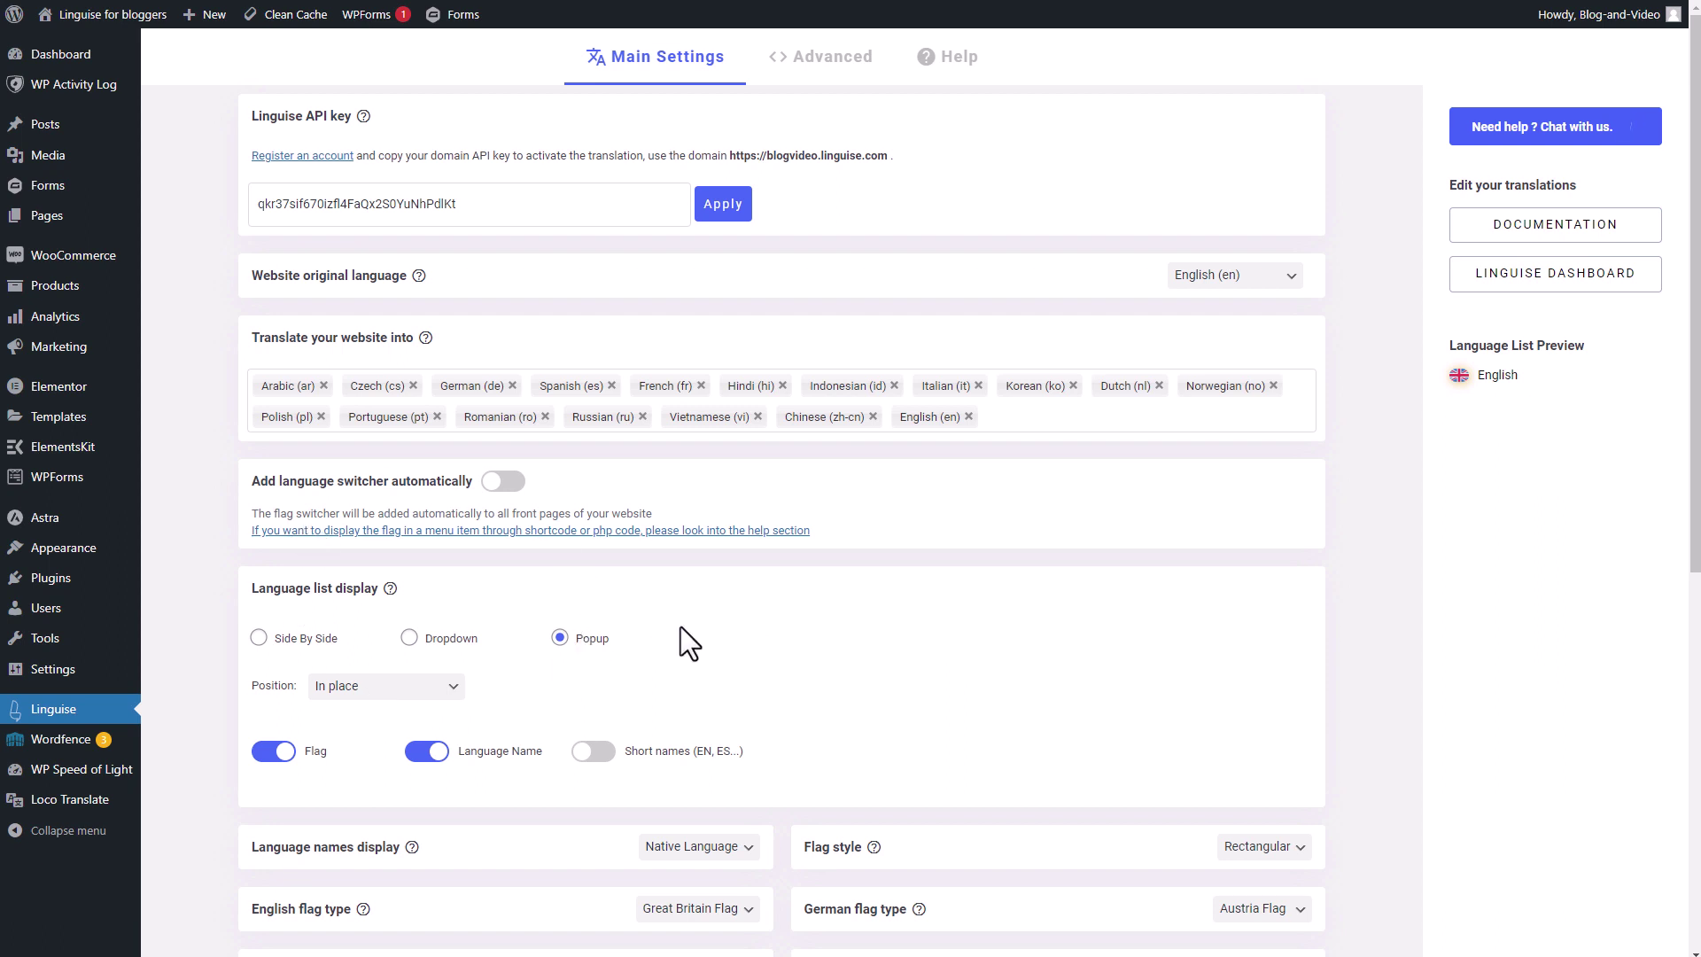
# Step: Enable 'Add language switcher automatically' and review the switcher settings
pyautogui.click(510, 489)
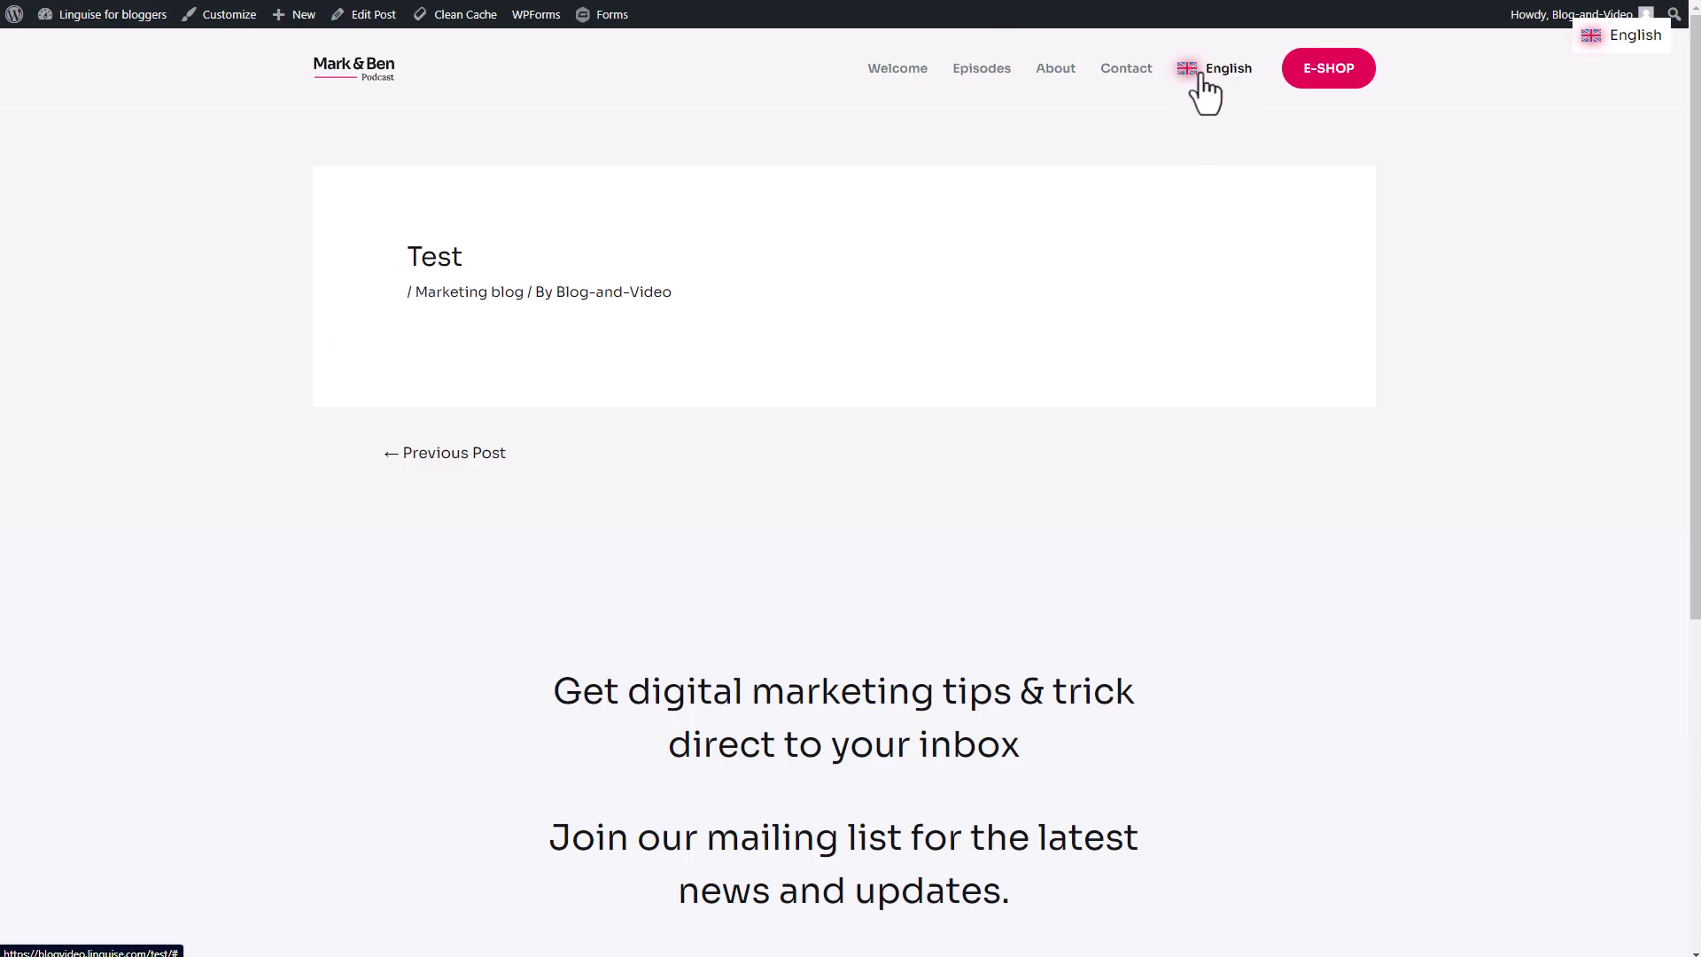
pyautogui.scroll(-6, 1258, 342)
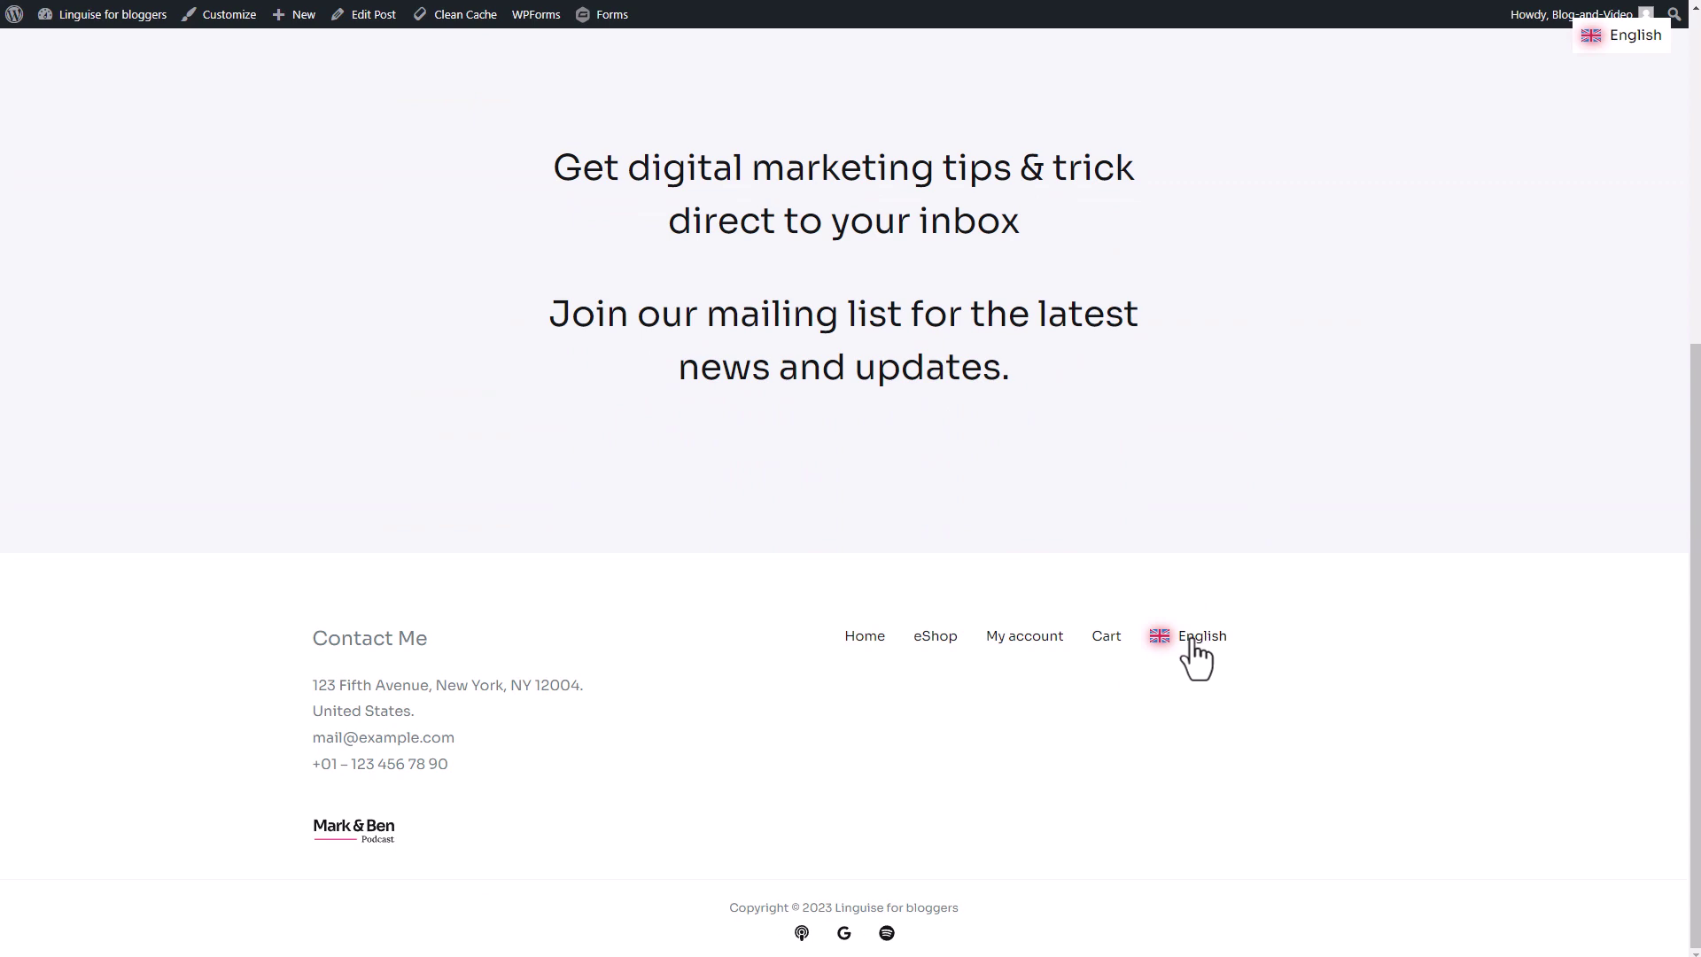
pyautogui.scroll(6, 1196, 654)
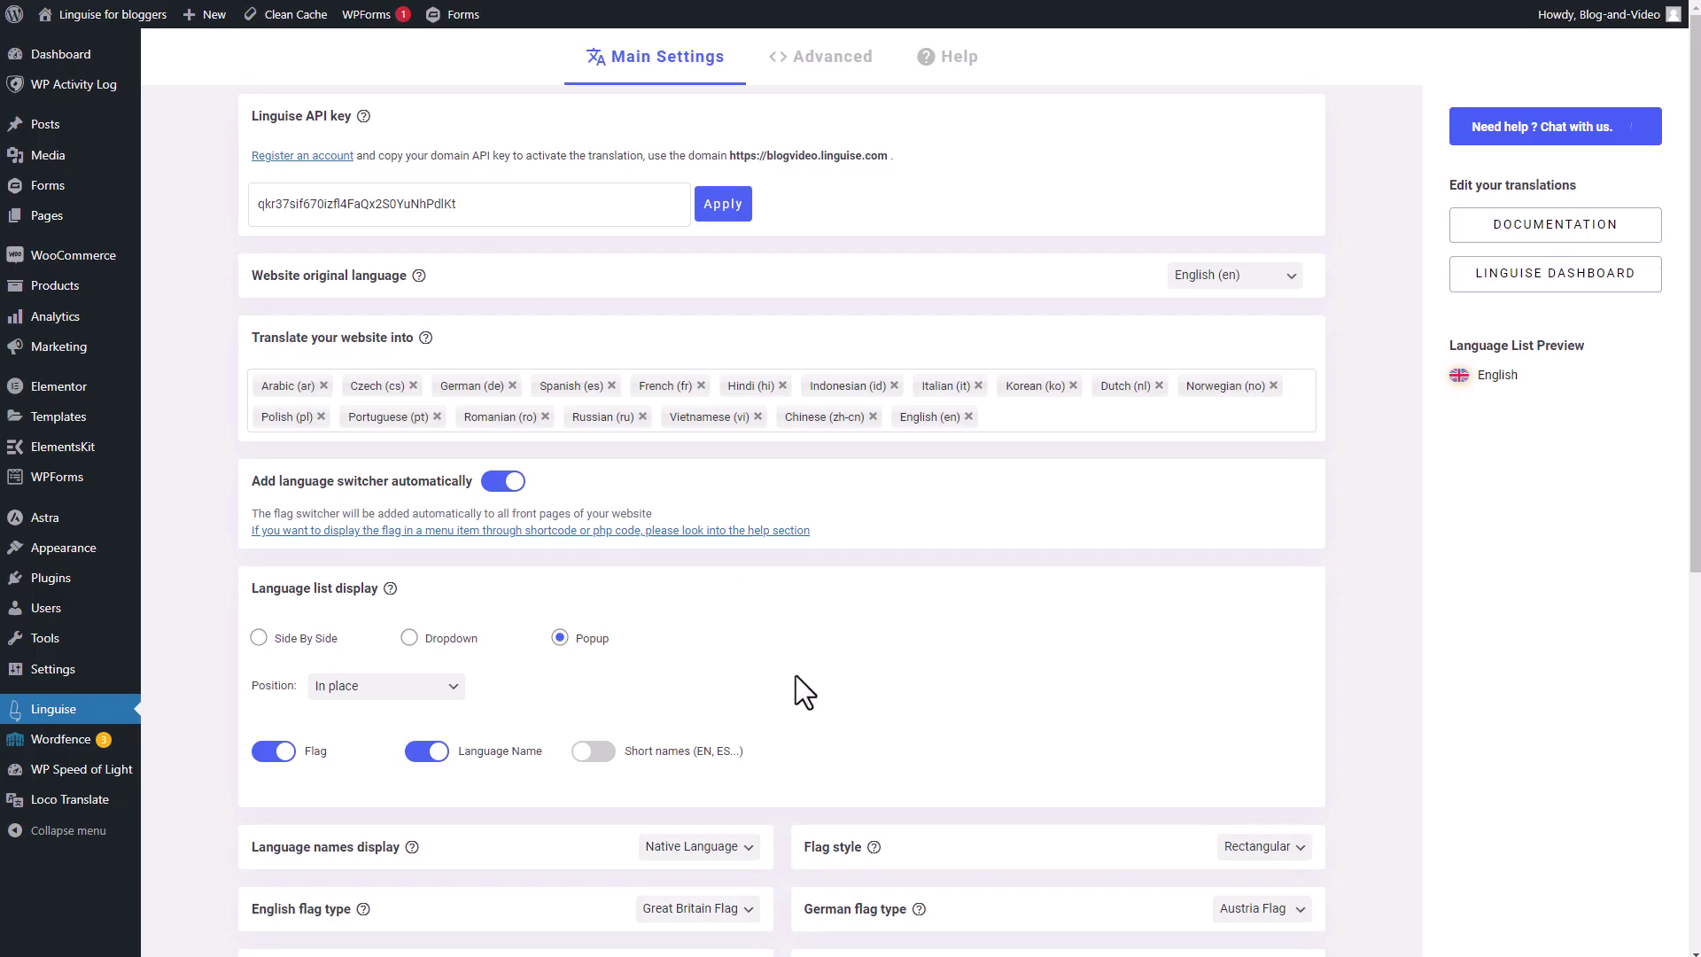
pyautogui.scroll(-1, 840, 672)
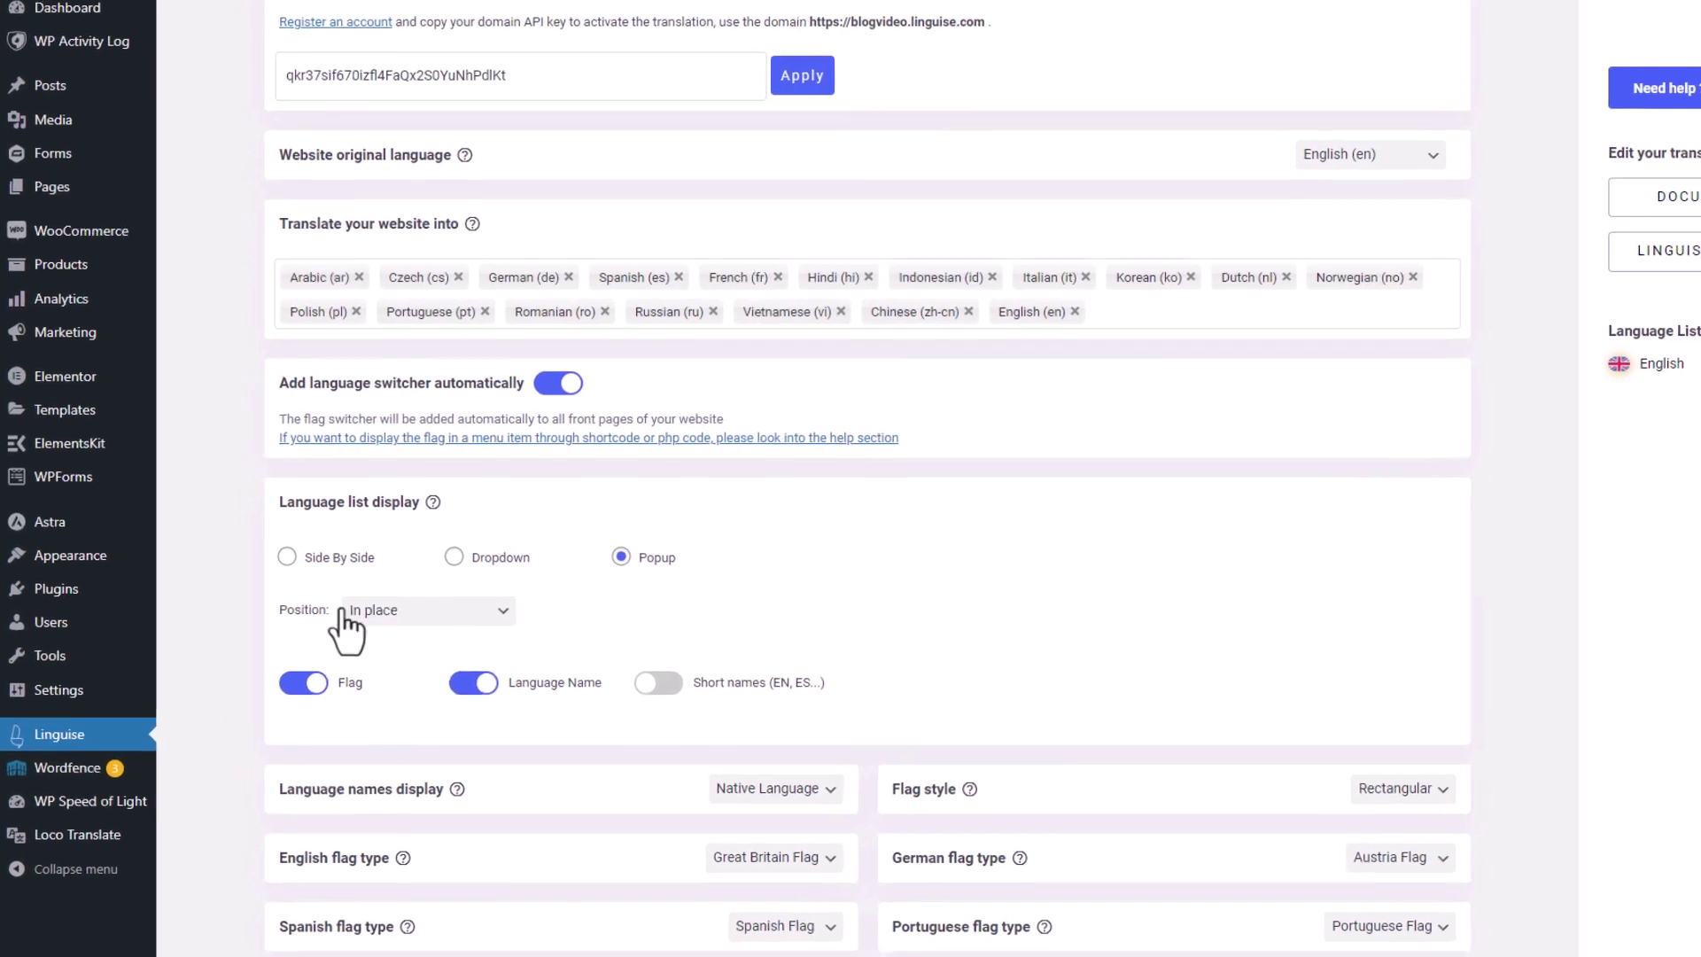
# Step: Pick the Linguise Languages item in the Menus editor
pyautogui.moveTo(74, 550)
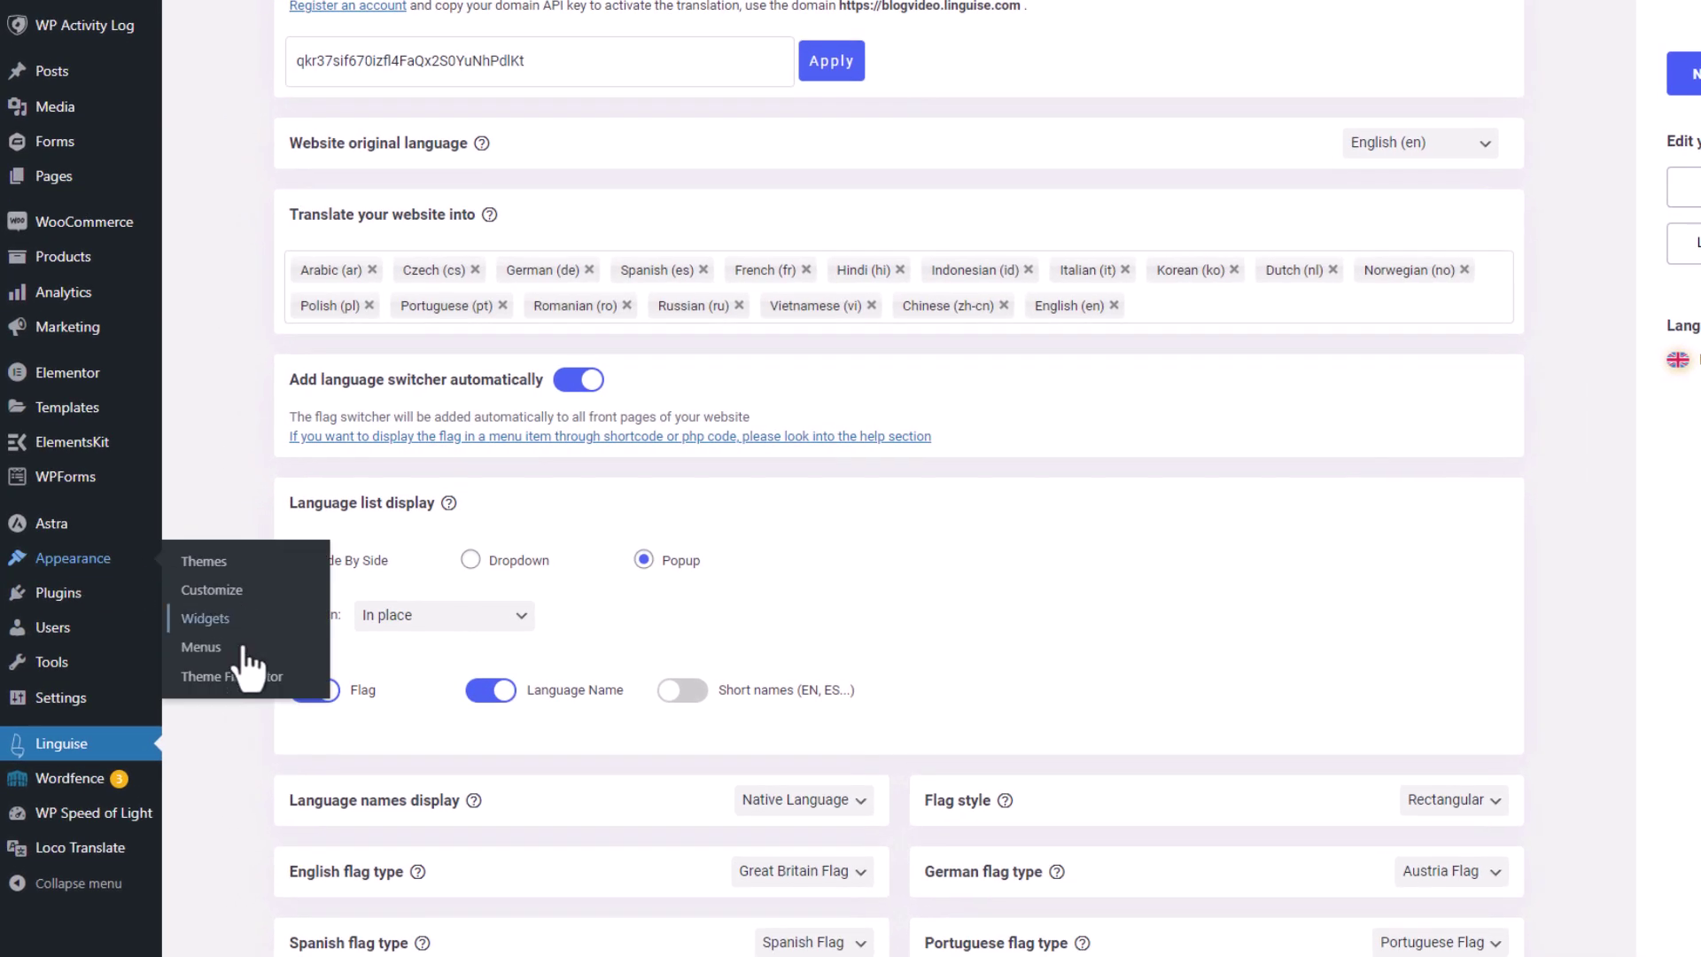
pyautogui.click(213, 651)
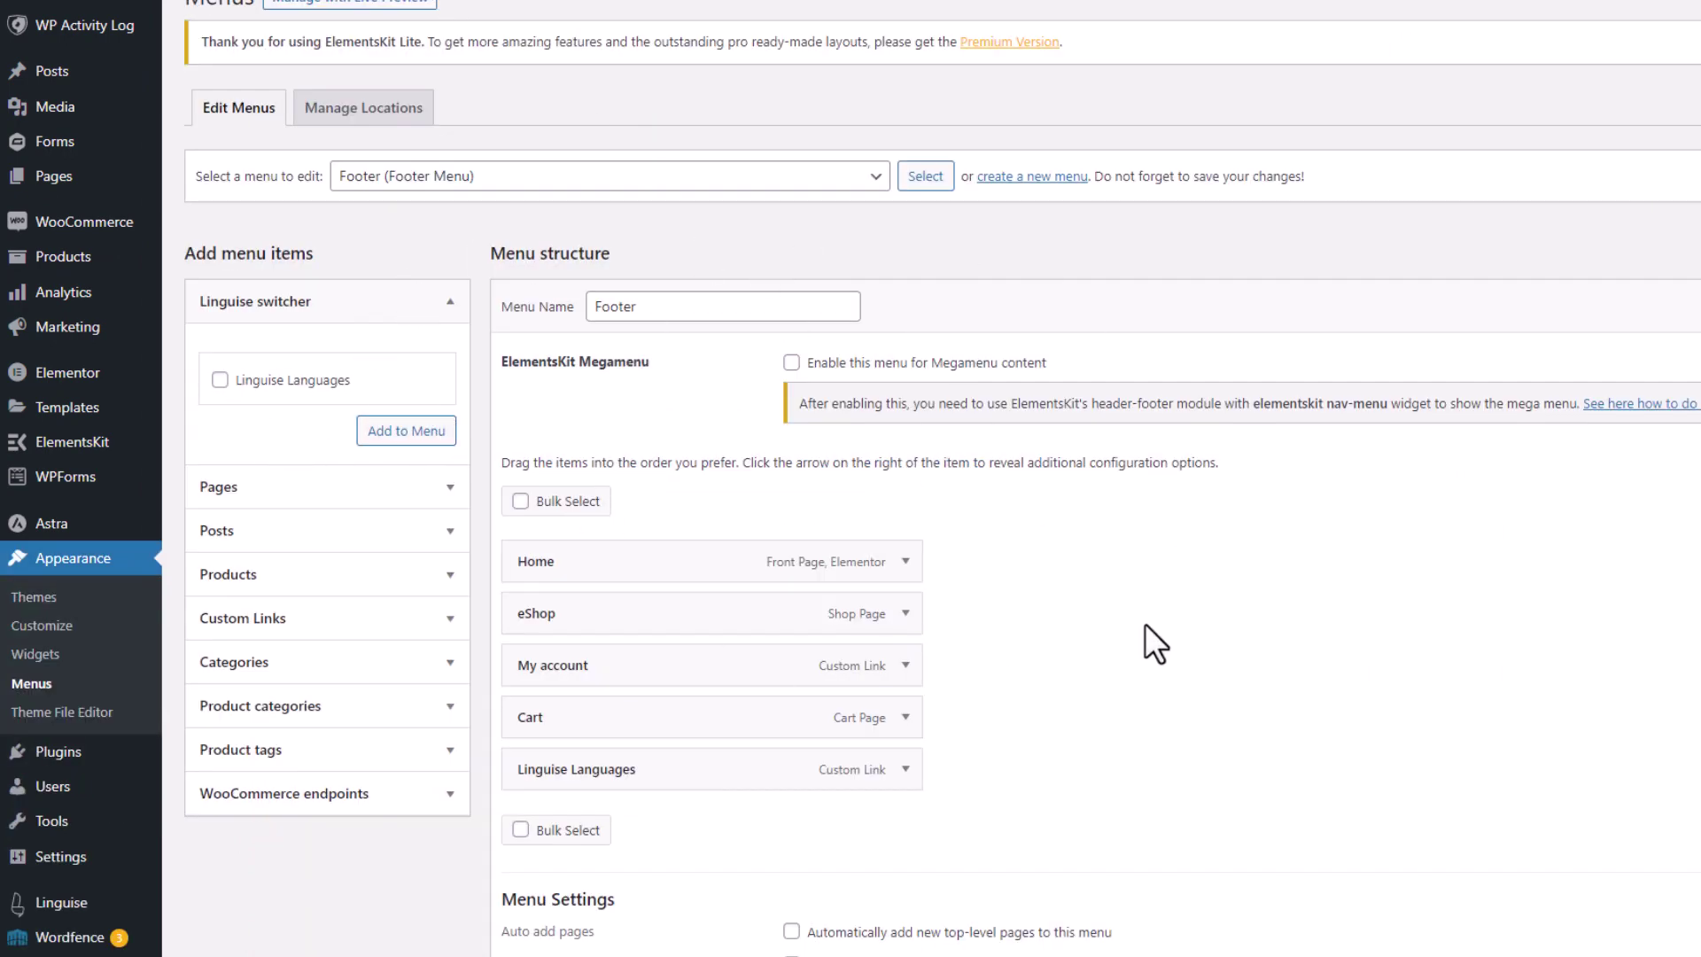
pyautogui.click(238, 381)
pyautogui.scroll(-2, 1024, 513)
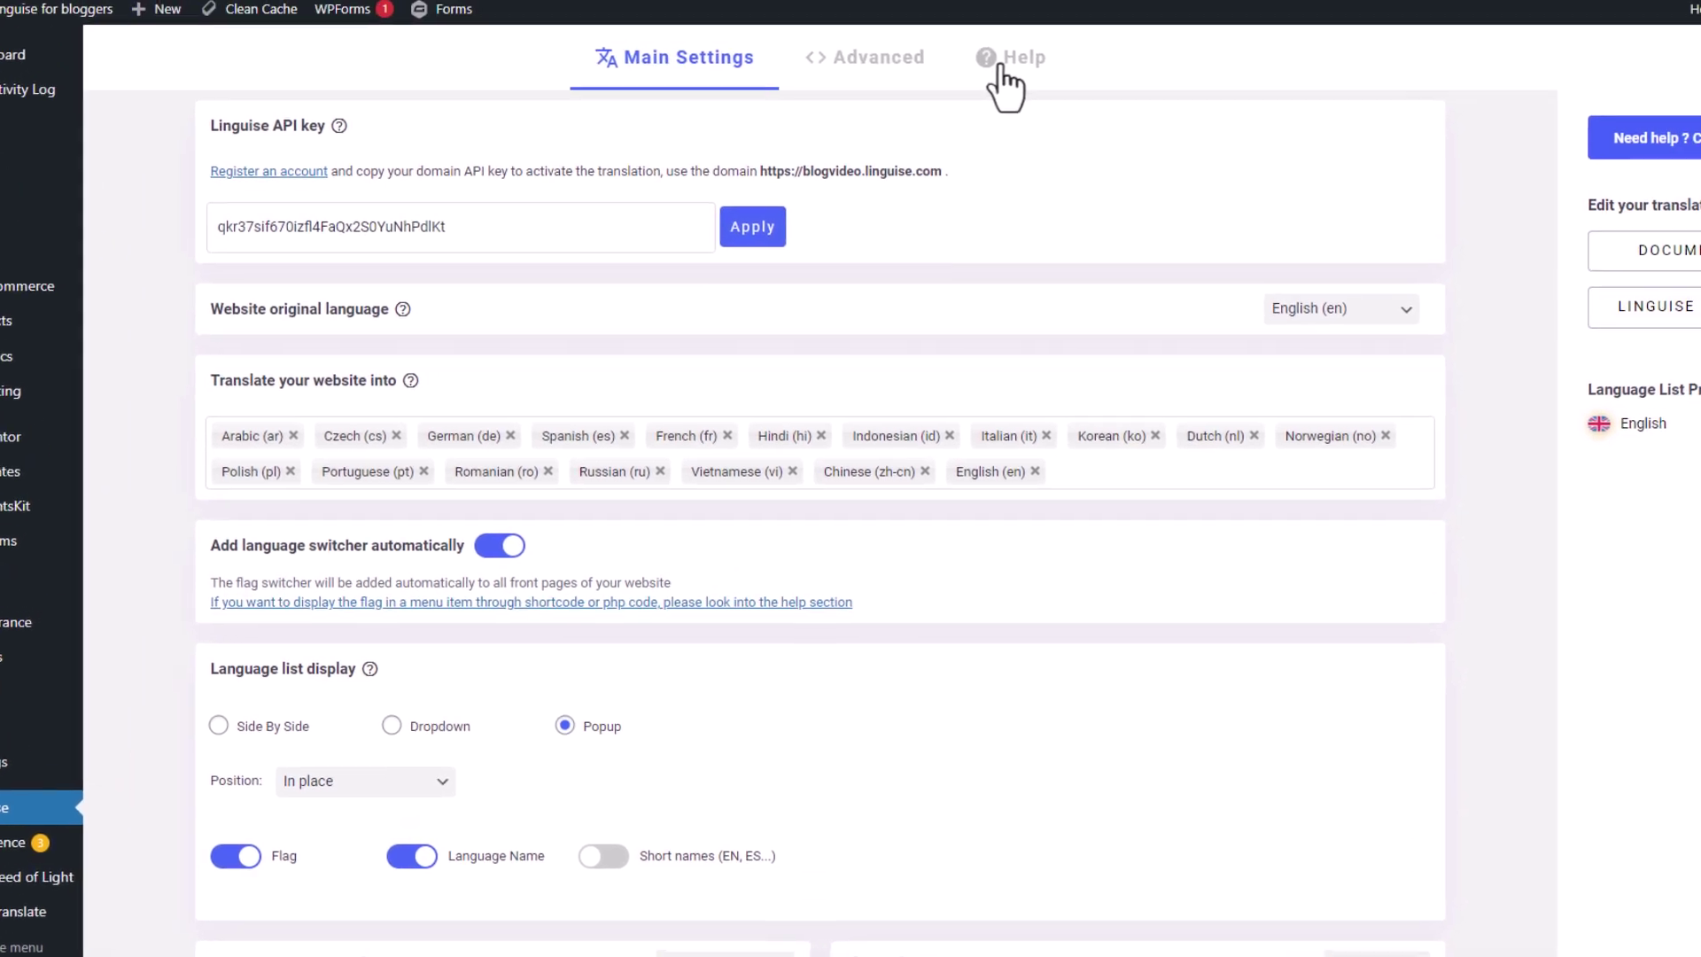
# Step: Copy the [linguise] shortcode from the Linguise Help tab
pyautogui.click(1008, 64)
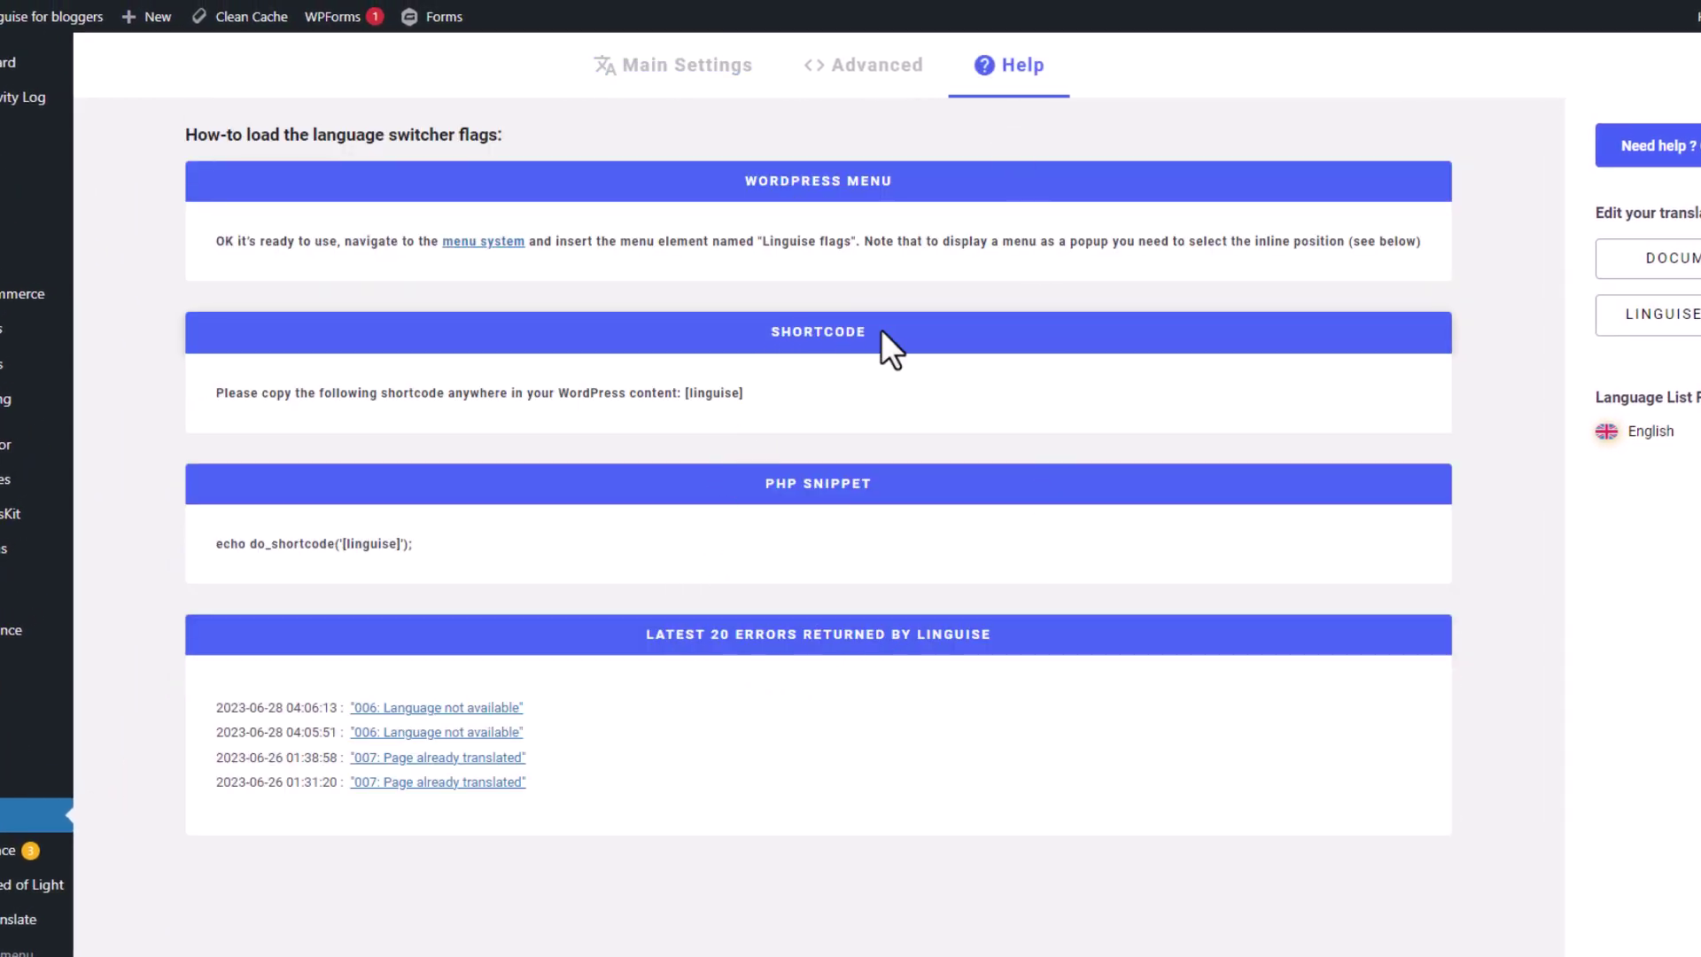
pyautogui.moveTo(735, 396); pyautogui.dragTo(687, 403)
pyautogui.rightClick(700, 403)
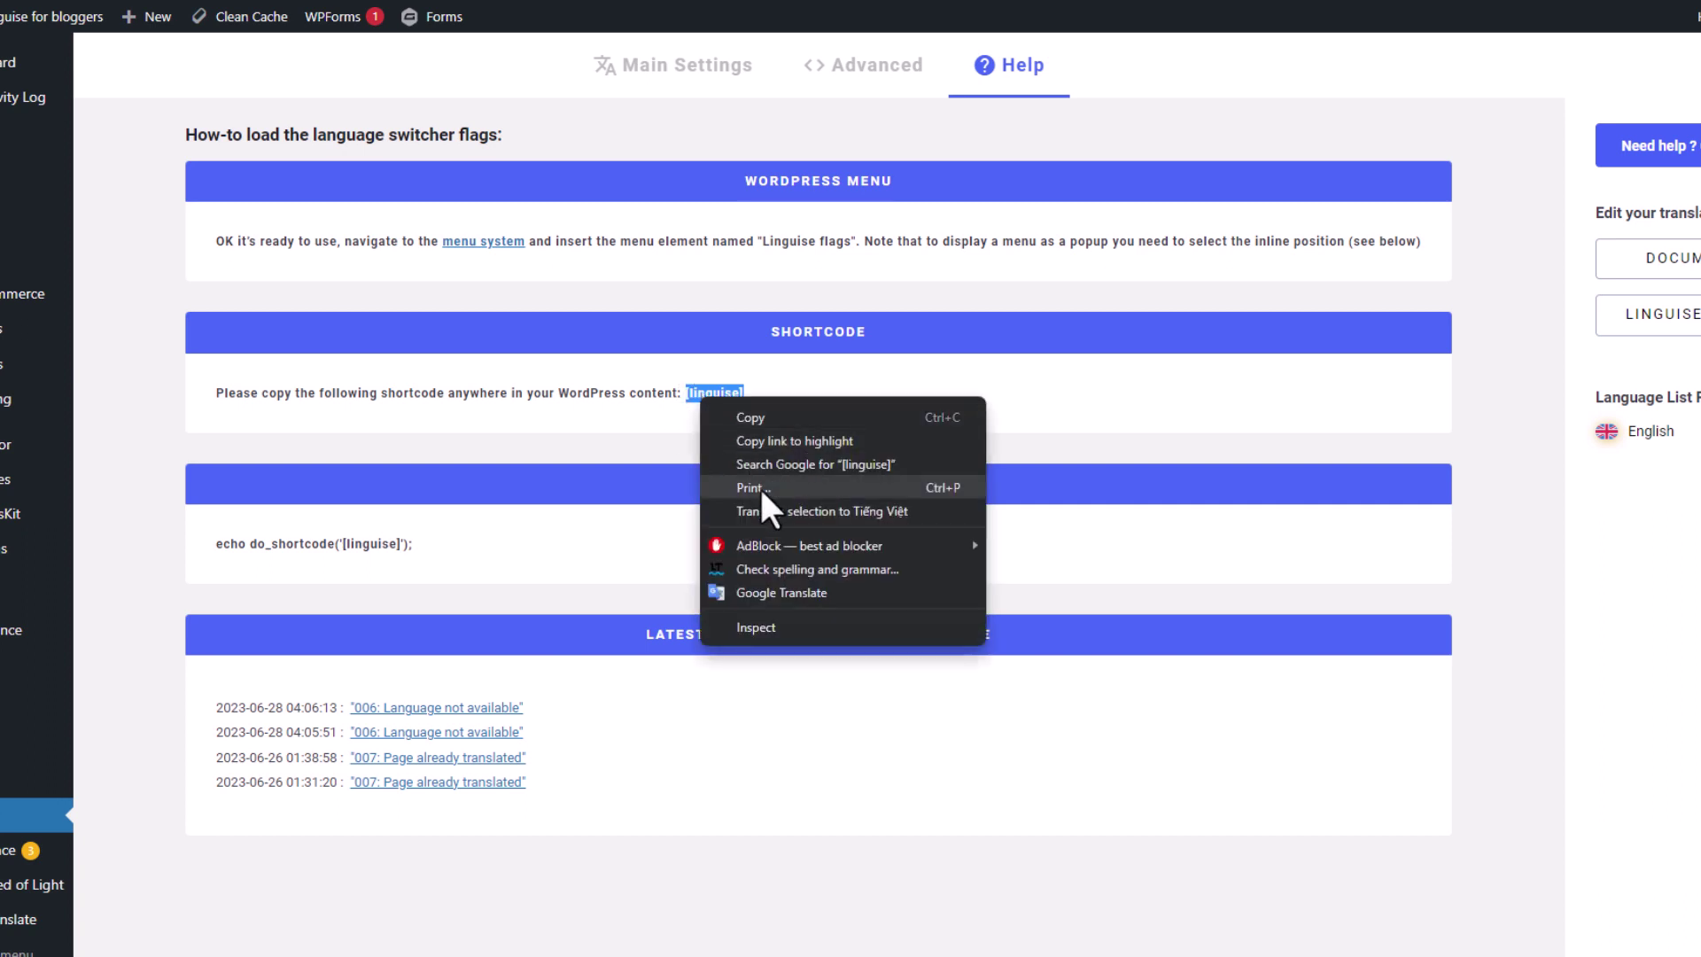
pyautogui.click(768, 416)
pyautogui.click(955, 417)
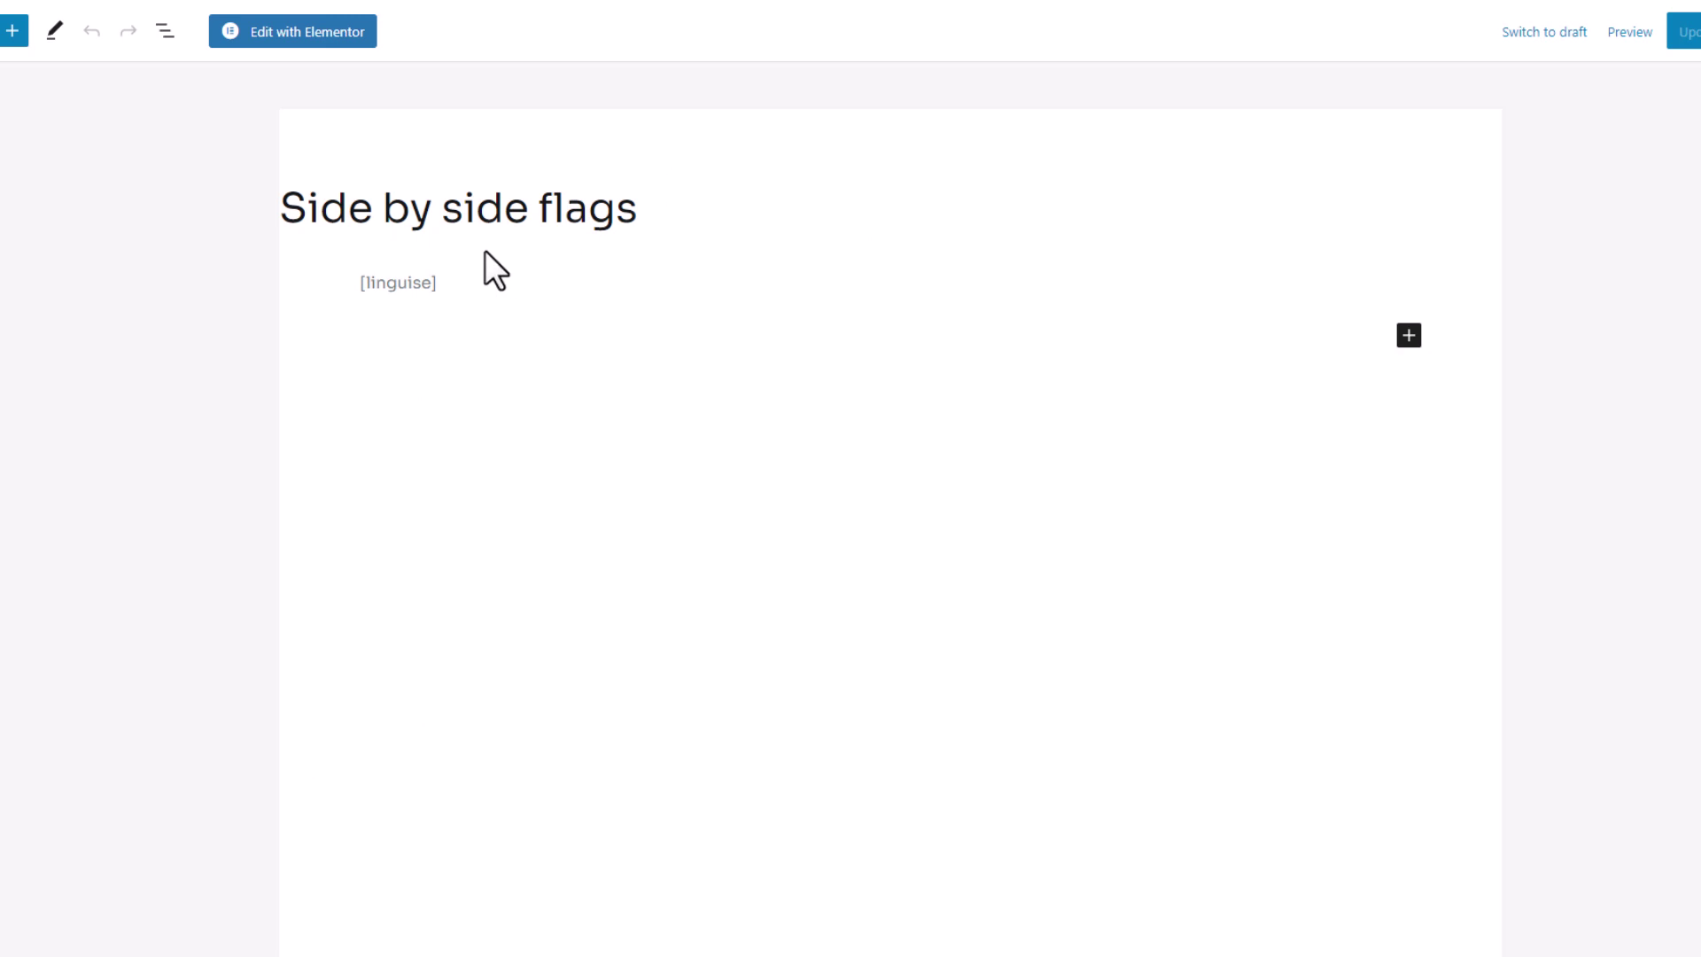
# Step: Put the [linguise] shortcode block on the Side by side flags page
pyautogui.click(463, 292)
pyautogui.click(498, 286)
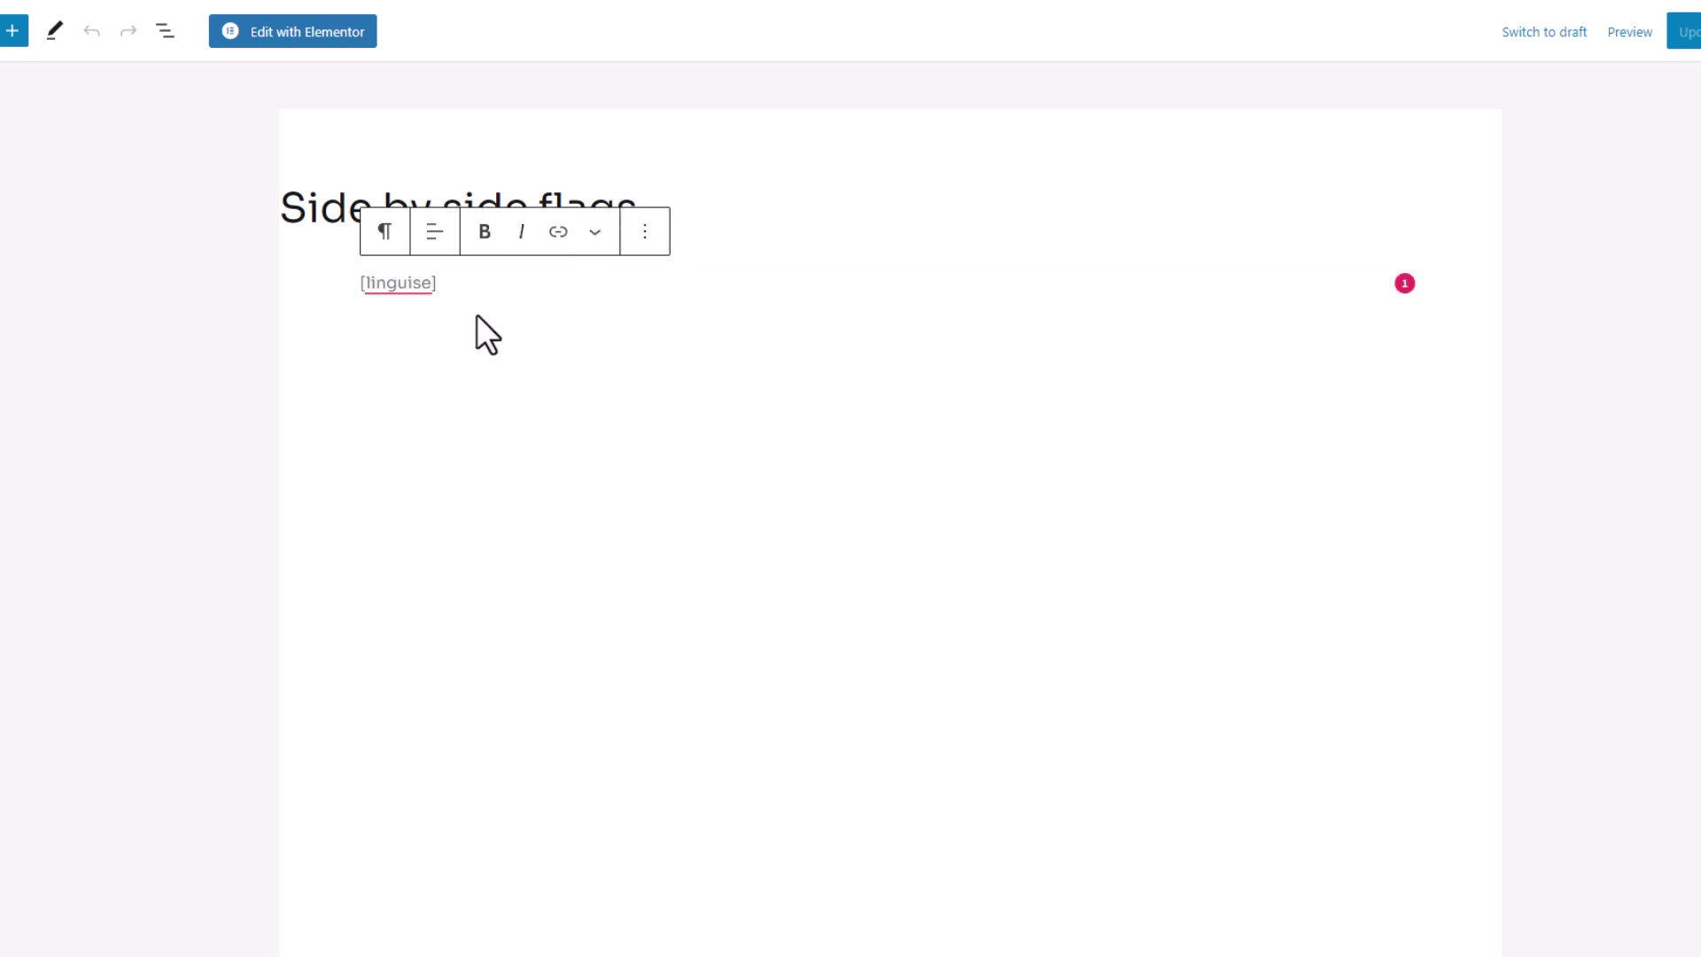
pyautogui.click(487, 367)
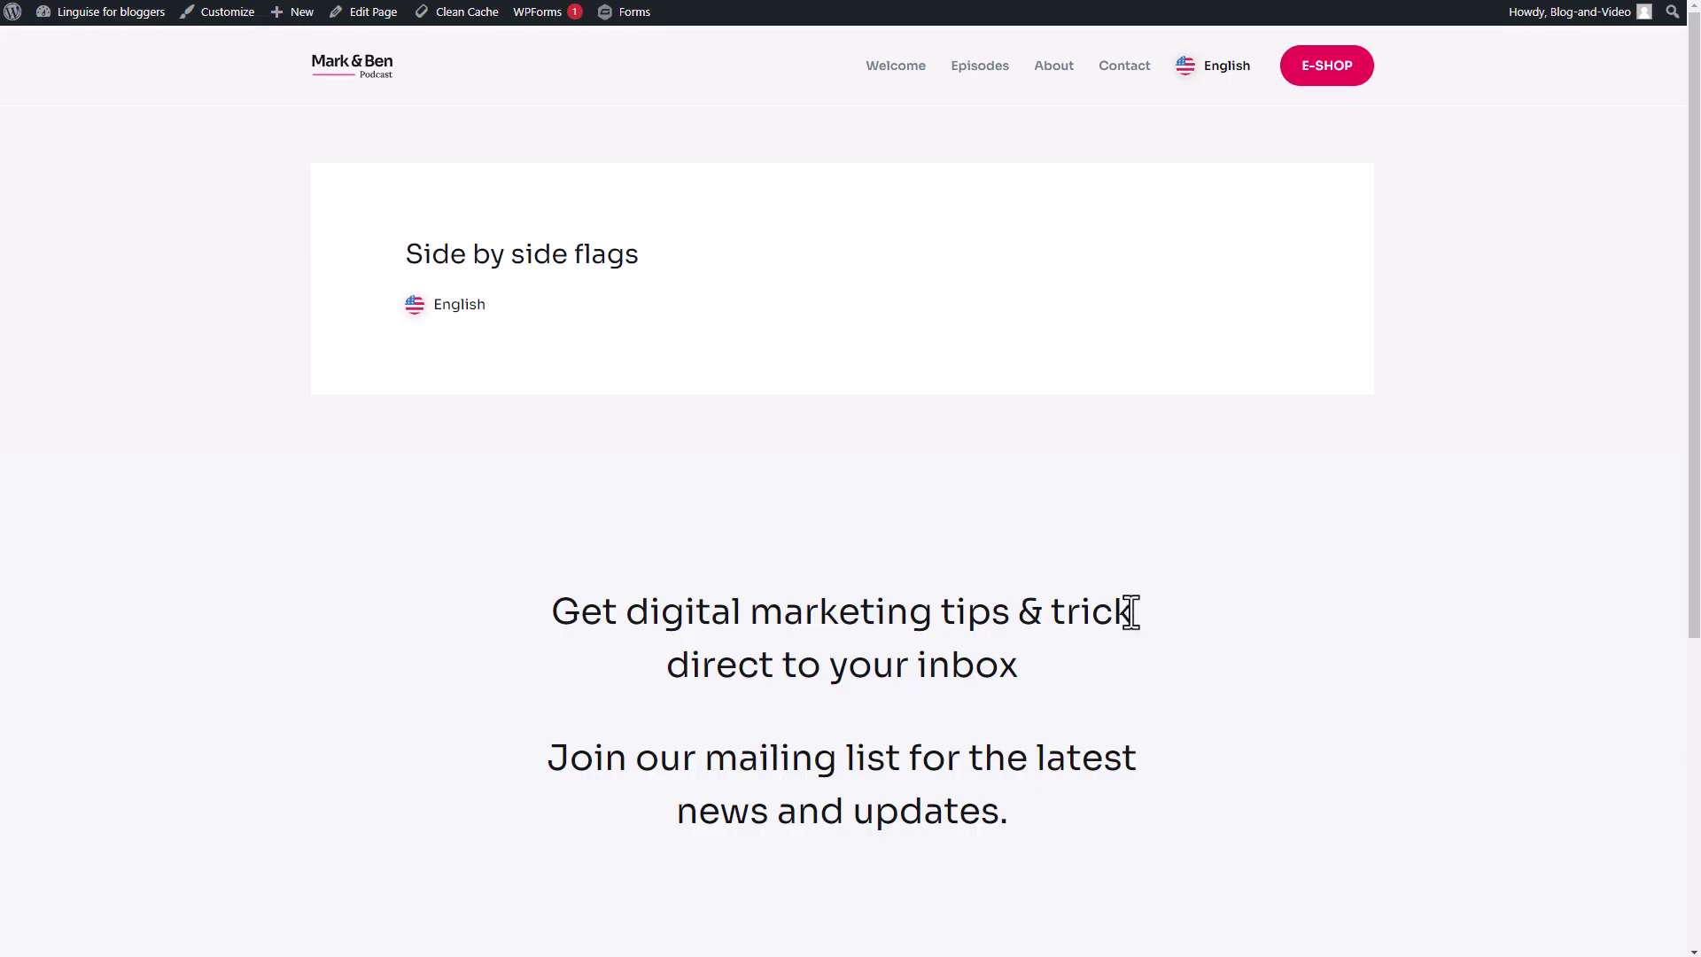
# Step: Open and close the all-languages popup from the page's English switcher
pyautogui.click(459, 308)
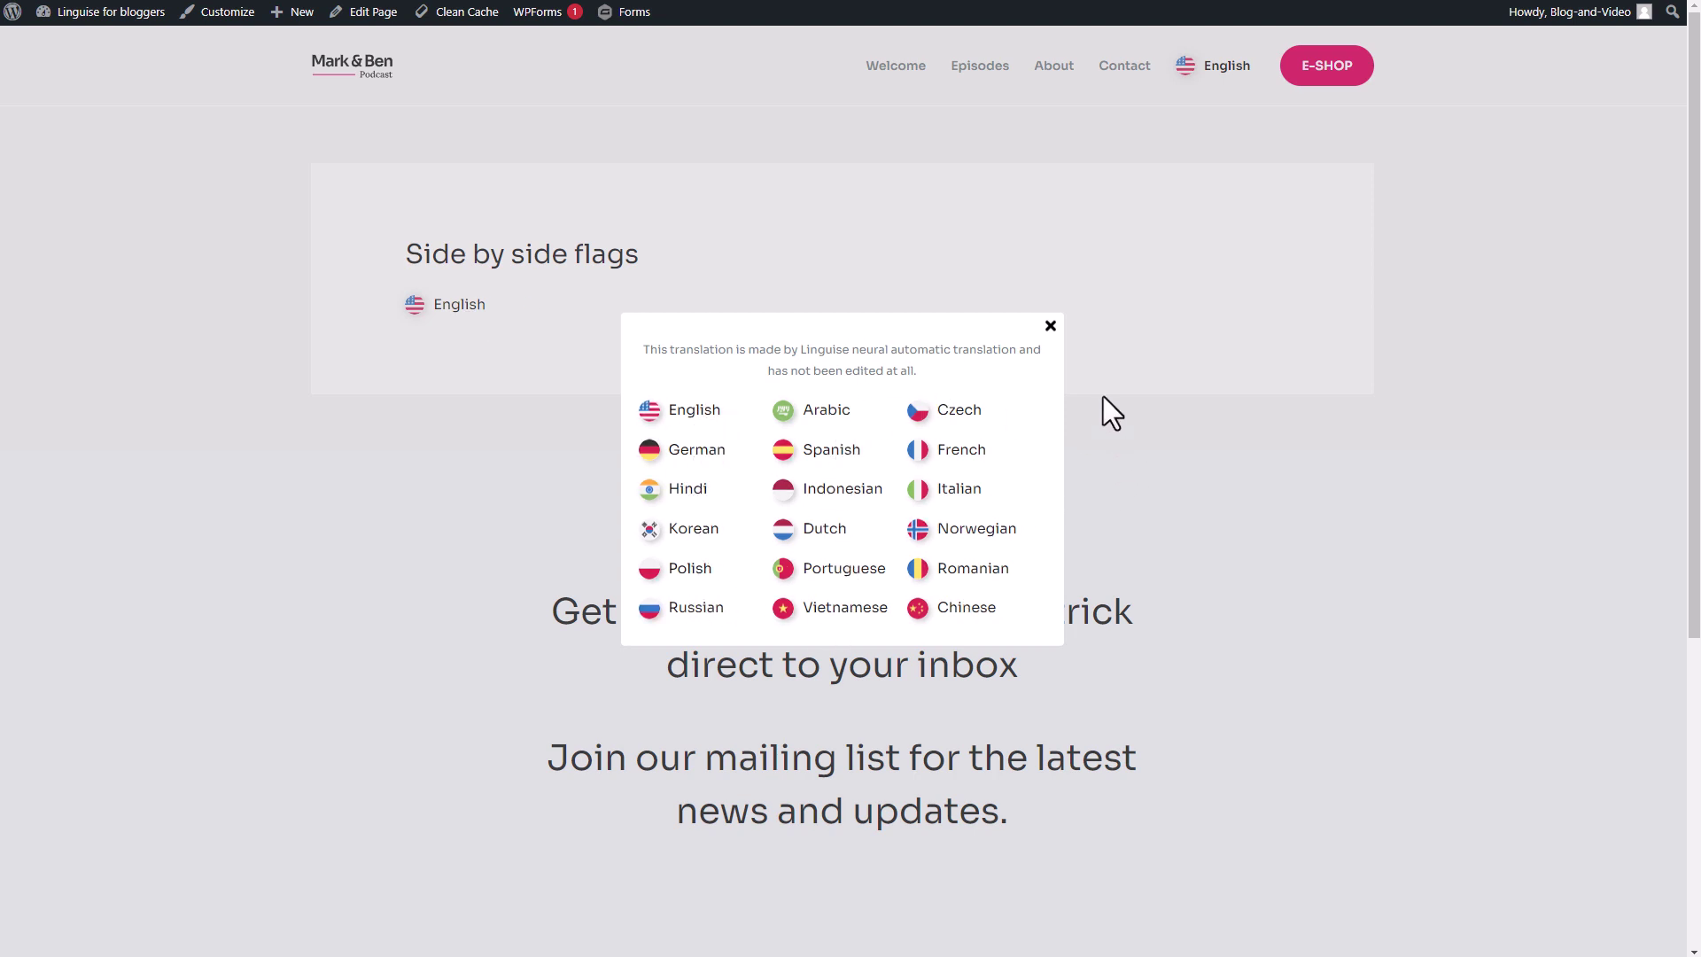
pyautogui.click(1050, 326)
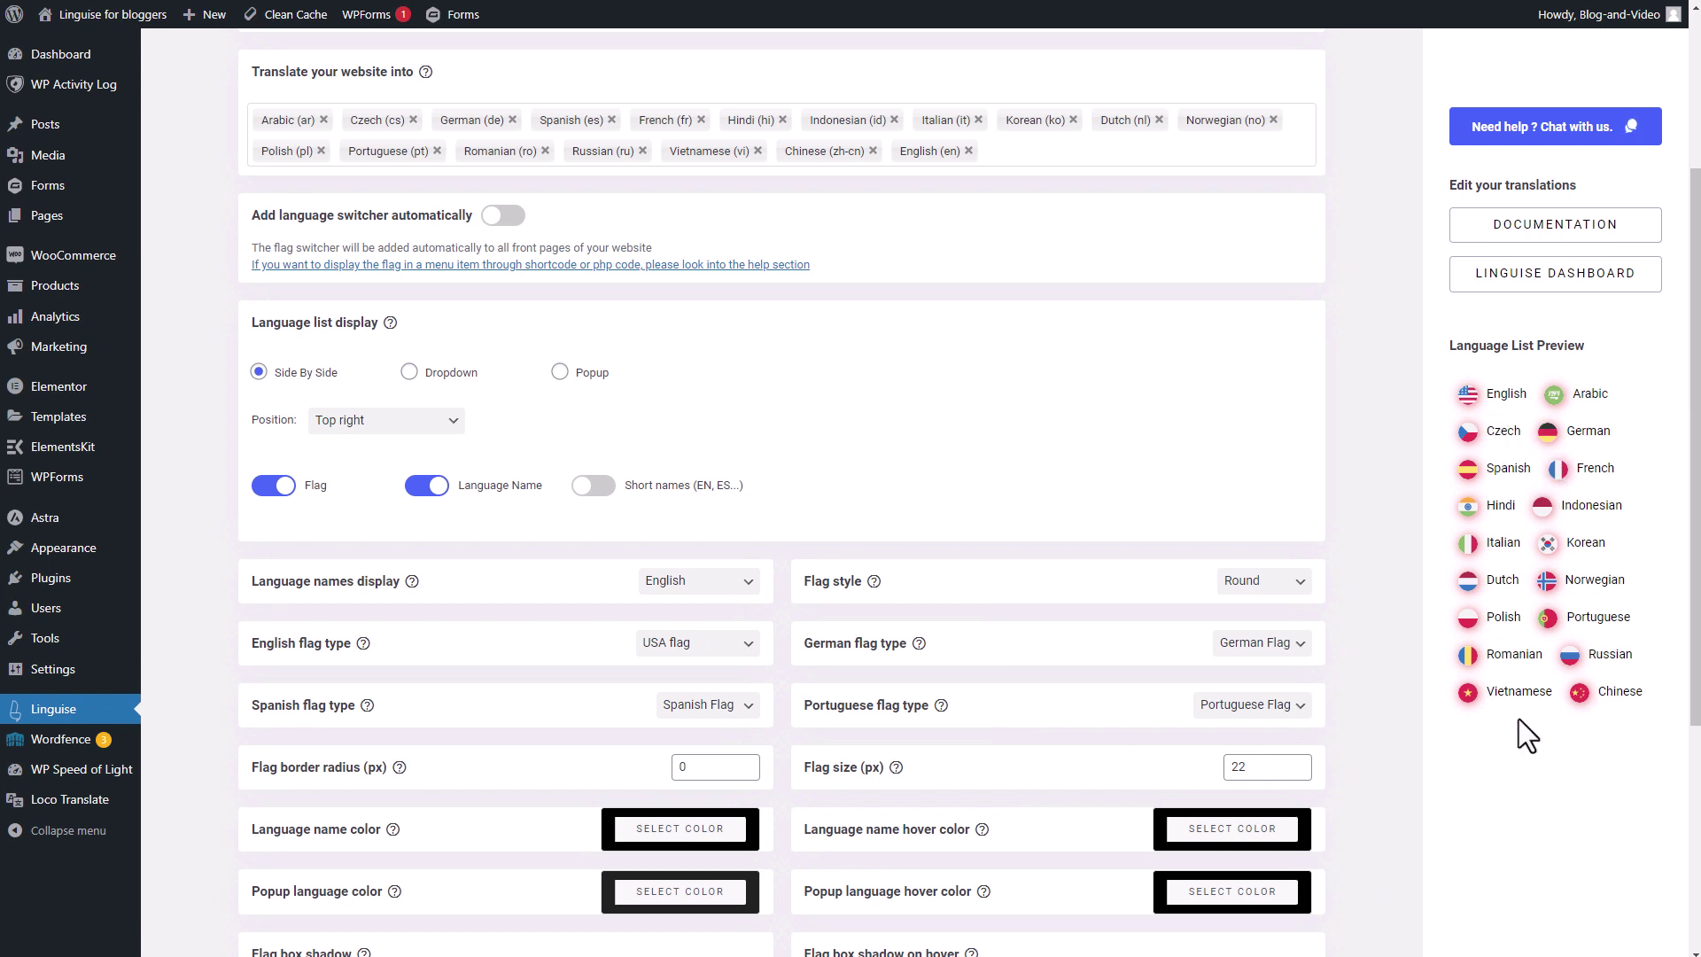
# Step: Preview the Dropdown option, then set the language list display to Popup and save the settings
pyautogui.moveTo(391, 326)
pyautogui.click(448, 375)
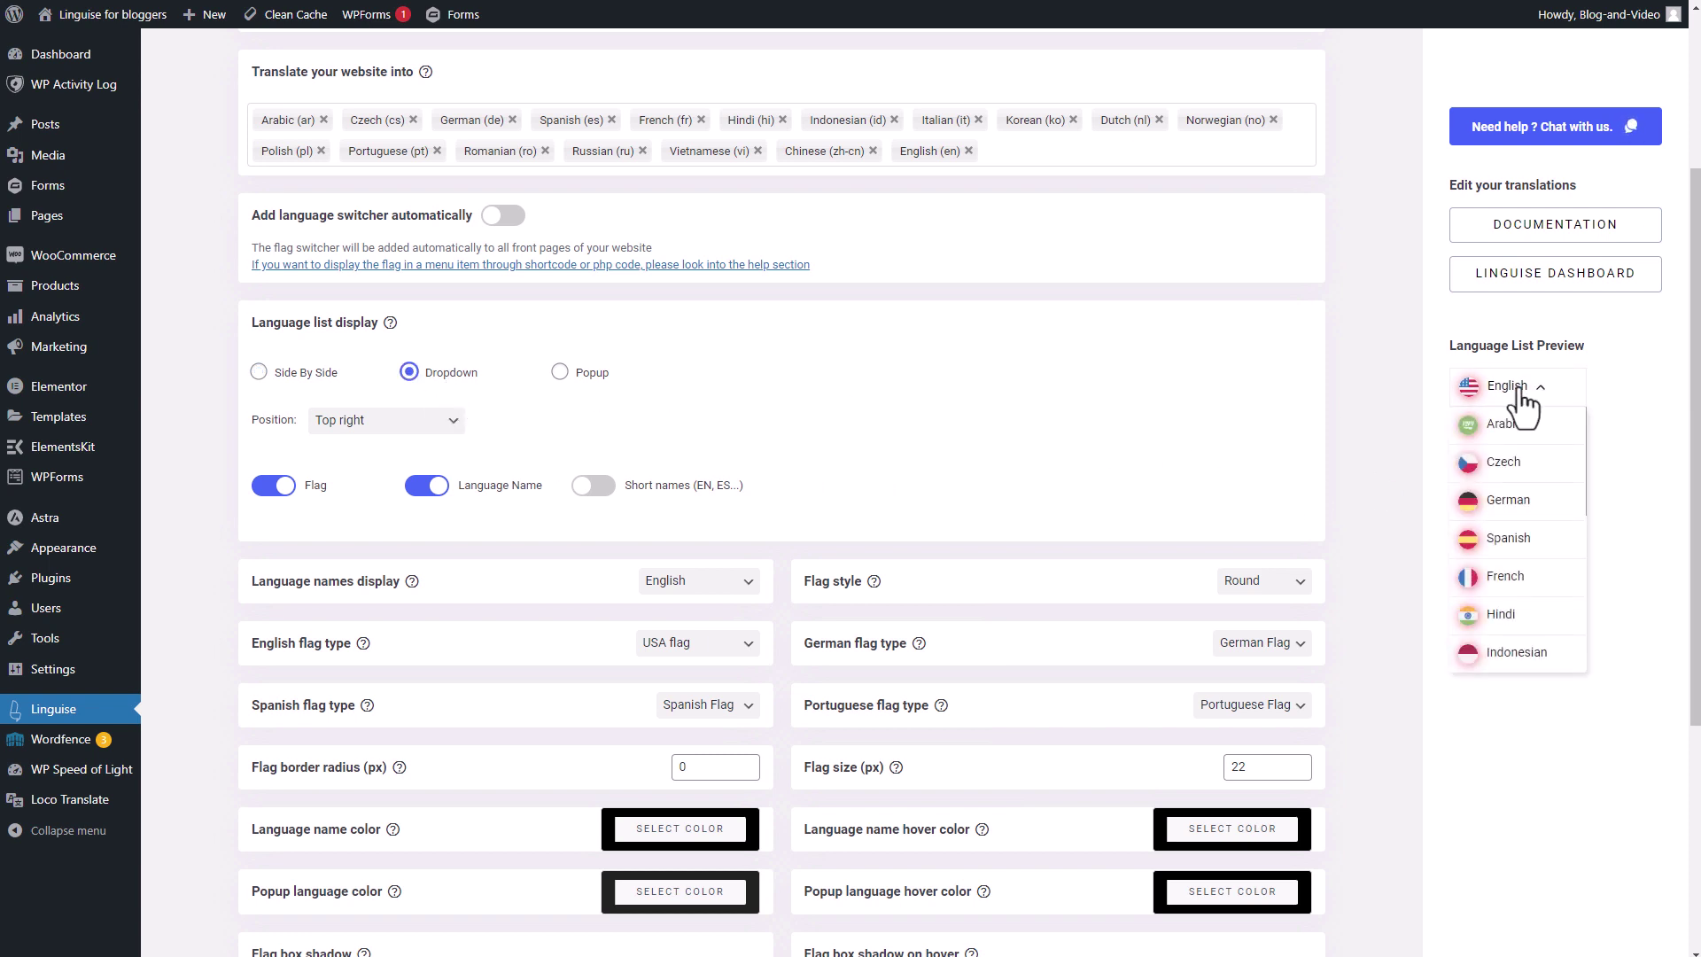
pyautogui.click(585, 373)
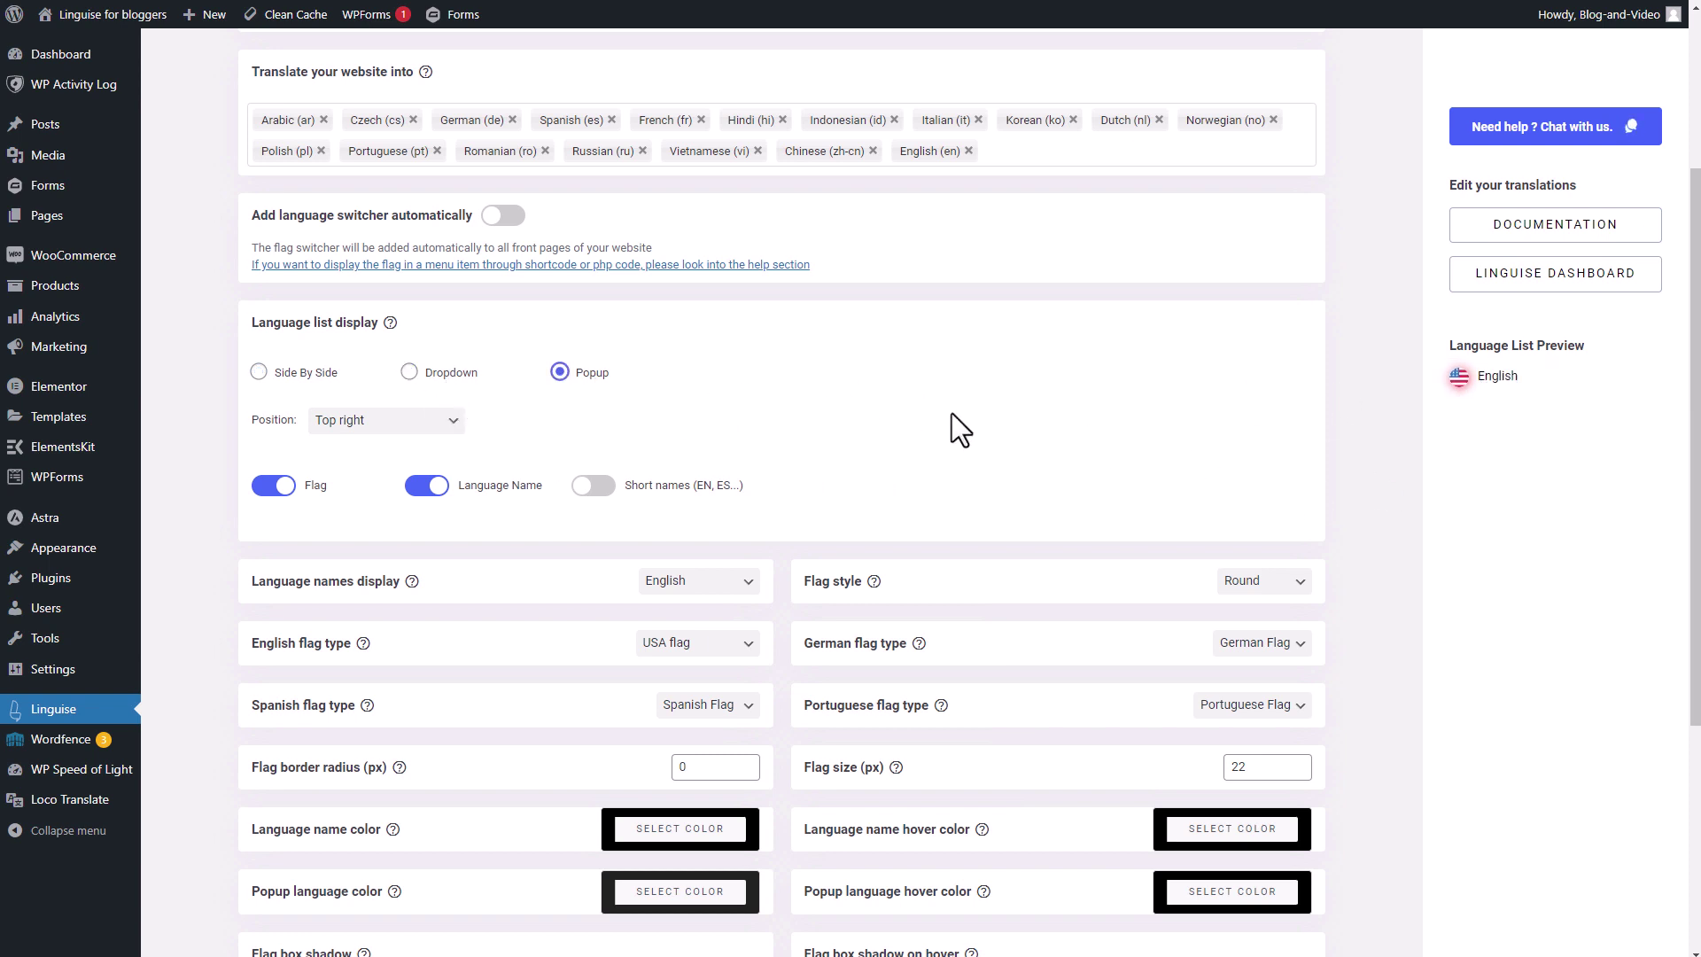
pyautogui.scroll(-5, 953, 504)
pyautogui.click(1240, 860)
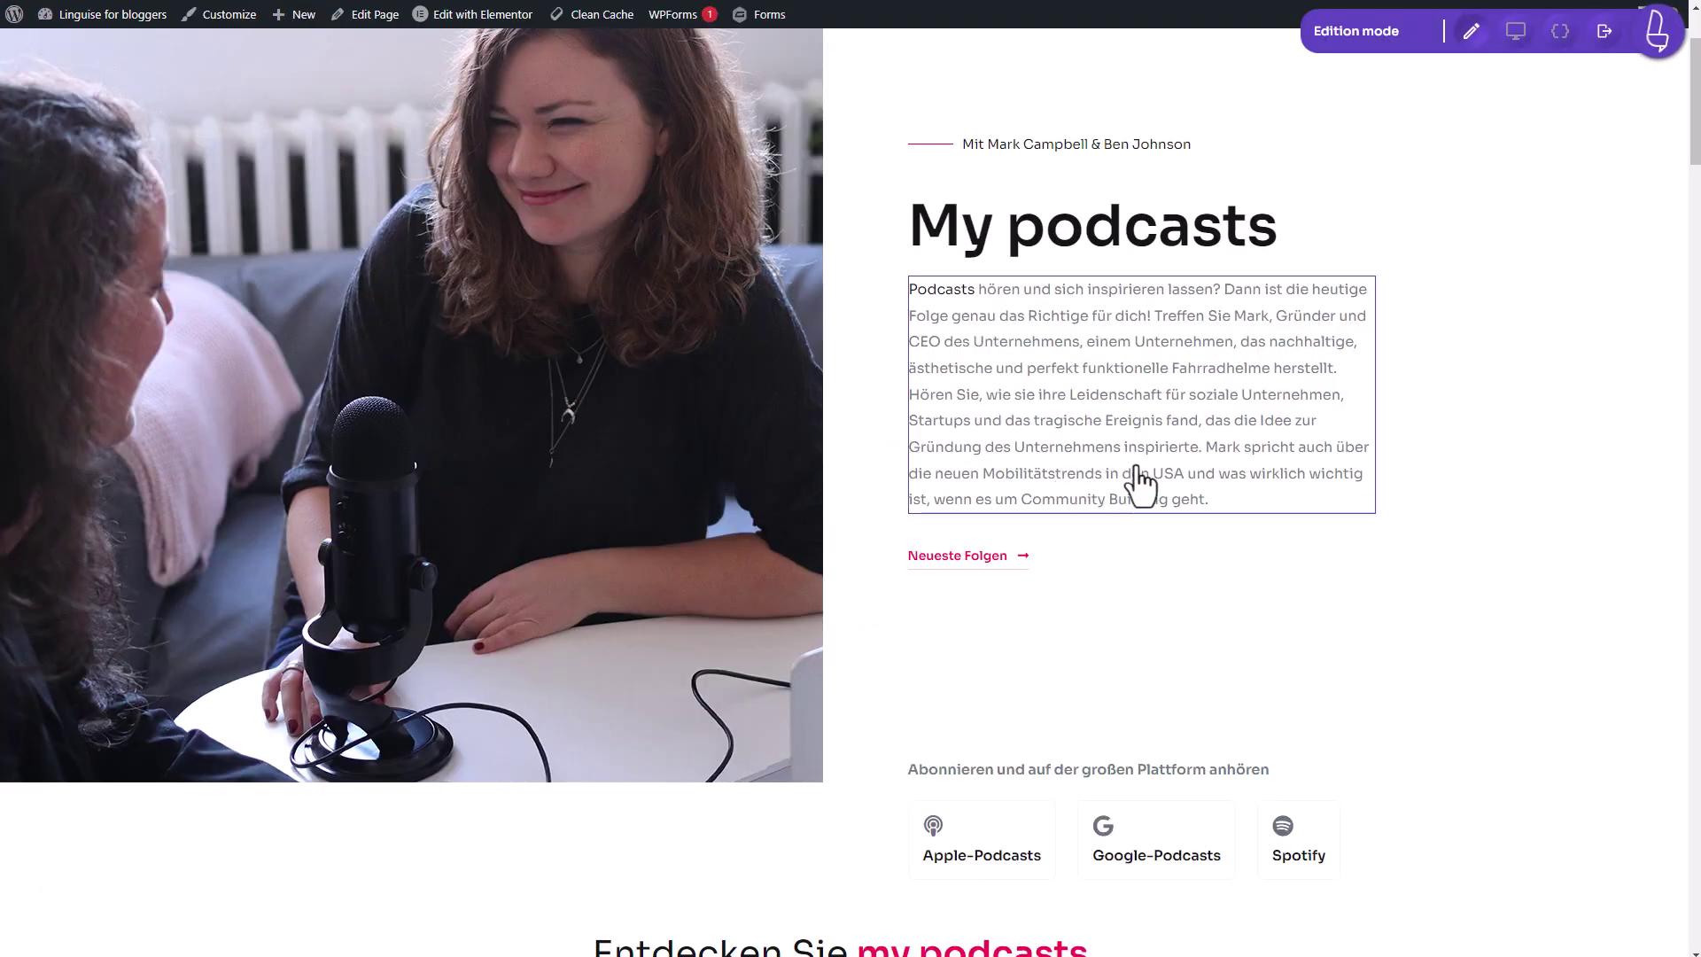
# Step: In Navigation mode, open the German switcher popup to check the Test text line, then return to English
pyautogui.scroll(1, 1142, 484)
pyautogui.scroll(1, 1143, 483)
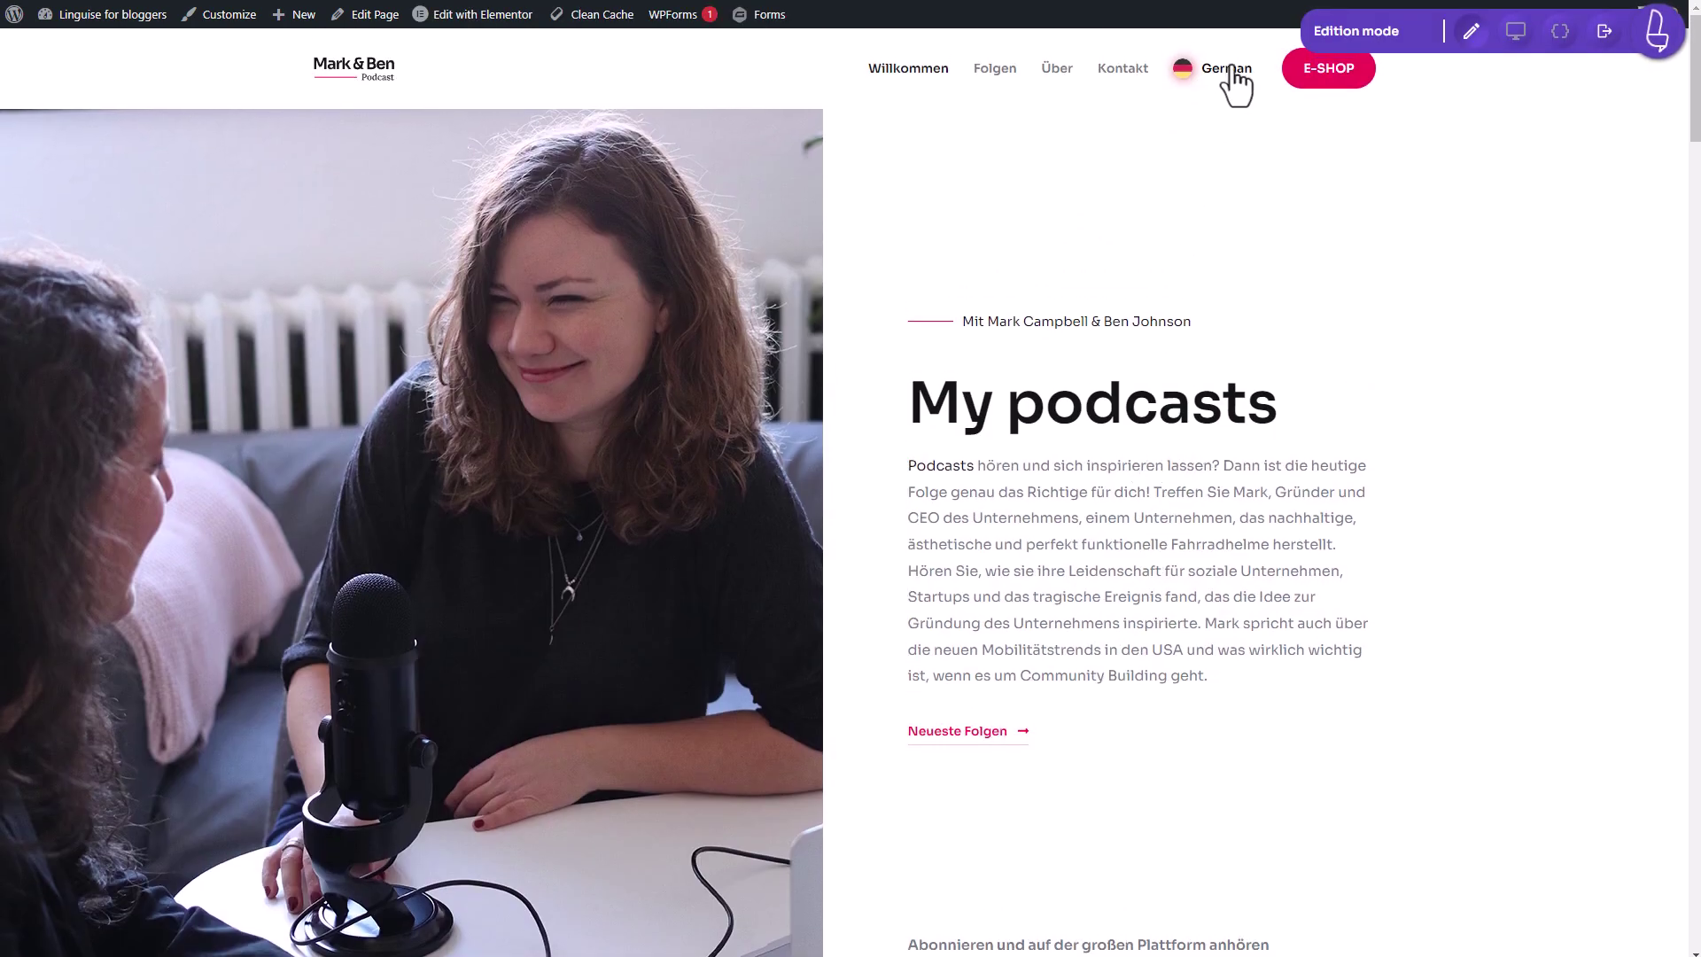
pyautogui.click(1516, 31)
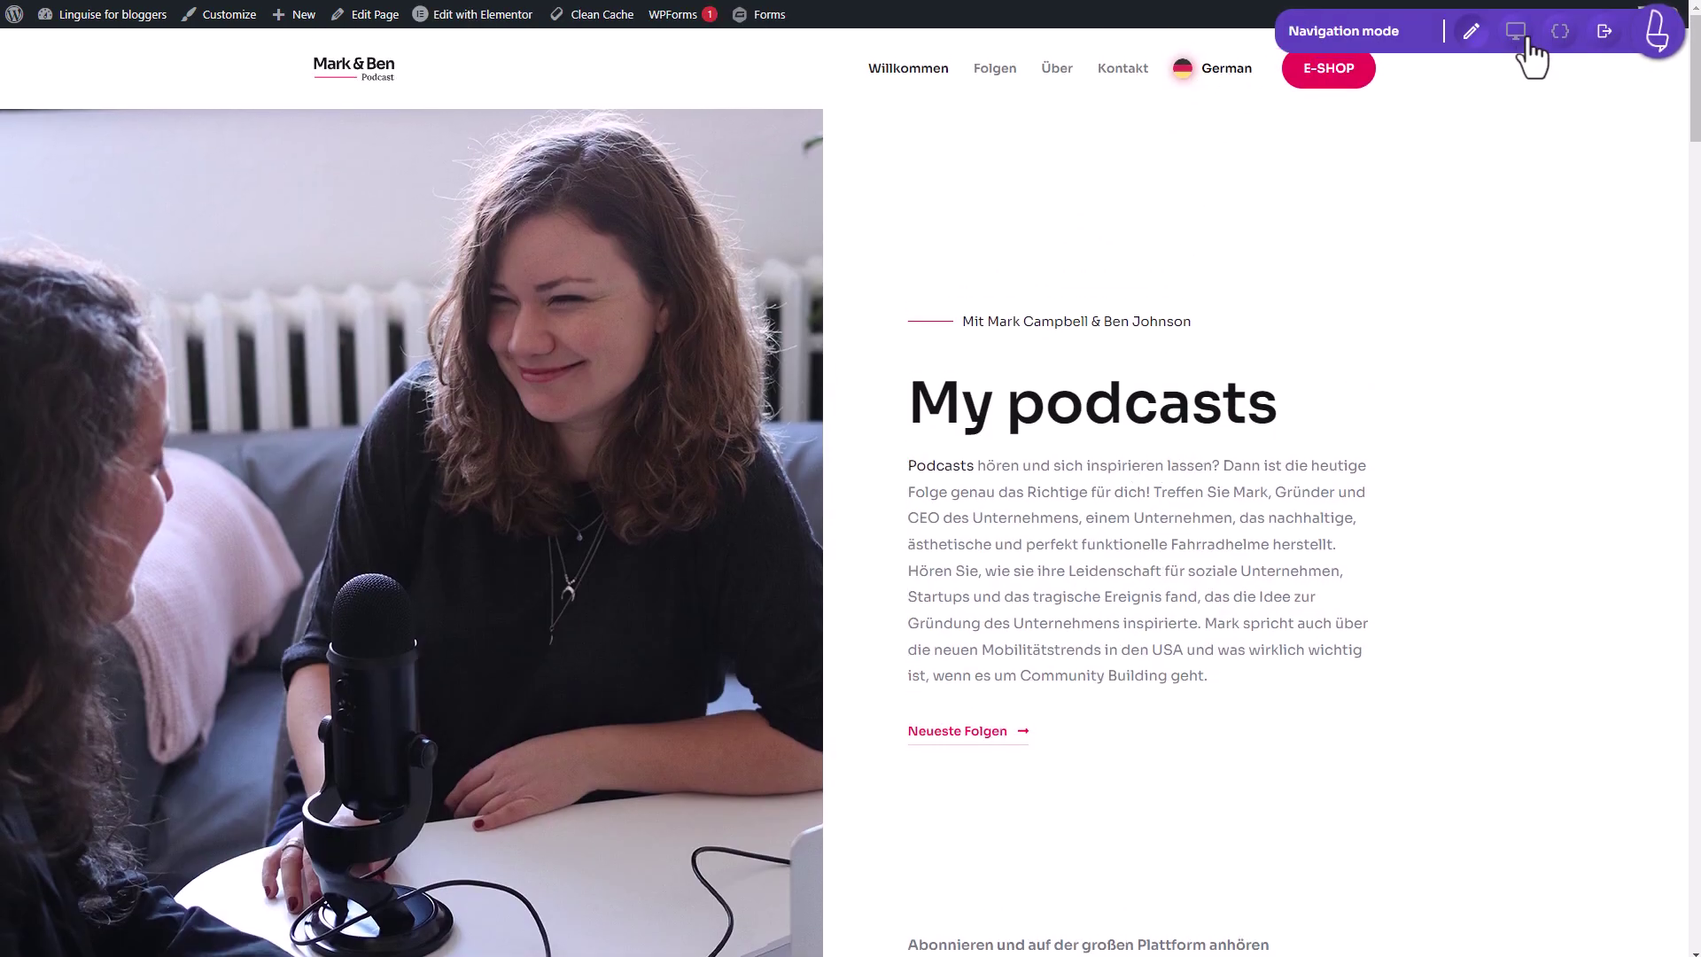
pyautogui.click(1223, 84)
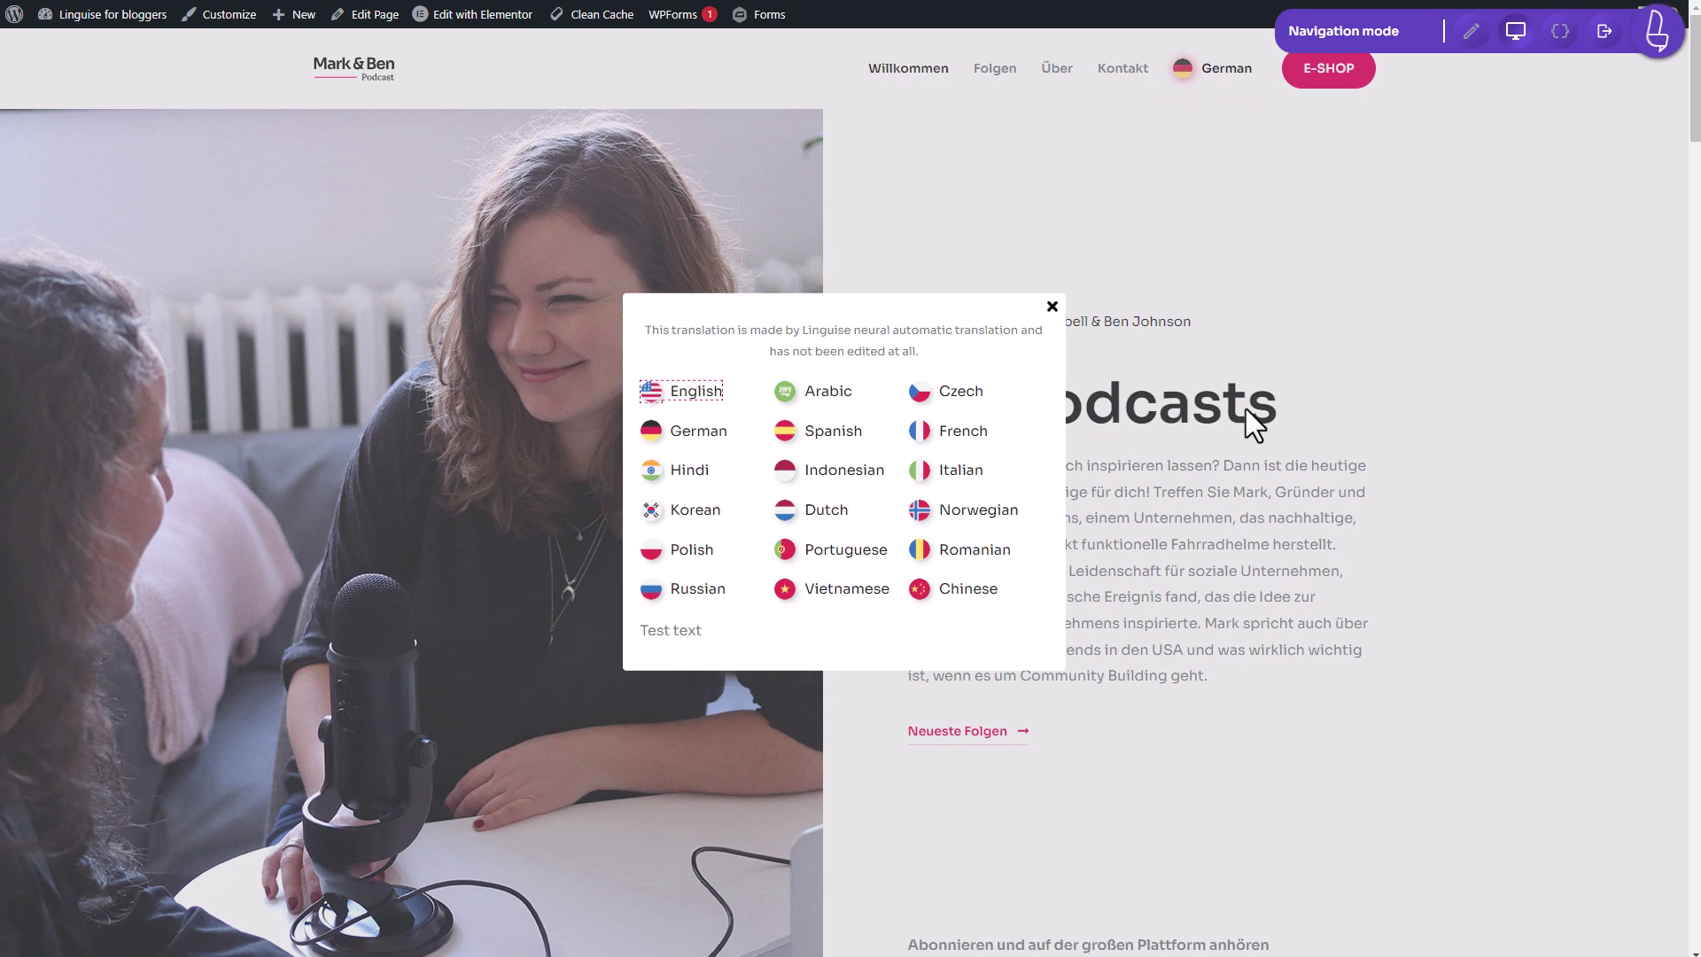
pyautogui.press('Return')
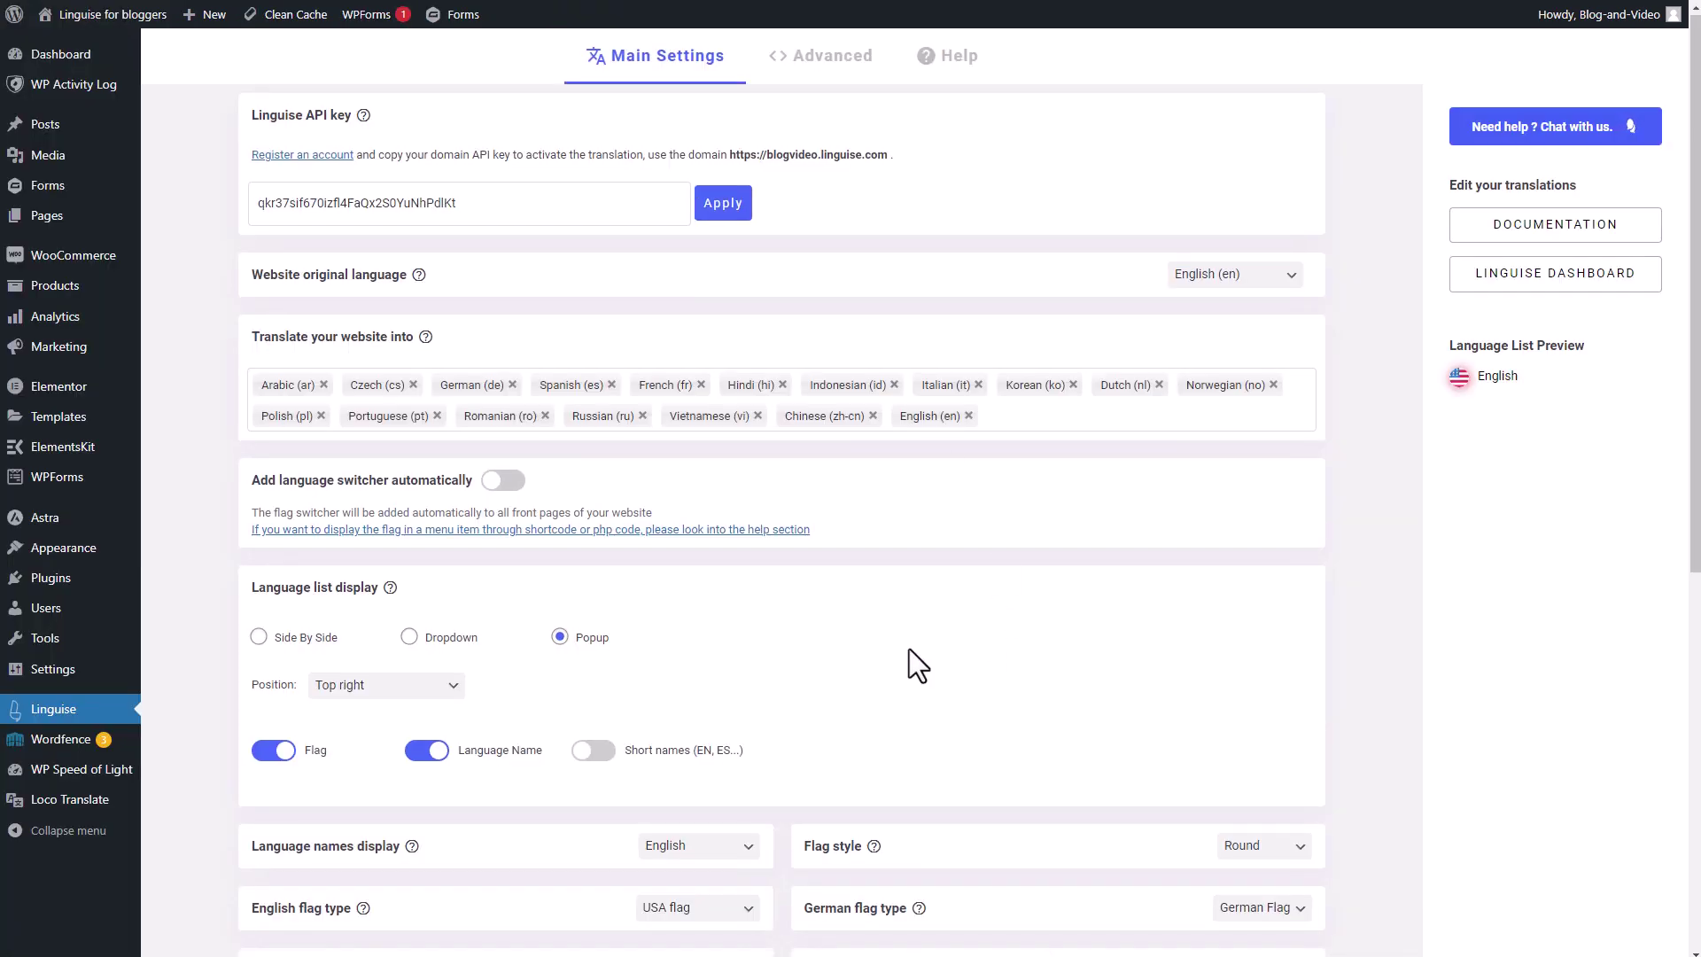
# Step: Set the language list to Side By Side with short language codes (EN, AR, CS) instead of full names
pyautogui.scroll(-3, 909, 649)
pyautogui.scroll(-2, 909, 648)
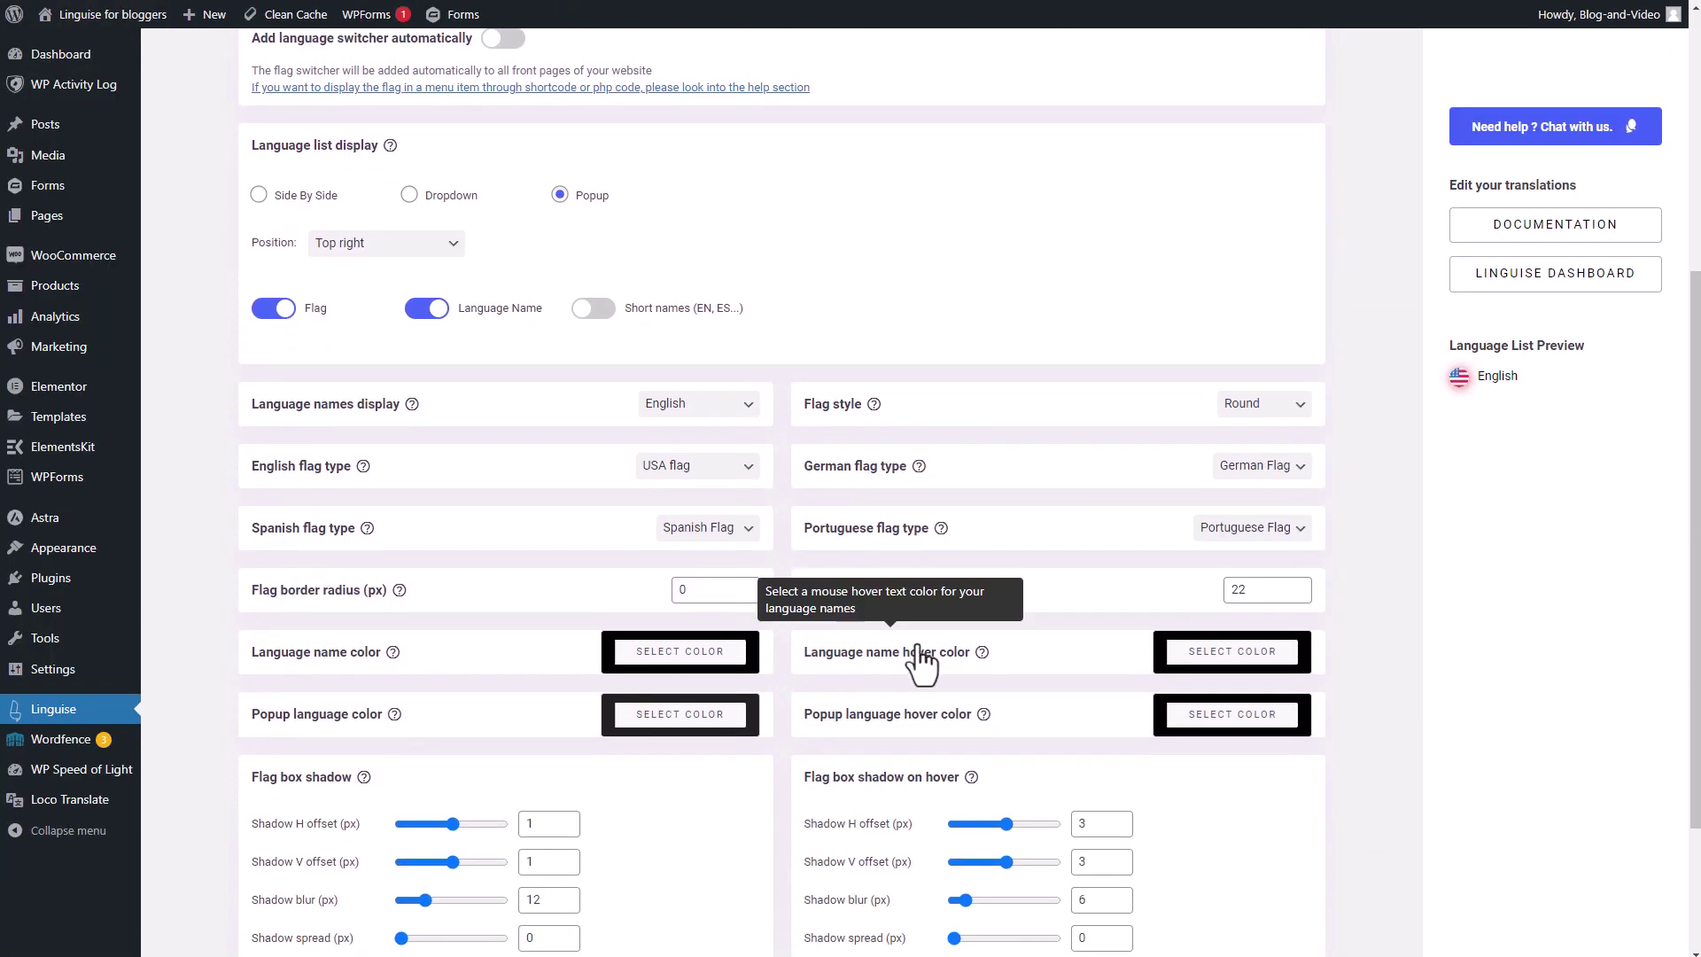
pyautogui.scroll(-1, 980, 657)
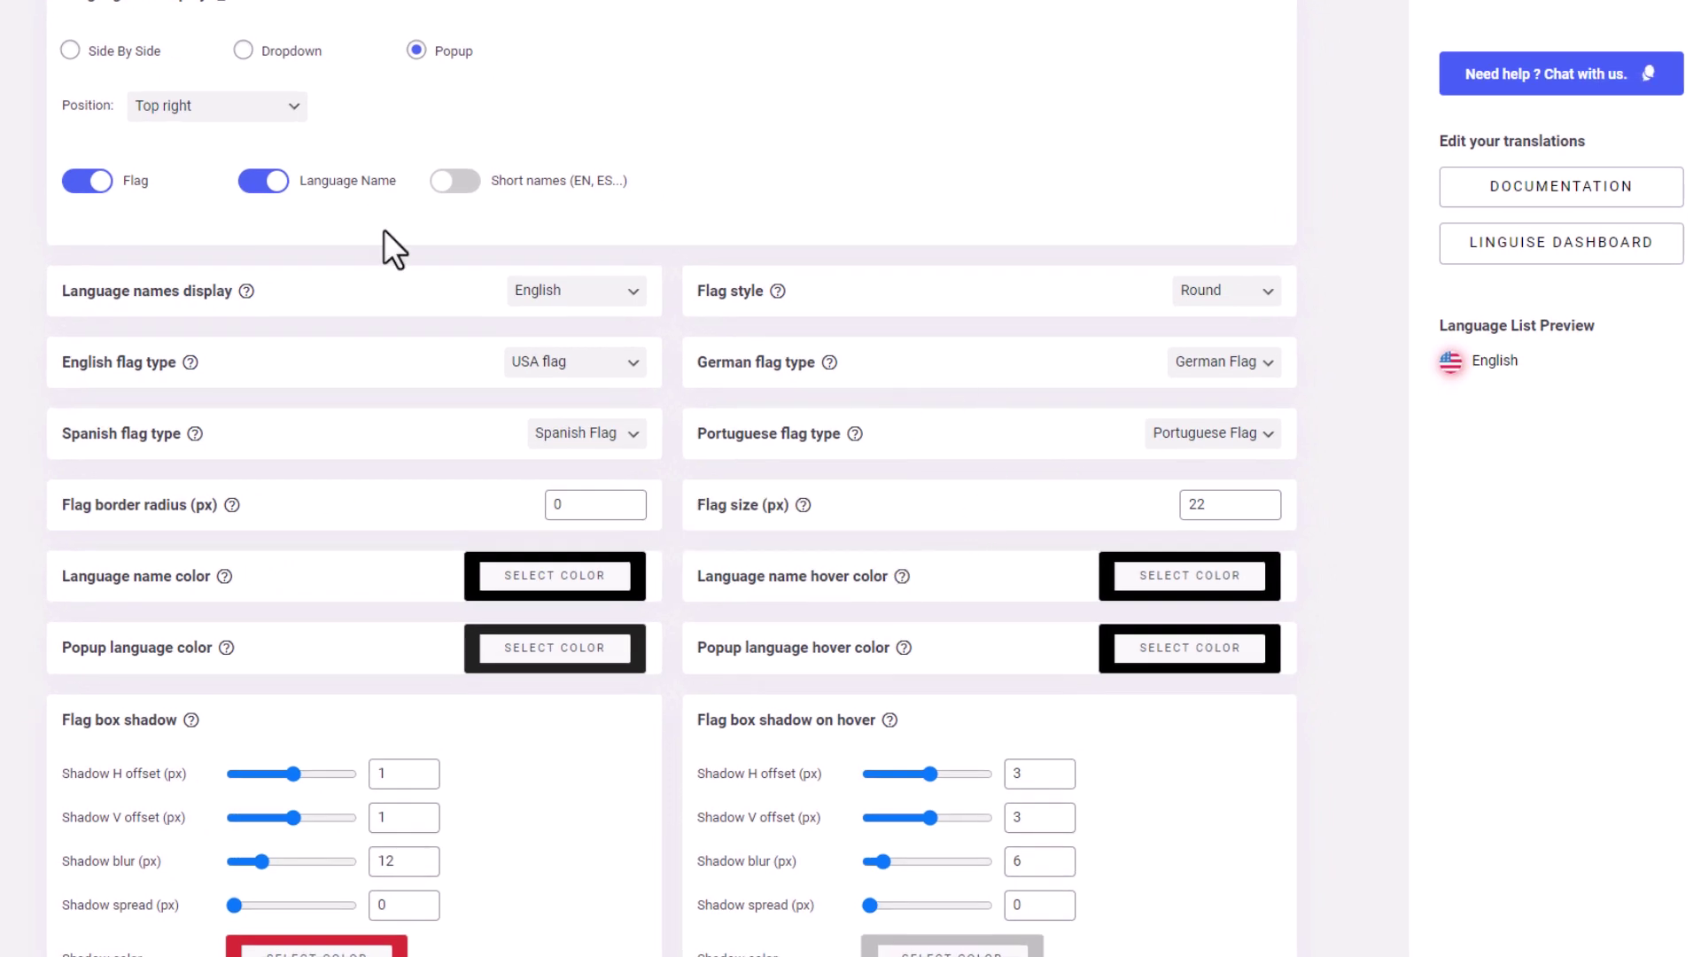
pyautogui.click(70, 50)
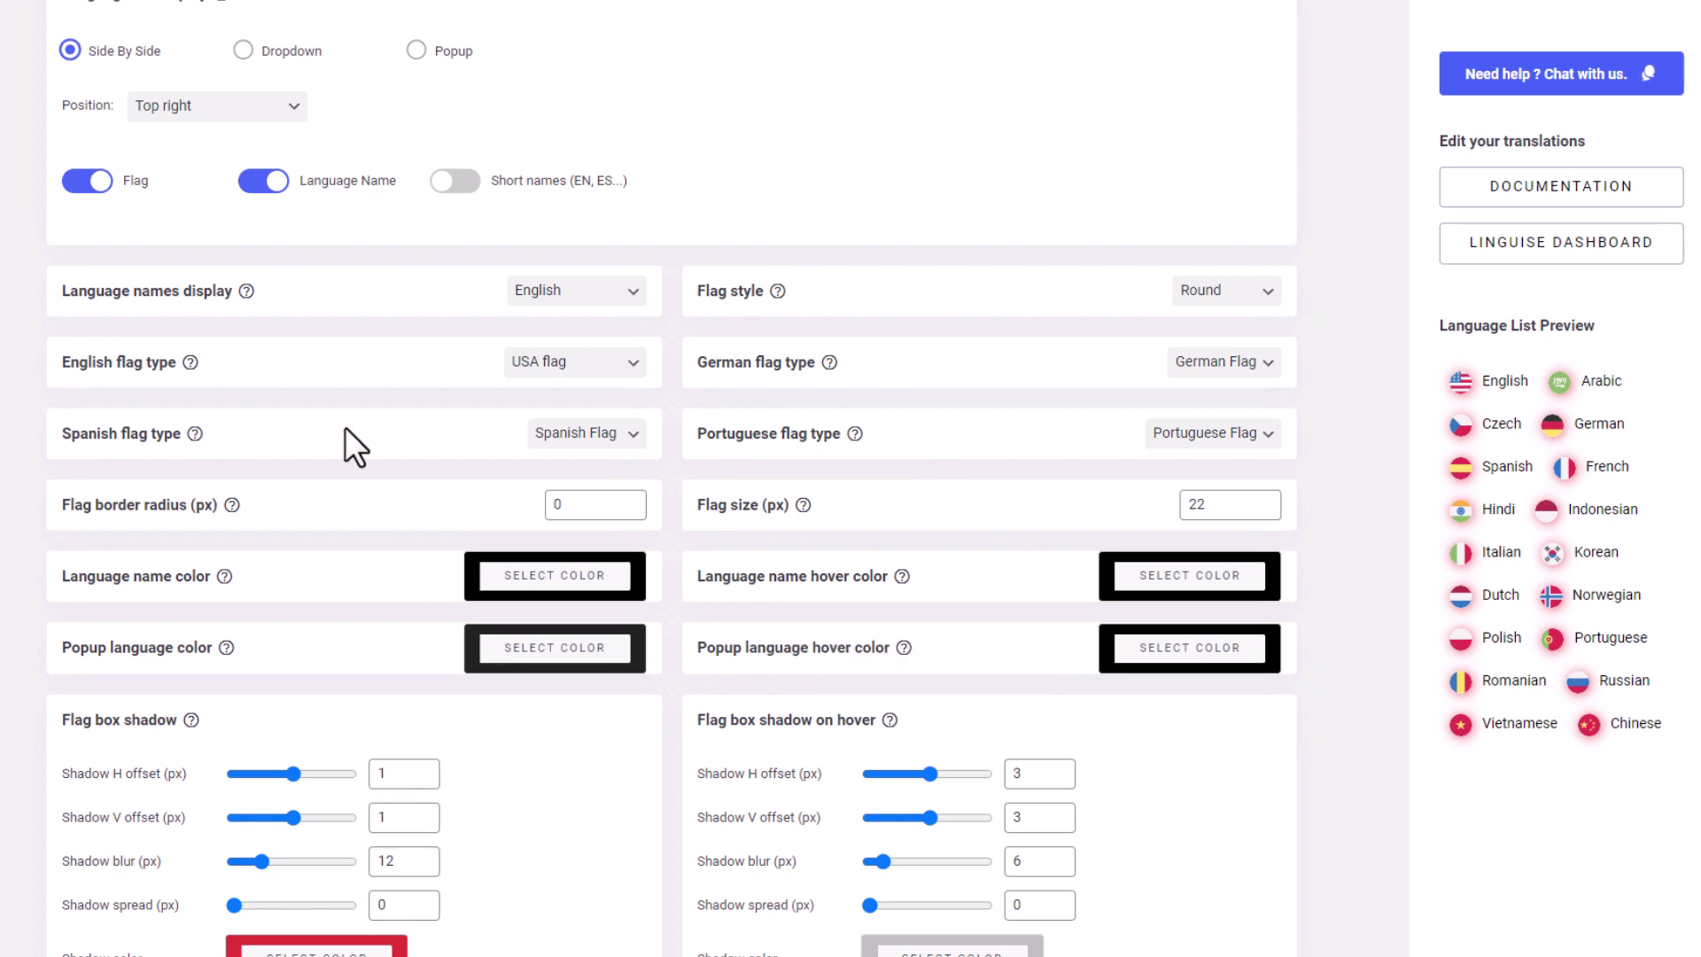
pyautogui.scroll(-1, 812, 434)
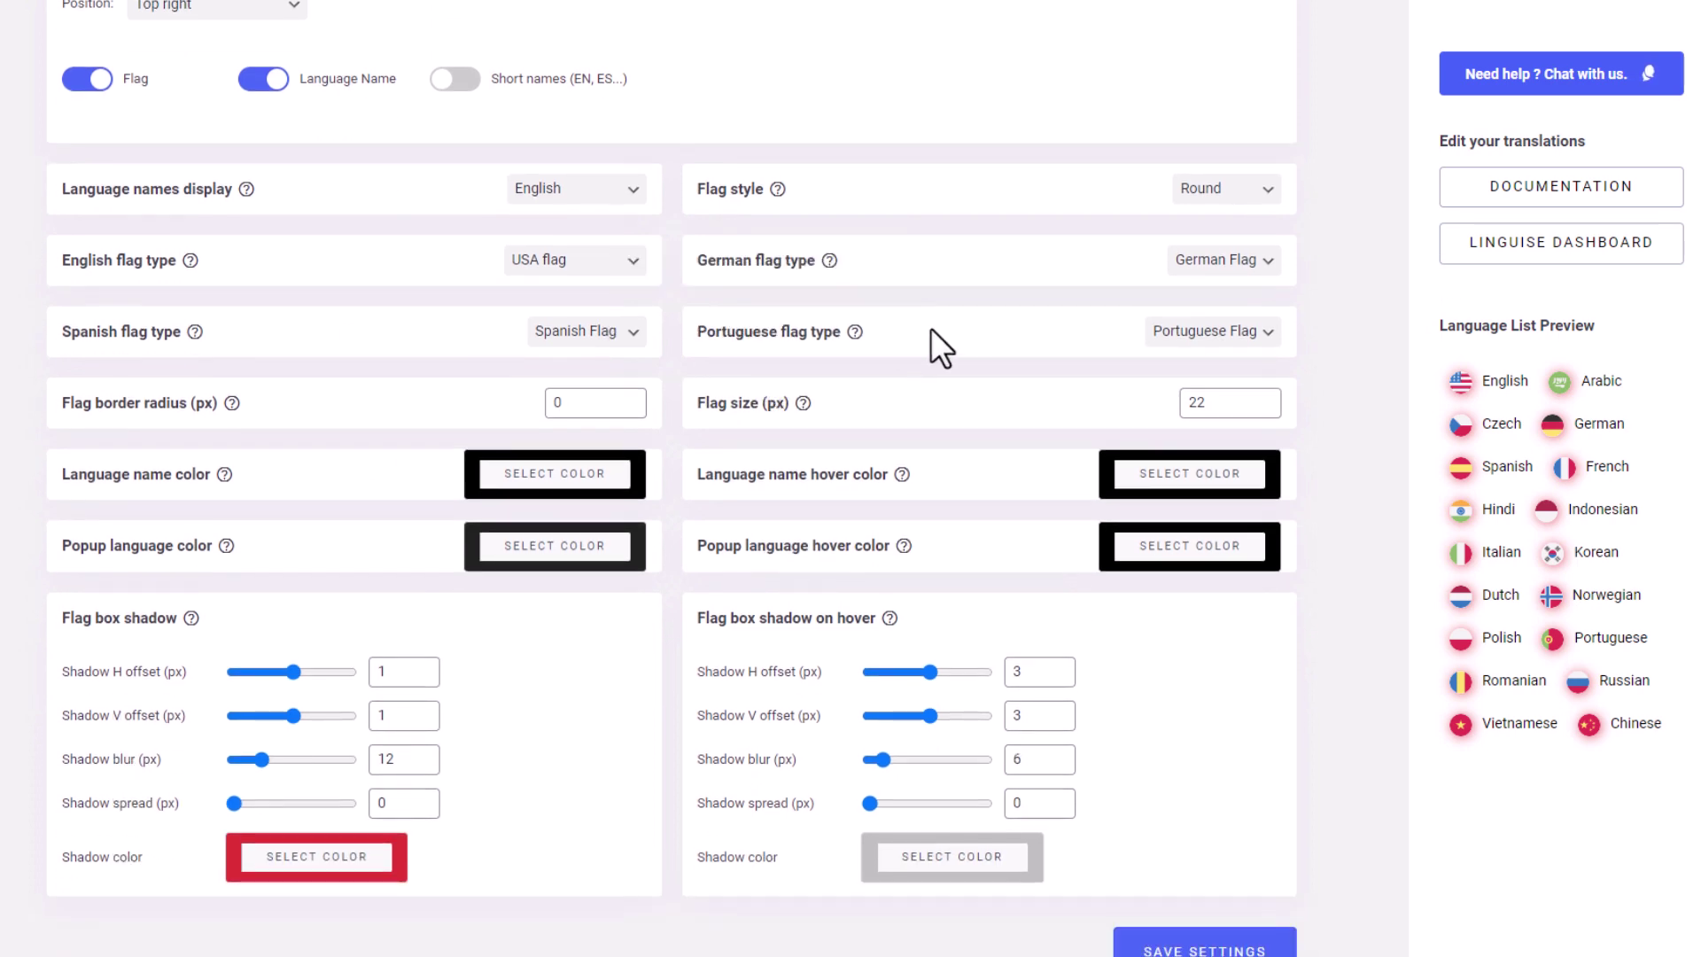
pyautogui.moveTo(820, 394)
pyautogui.moveTo(728, 453)
pyautogui.click(456, 82)
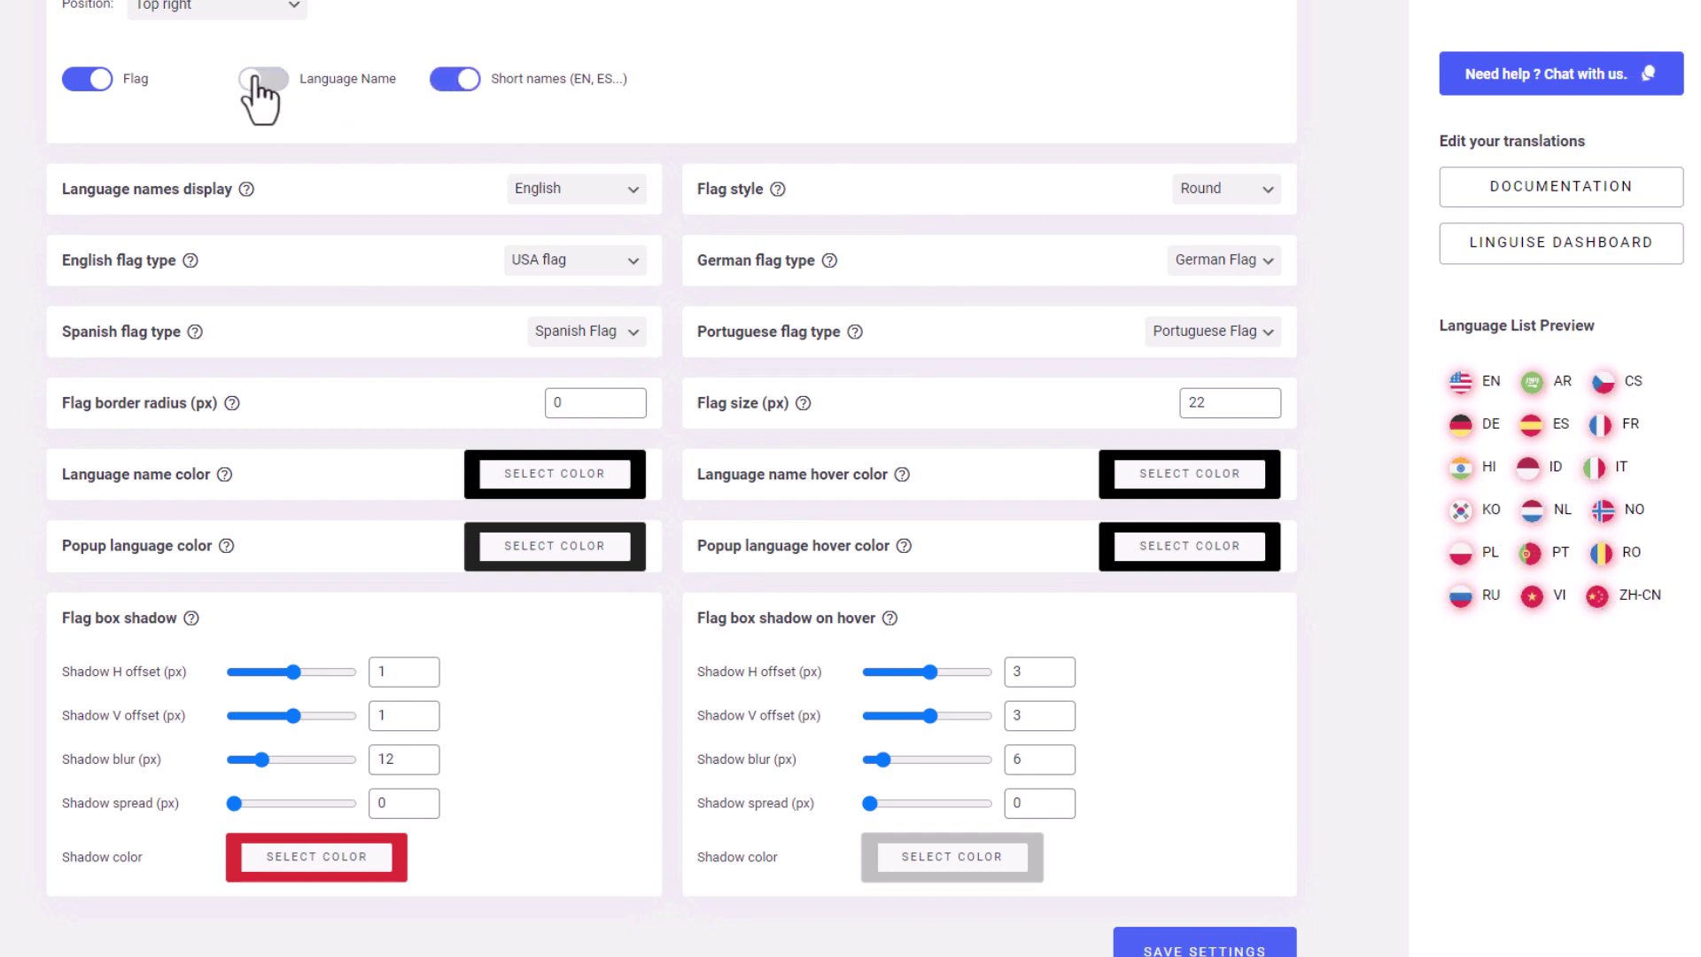
pyautogui.click(252, 81)
pyautogui.click(456, 81)
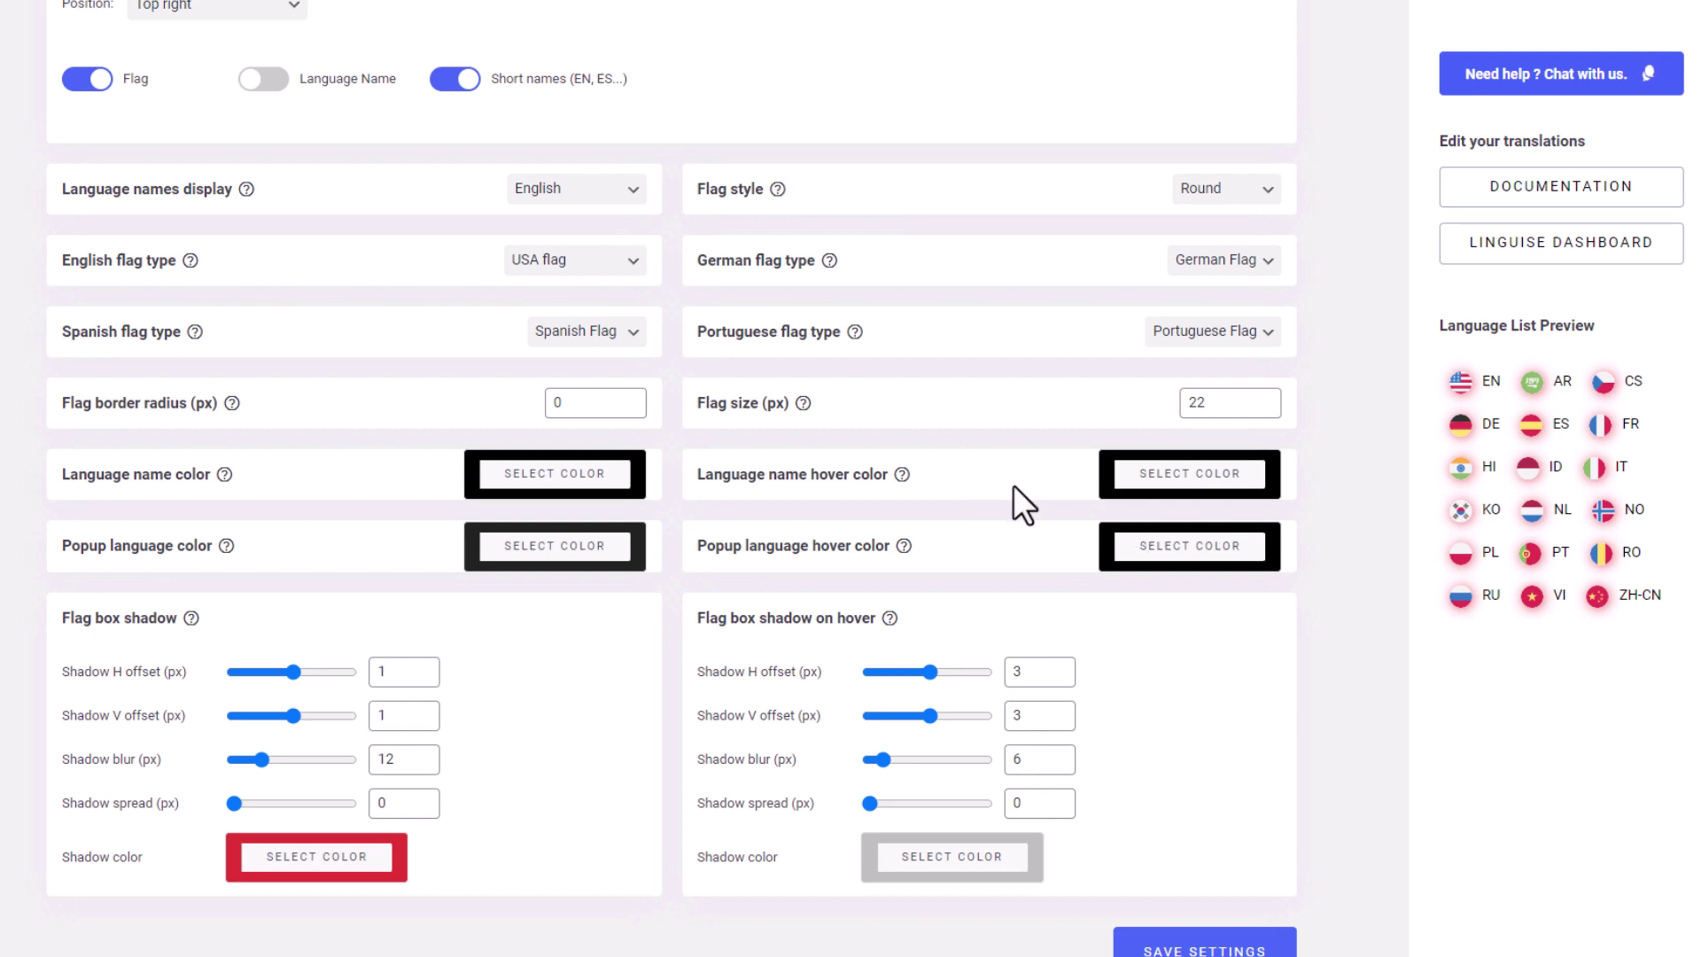
# Step: Show full language names in Native Language, with the Great Britain flag for English and Austria flag for German
pyautogui.click(554, 199)
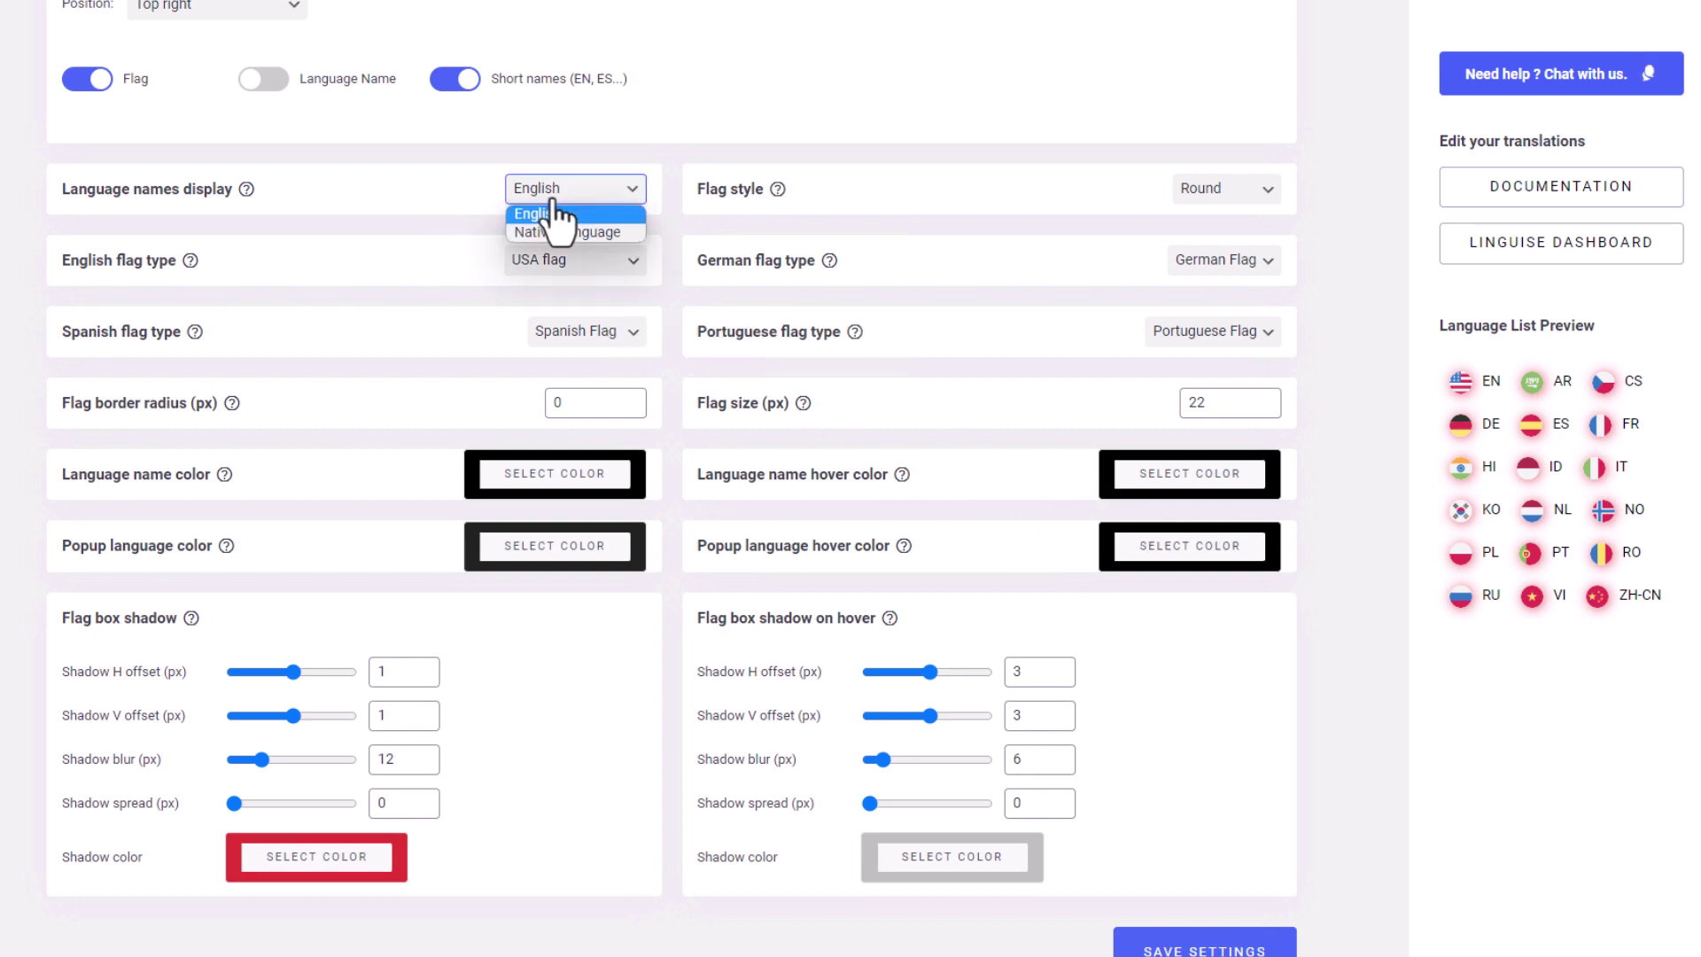
pyautogui.click(561, 232)
pyautogui.click(263, 85)
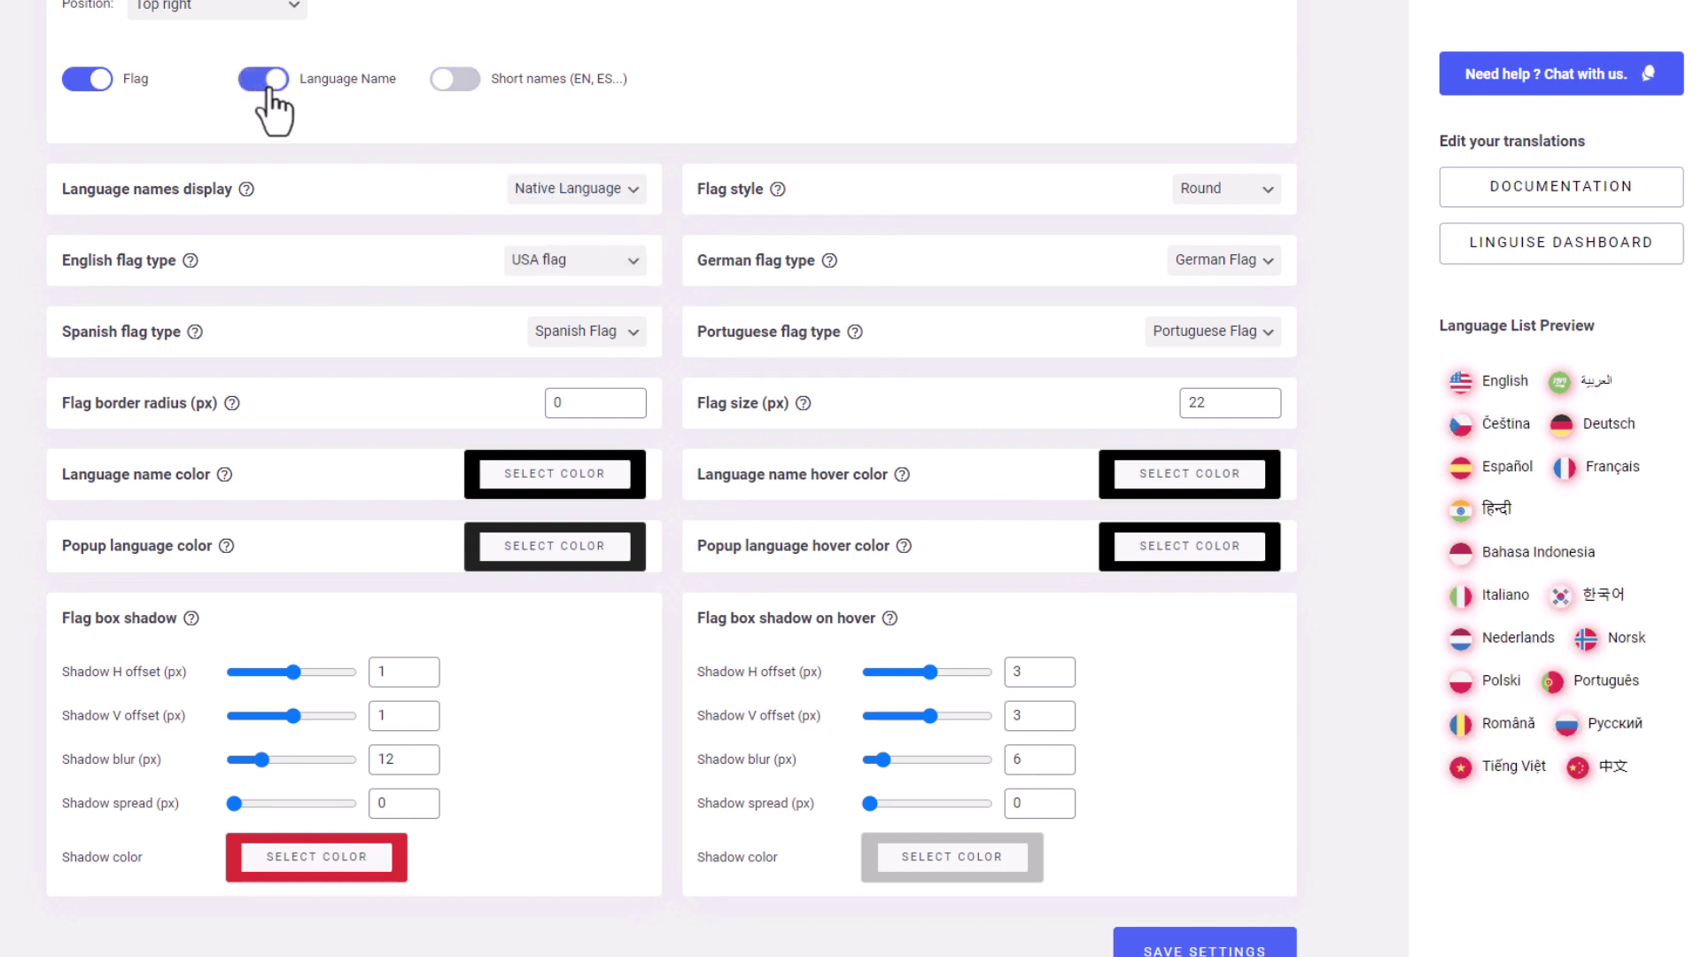
pyautogui.moveTo(780, 427)
pyautogui.click(572, 266)
pyautogui.click(549, 297)
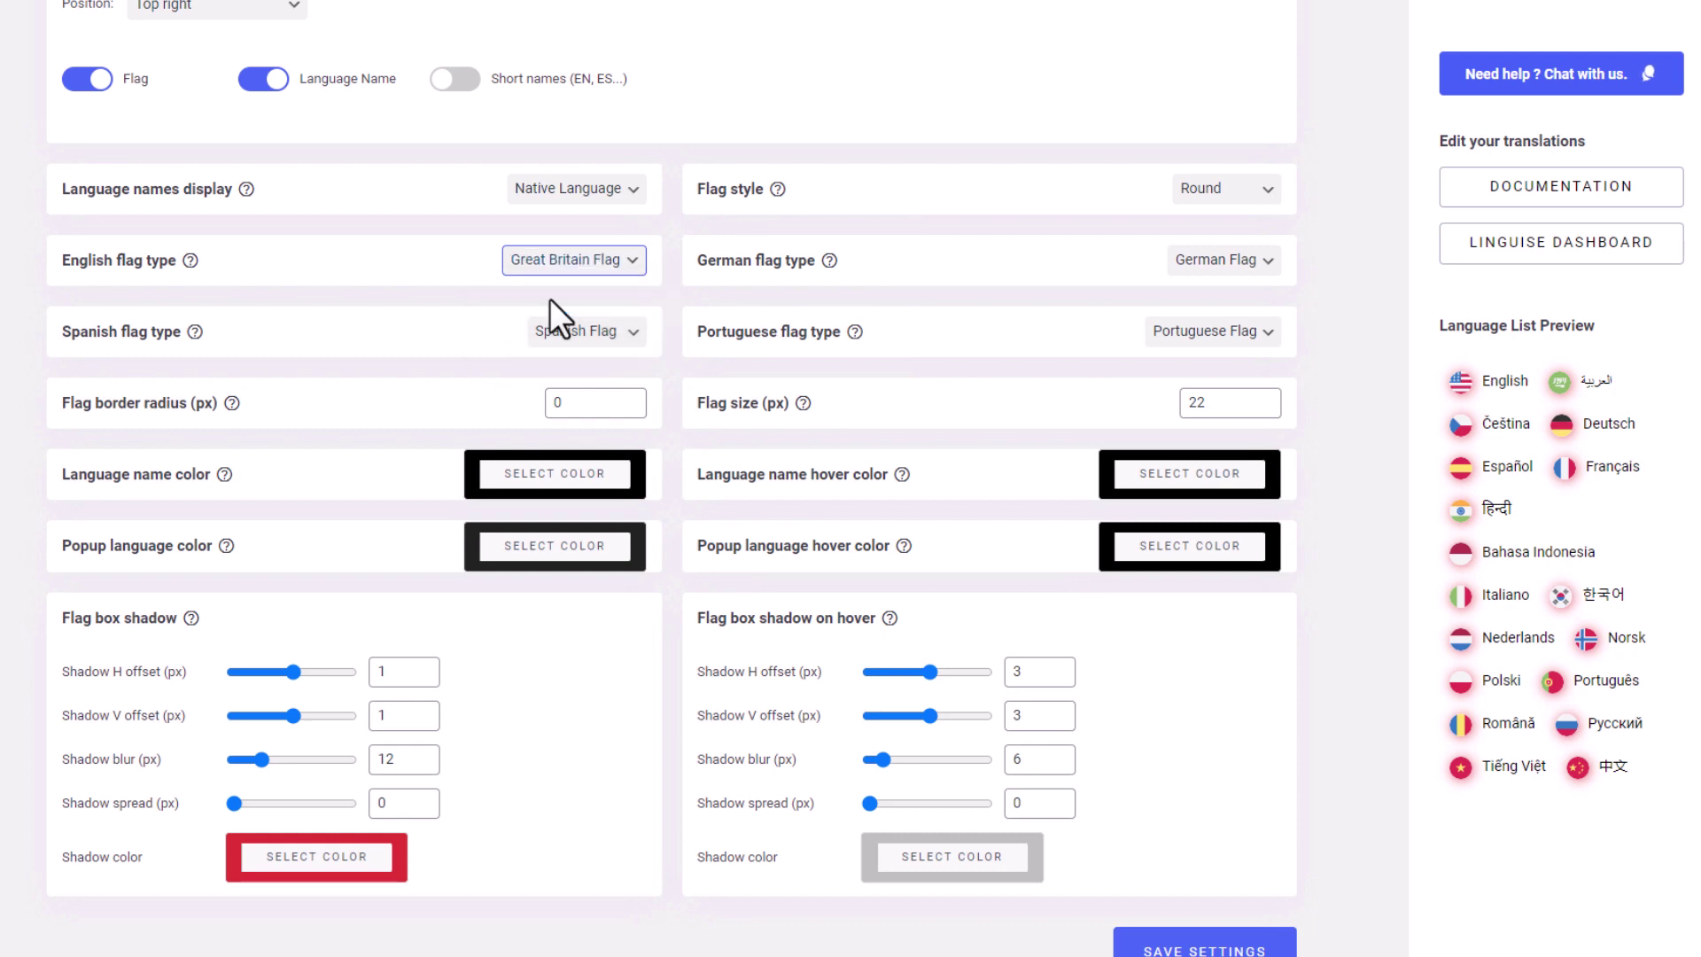
pyautogui.click(1219, 259)
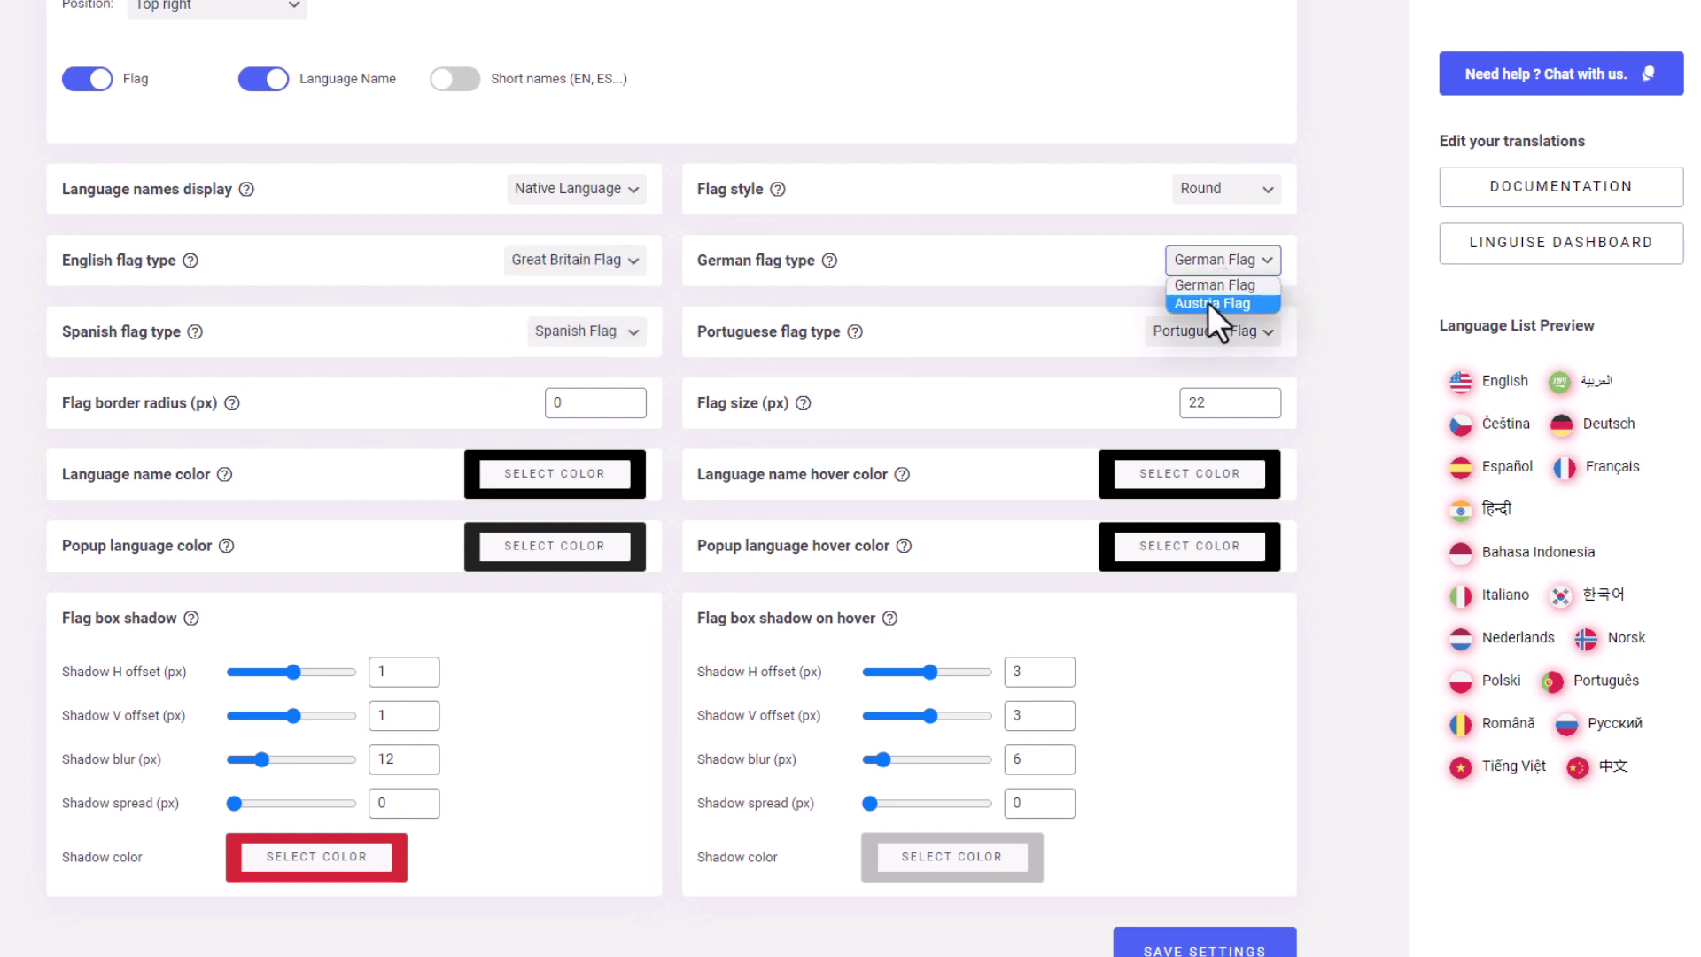
pyautogui.click(1212, 304)
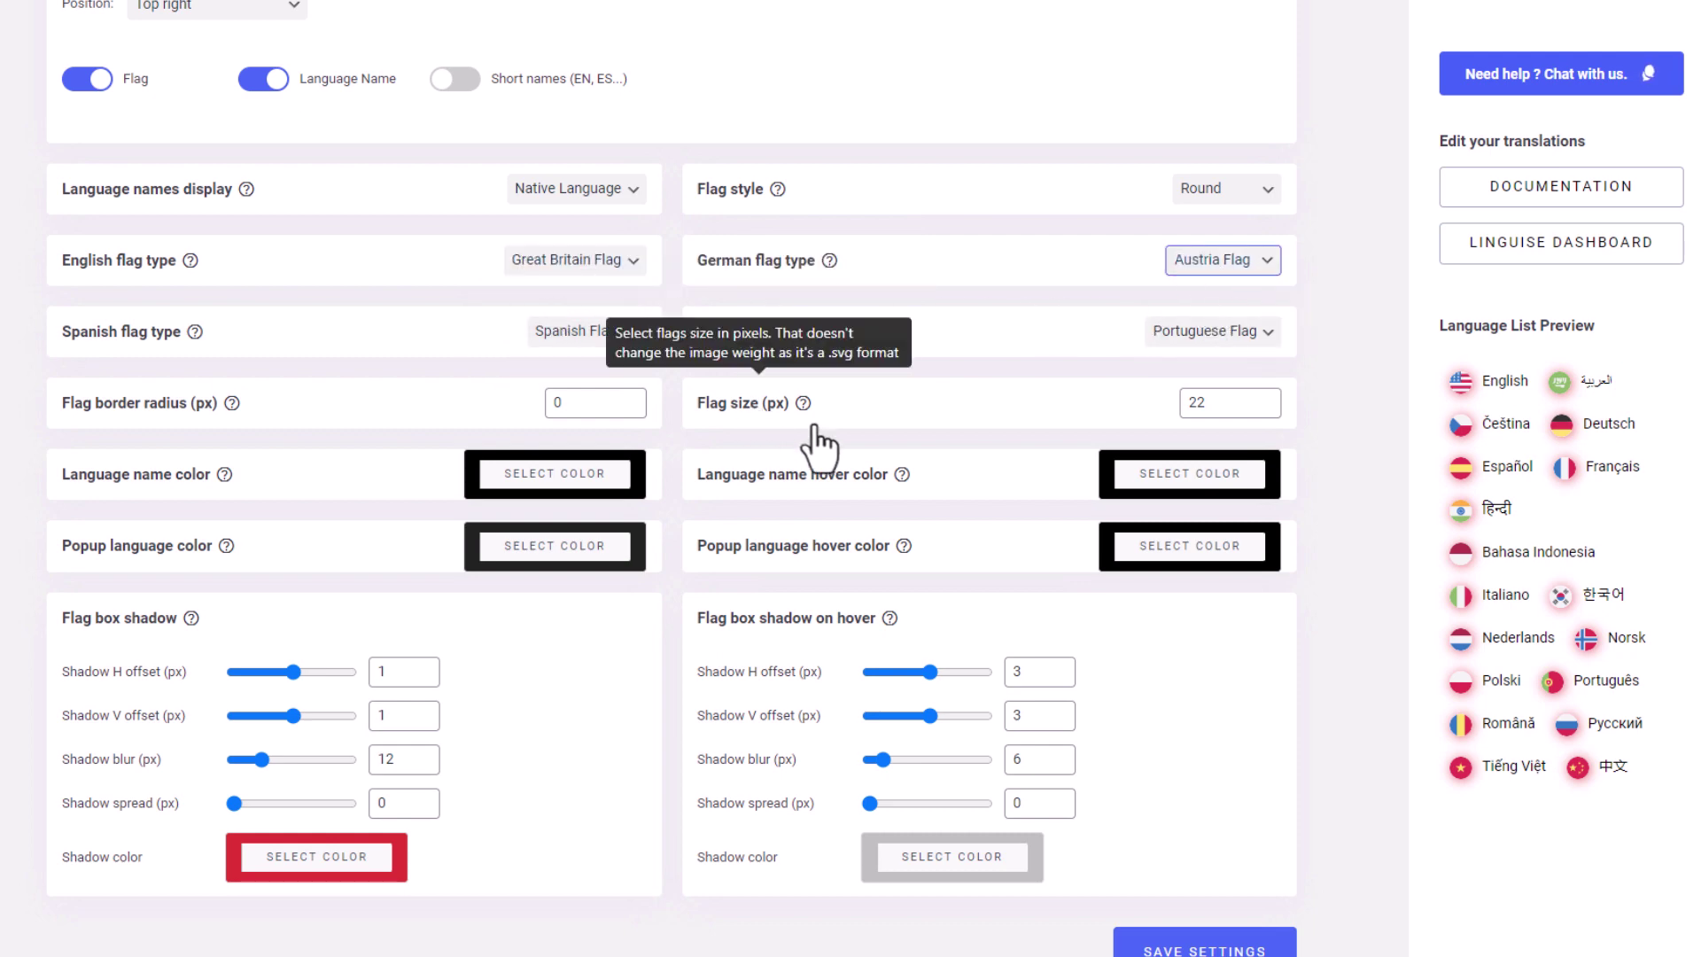
# Step: Keep the flag size at 22 and make the flags rectangular
pyautogui.click(1265, 397)
pyautogui.click(1264, 397)
pyautogui.click(1264, 397)
pyautogui.click(1264, 397)
pyautogui.click(1264, 397)
pyautogui.click(1264, 409)
pyautogui.click(1265, 409)
pyautogui.click(1264, 409)
pyautogui.click(1264, 409)
pyautogui.click(1265, 409)
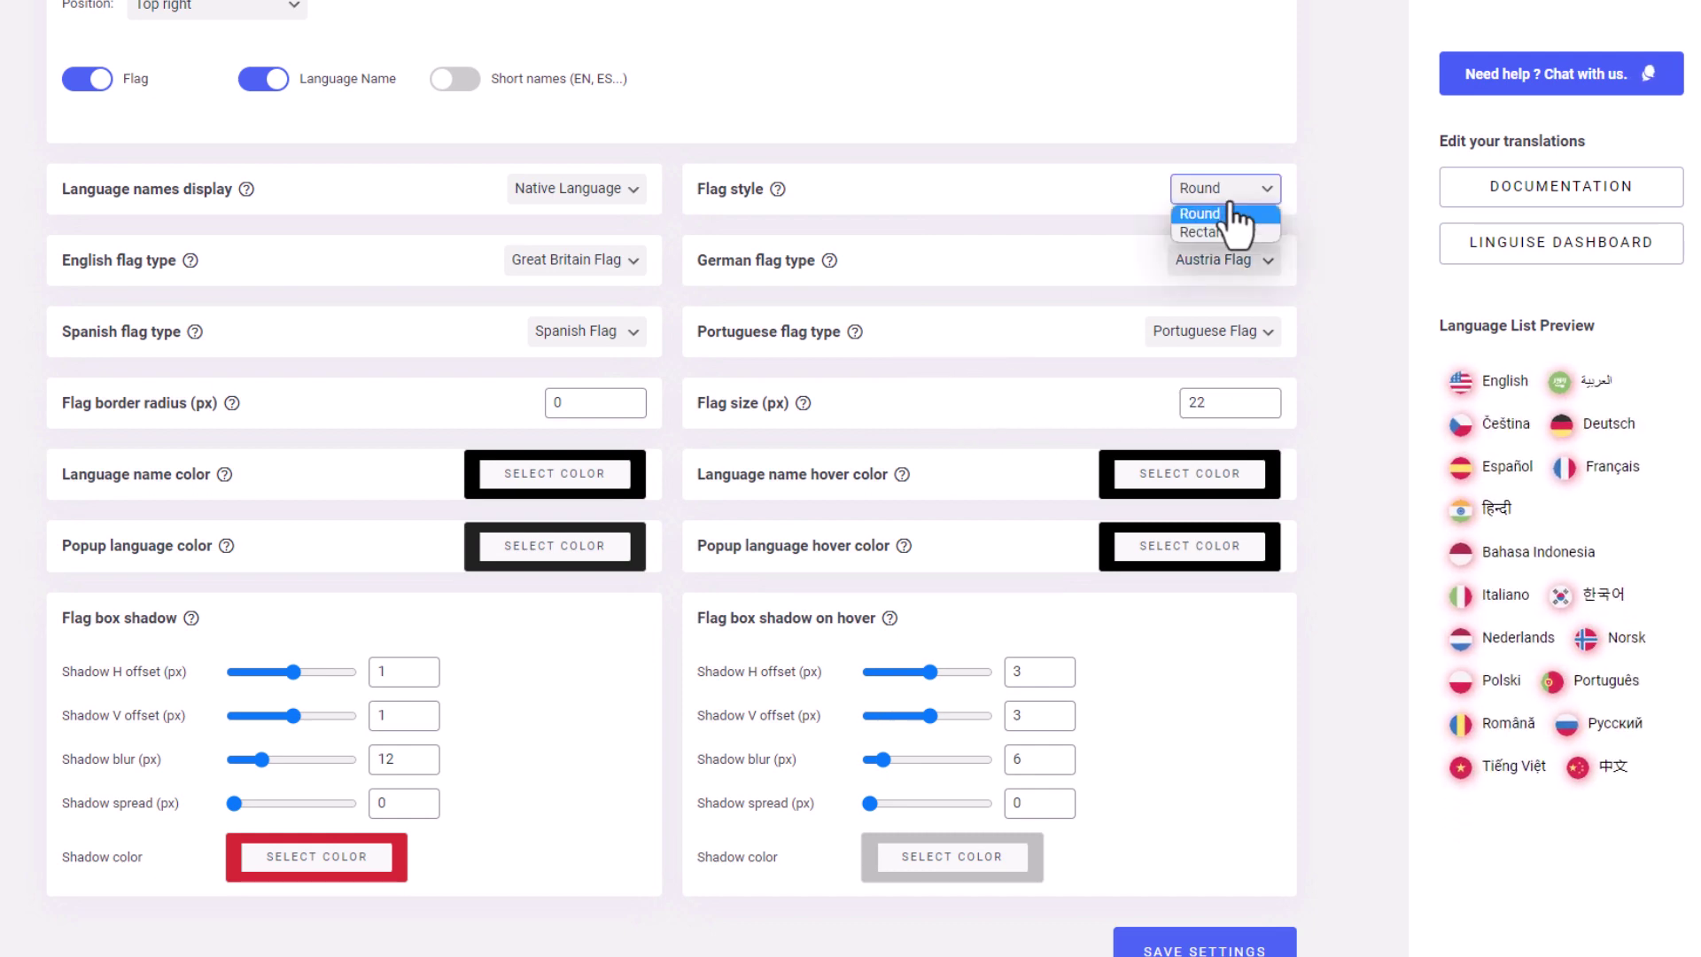
pyautogui.click(1215, 229)
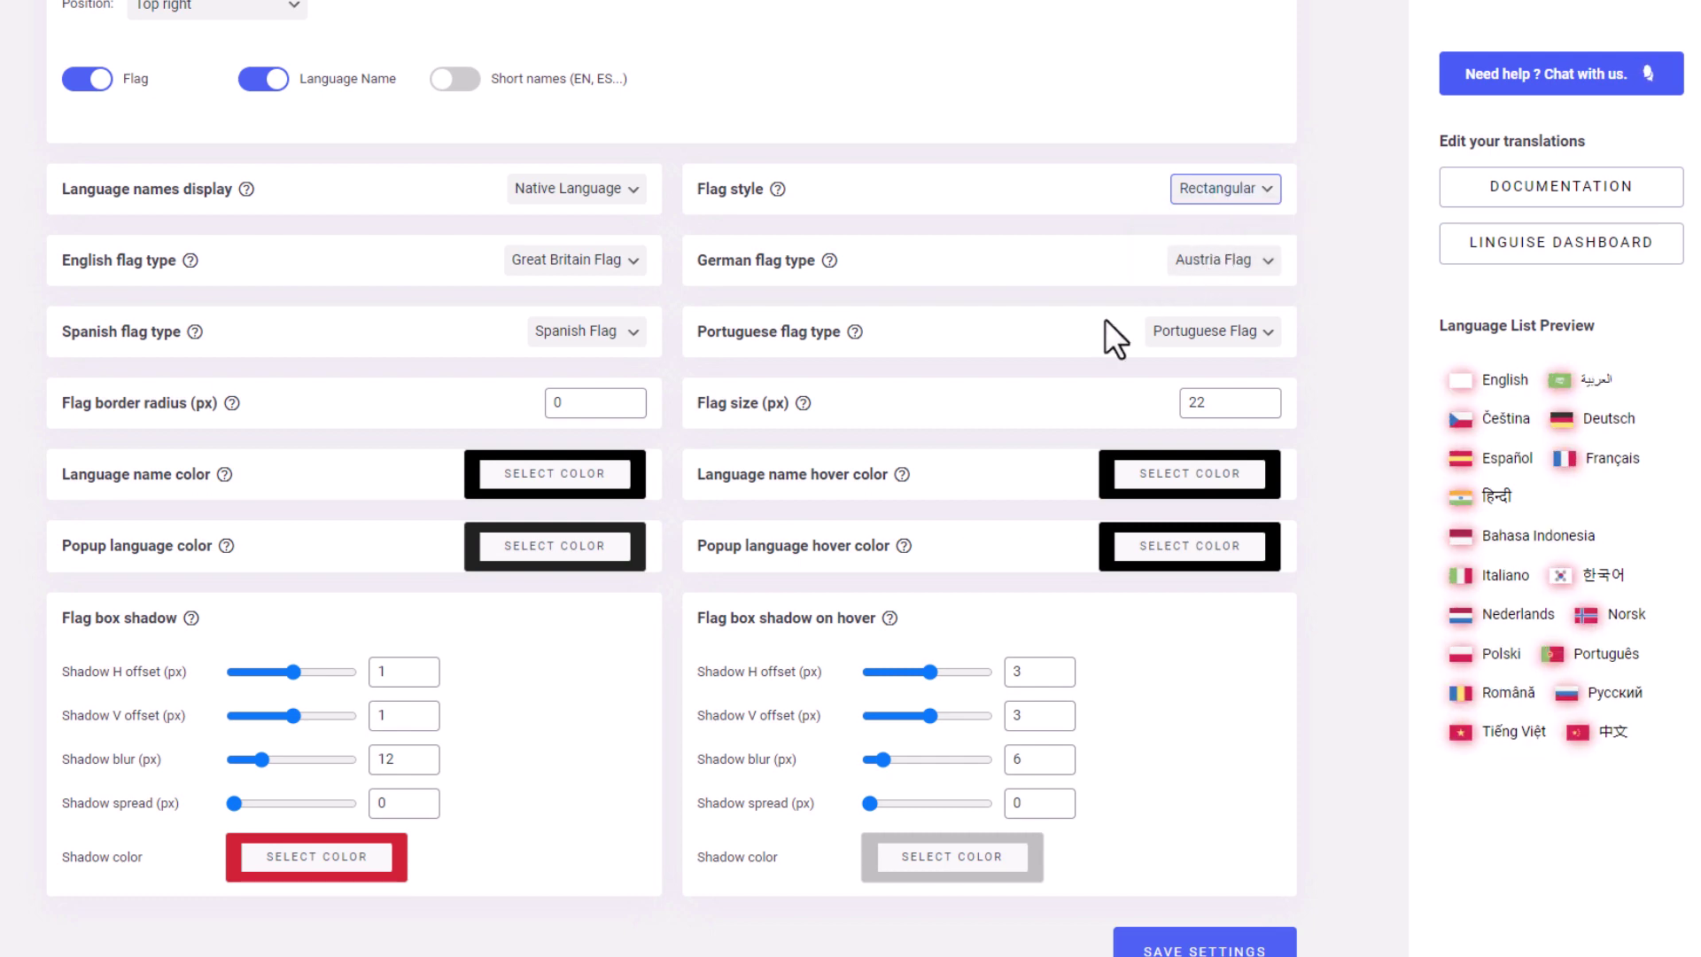
# Step: Set the flag border radius to 16
pyautogui.click(624, 397)
pyautogui.press('BackSpace')
pyautogui.write('8')
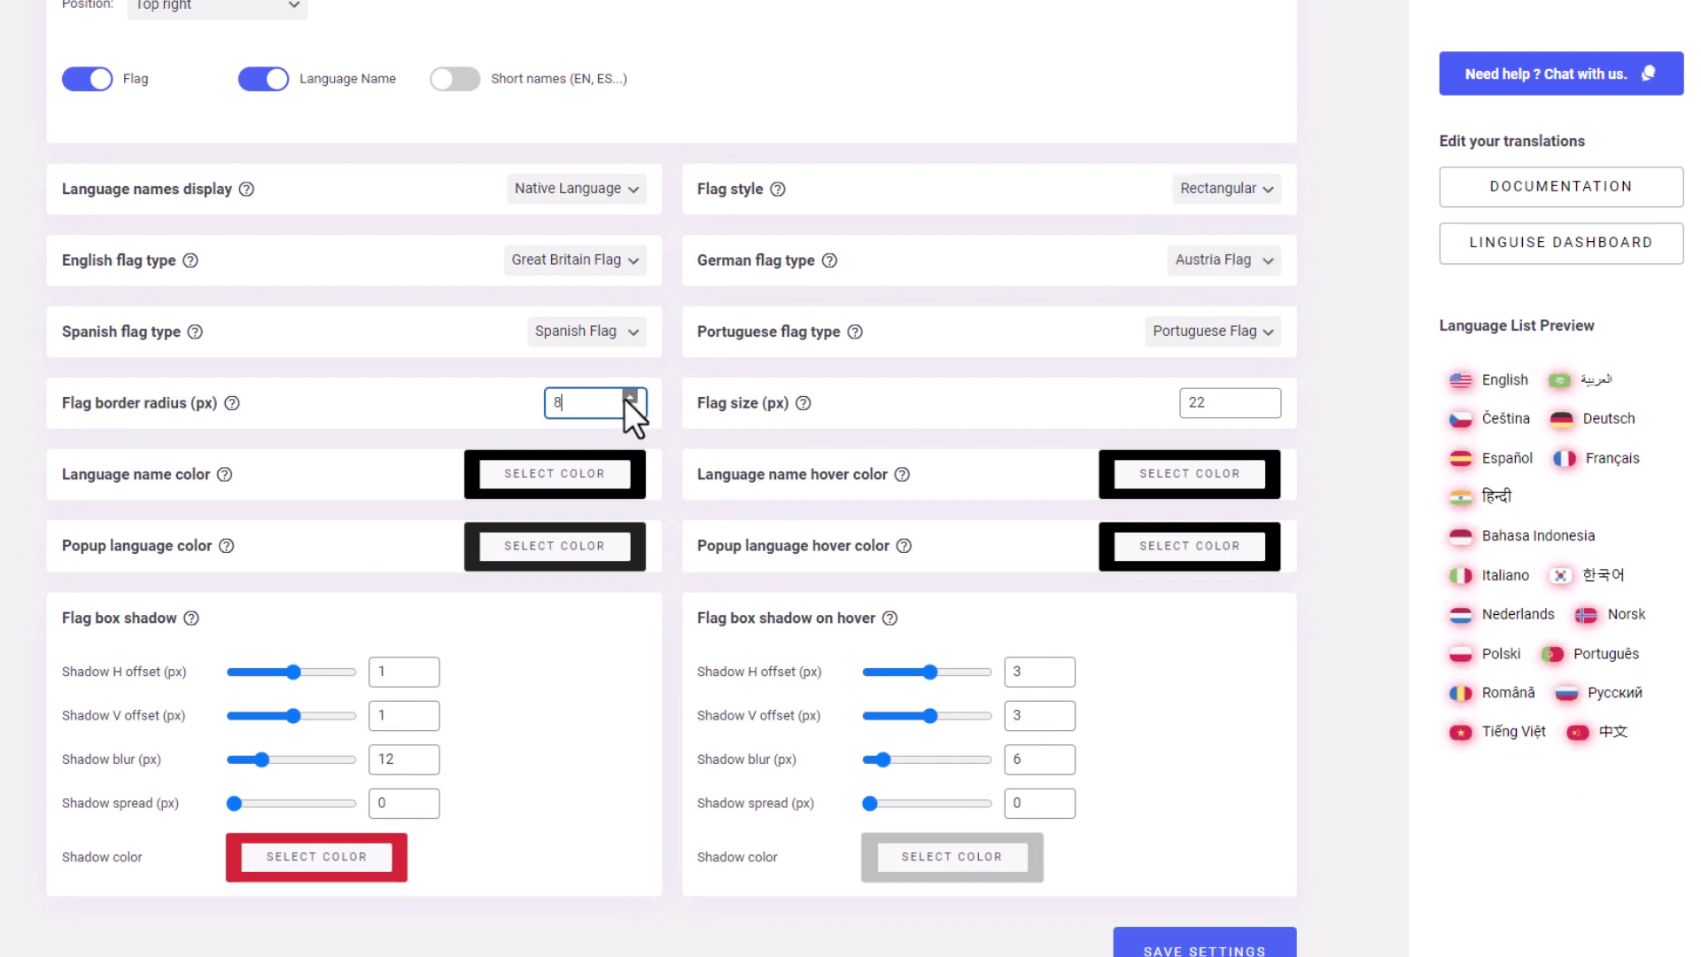
pyautogui.click(630, 395)
pyautogui.click(630, 395)
pyautogui.click(630, 395)
pyautogui.click(630, 395)
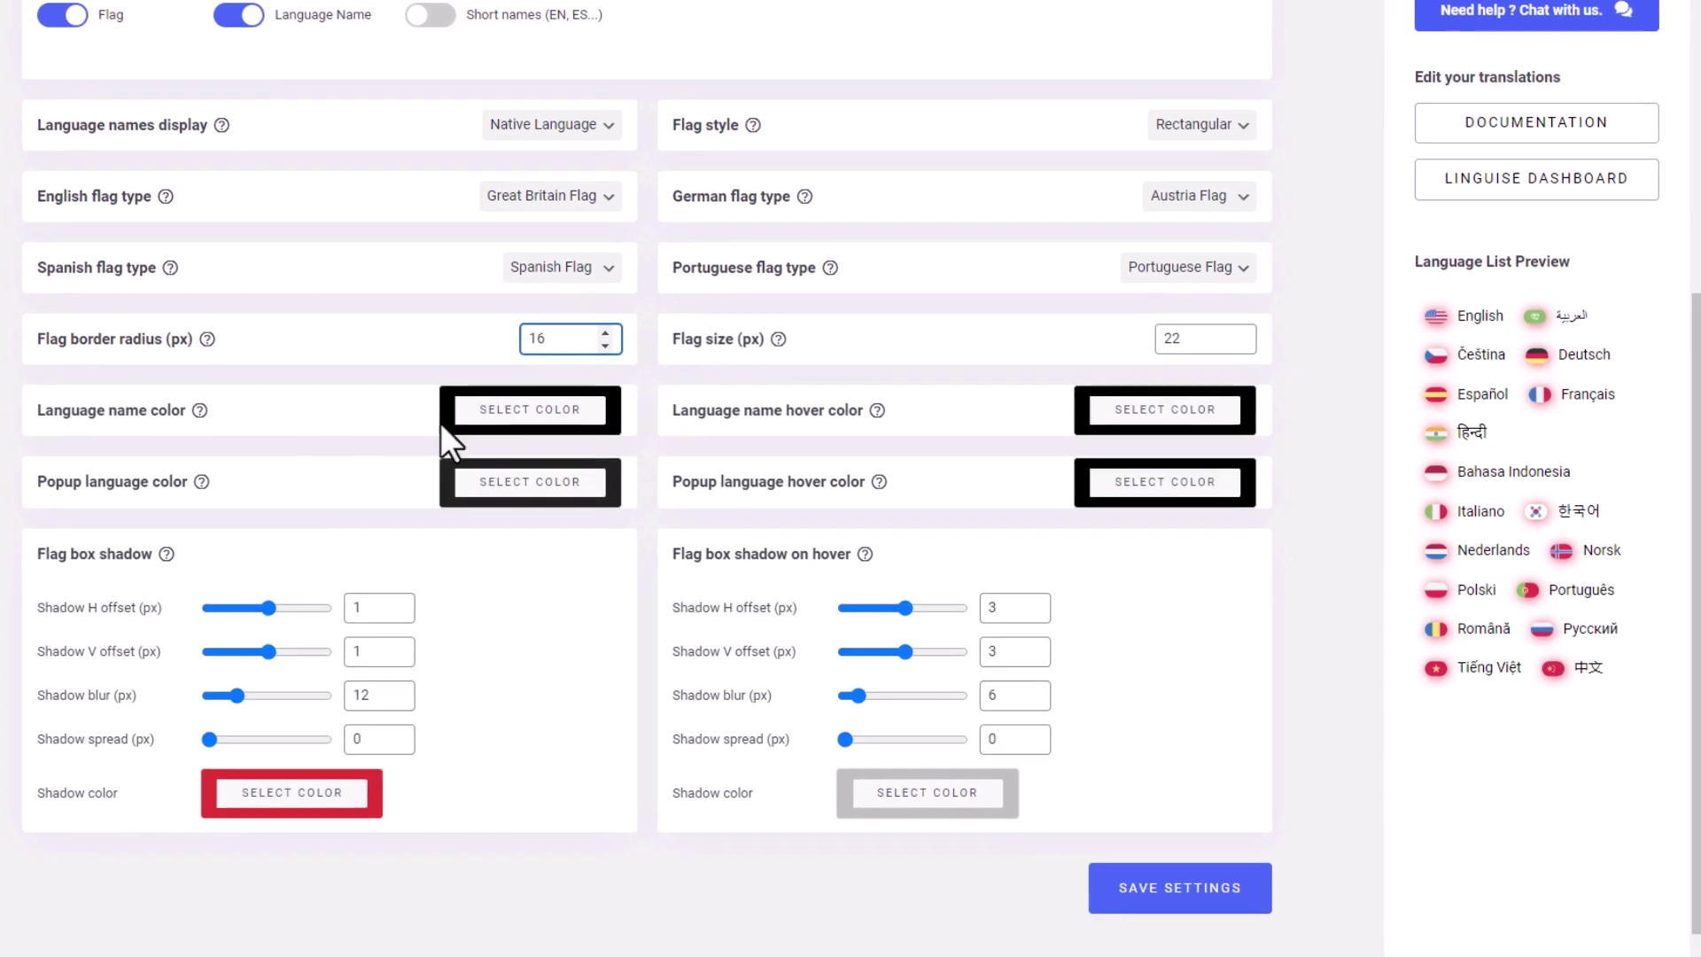
# Step: Make the language name colour black and the flag shadow colour gold
pyautogui.click(531, 469)
pyautogui.click(644, 570)
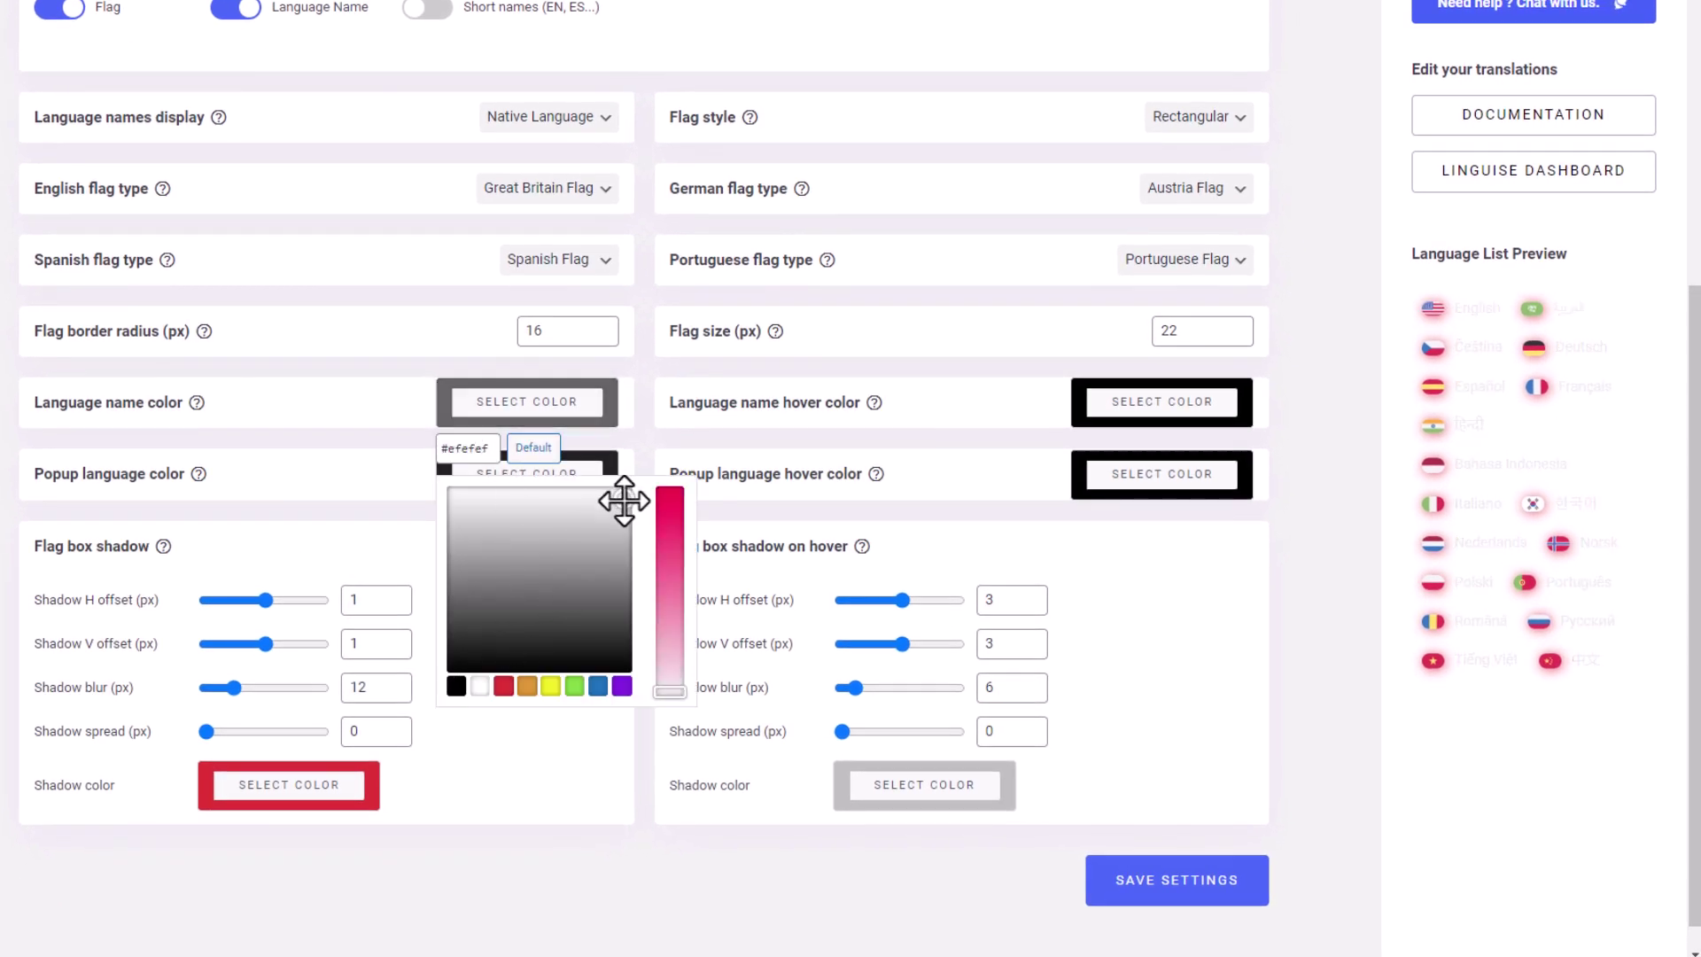
pyautogui.moveTo(620, 505); pyautogui.dragTo(532, 669)
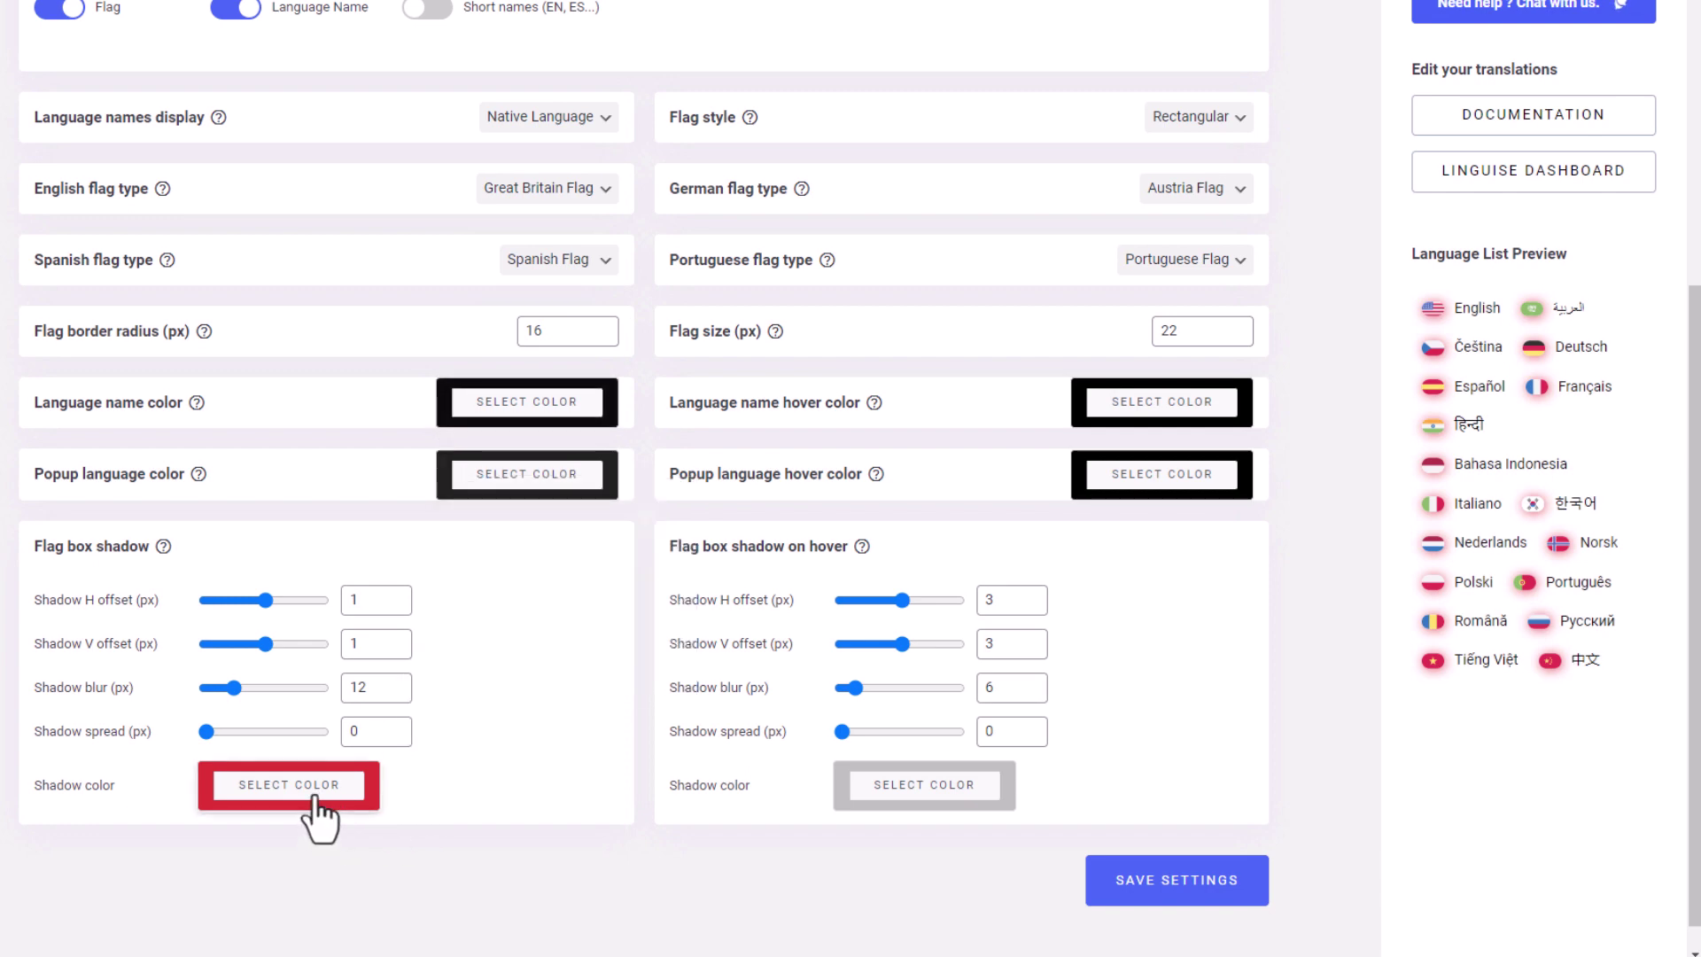
pyautogui.click(318, 802)
pyautogui.moveTo(271, 896); pyautogui.dragTo(220, 899)
pyautogui.click(693, 849)
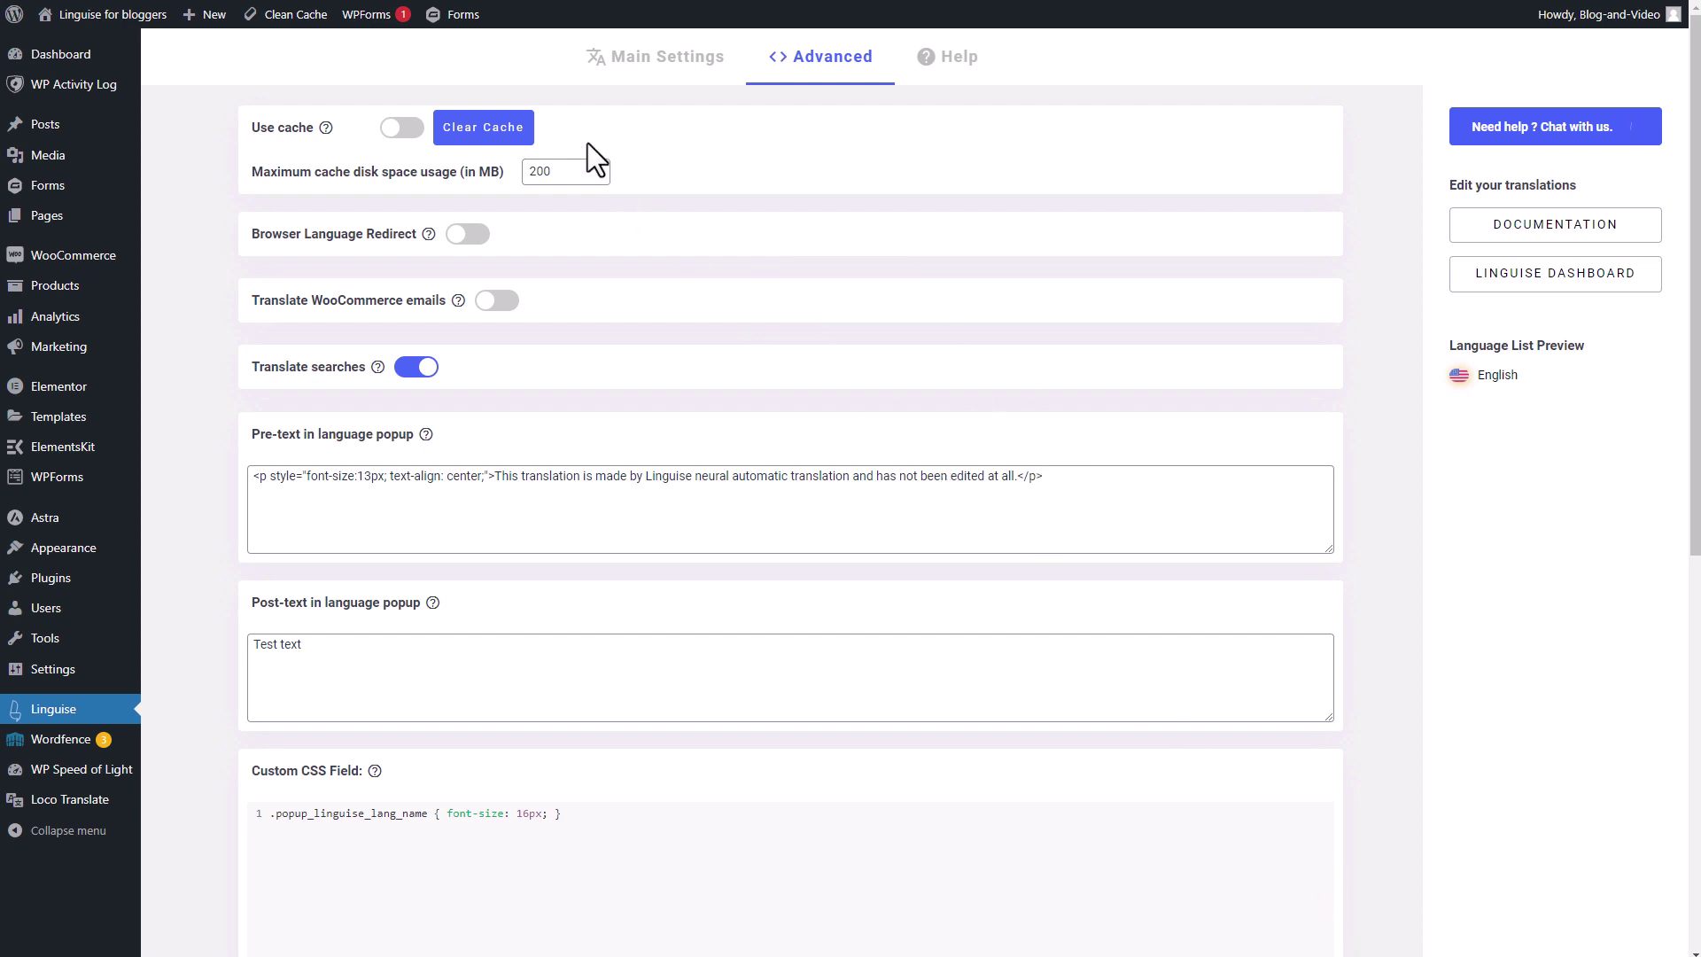
# Step: On the Advanced settings, toggle the translation cache on and back off, reading the option tooltips
pyautogui.click(660, 66)
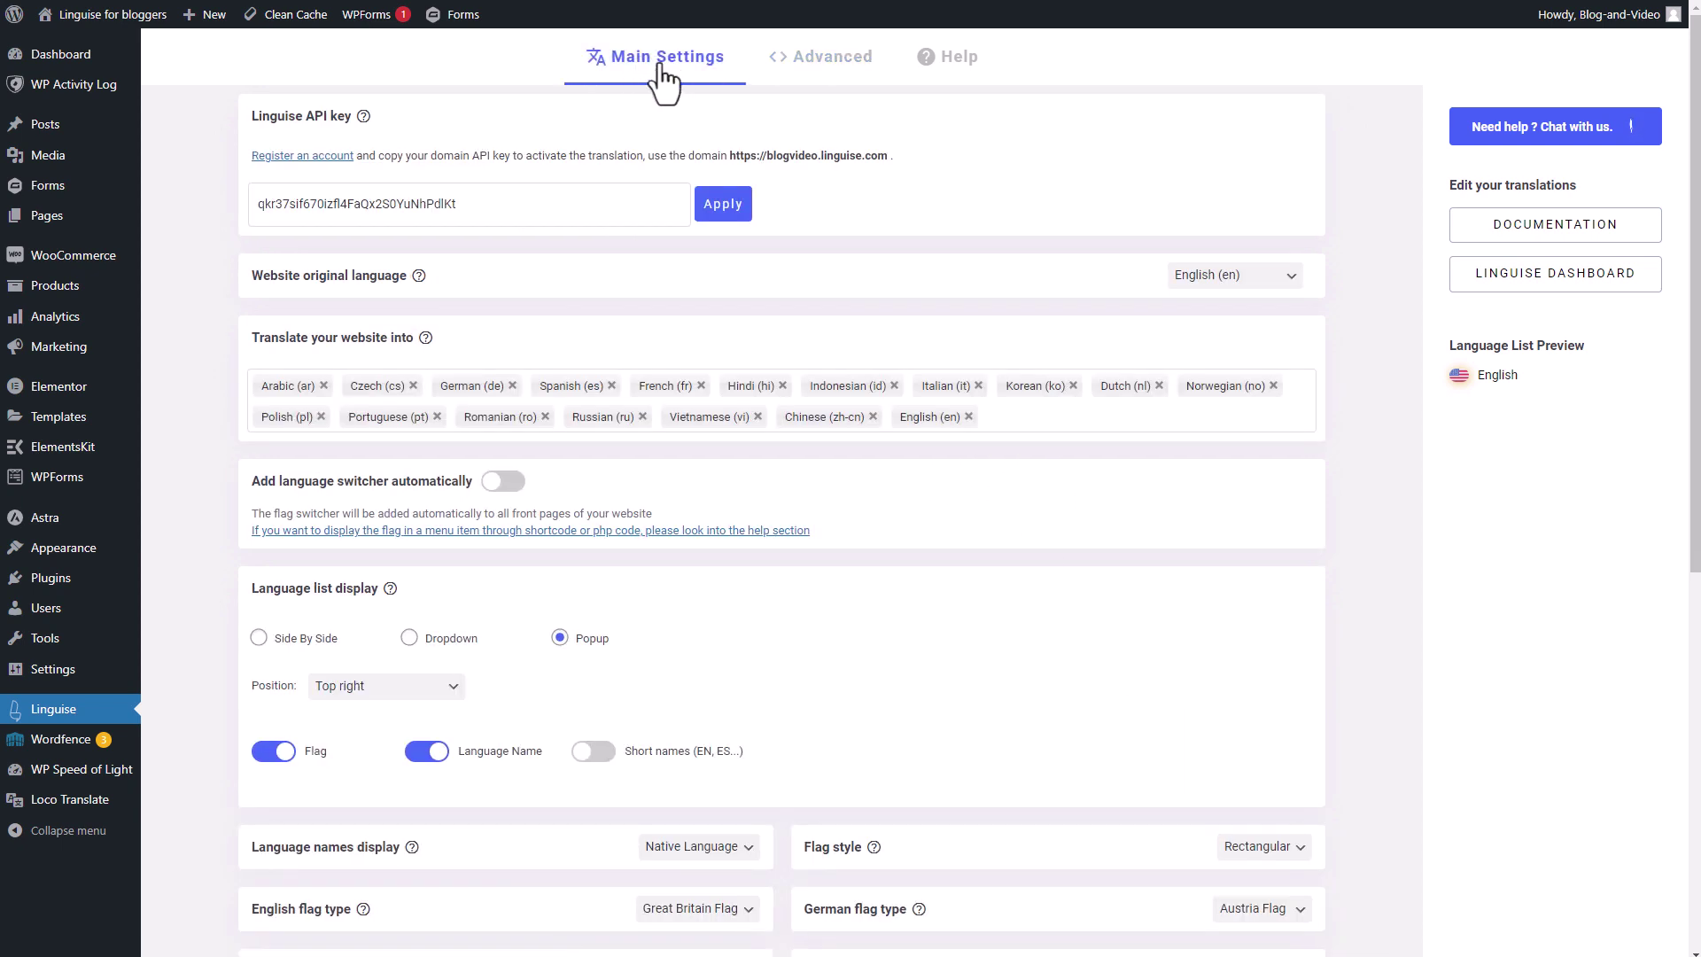
pyautogui.click(844, 79)
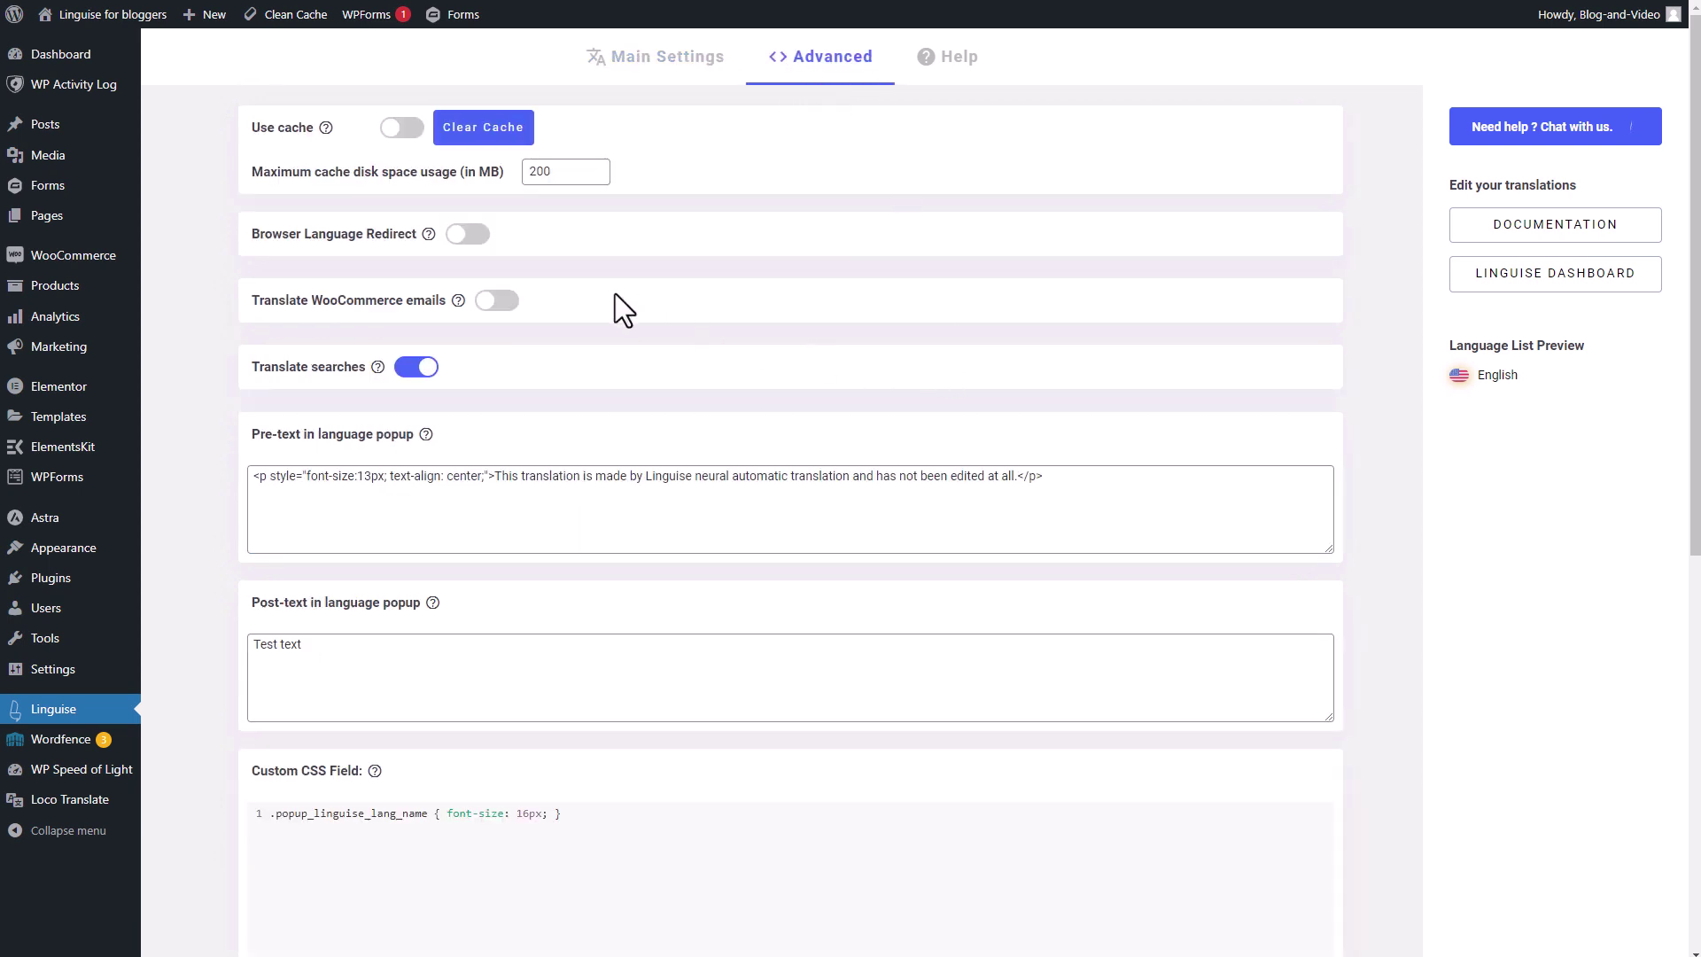
pyautogui.moveTo(329, 140)
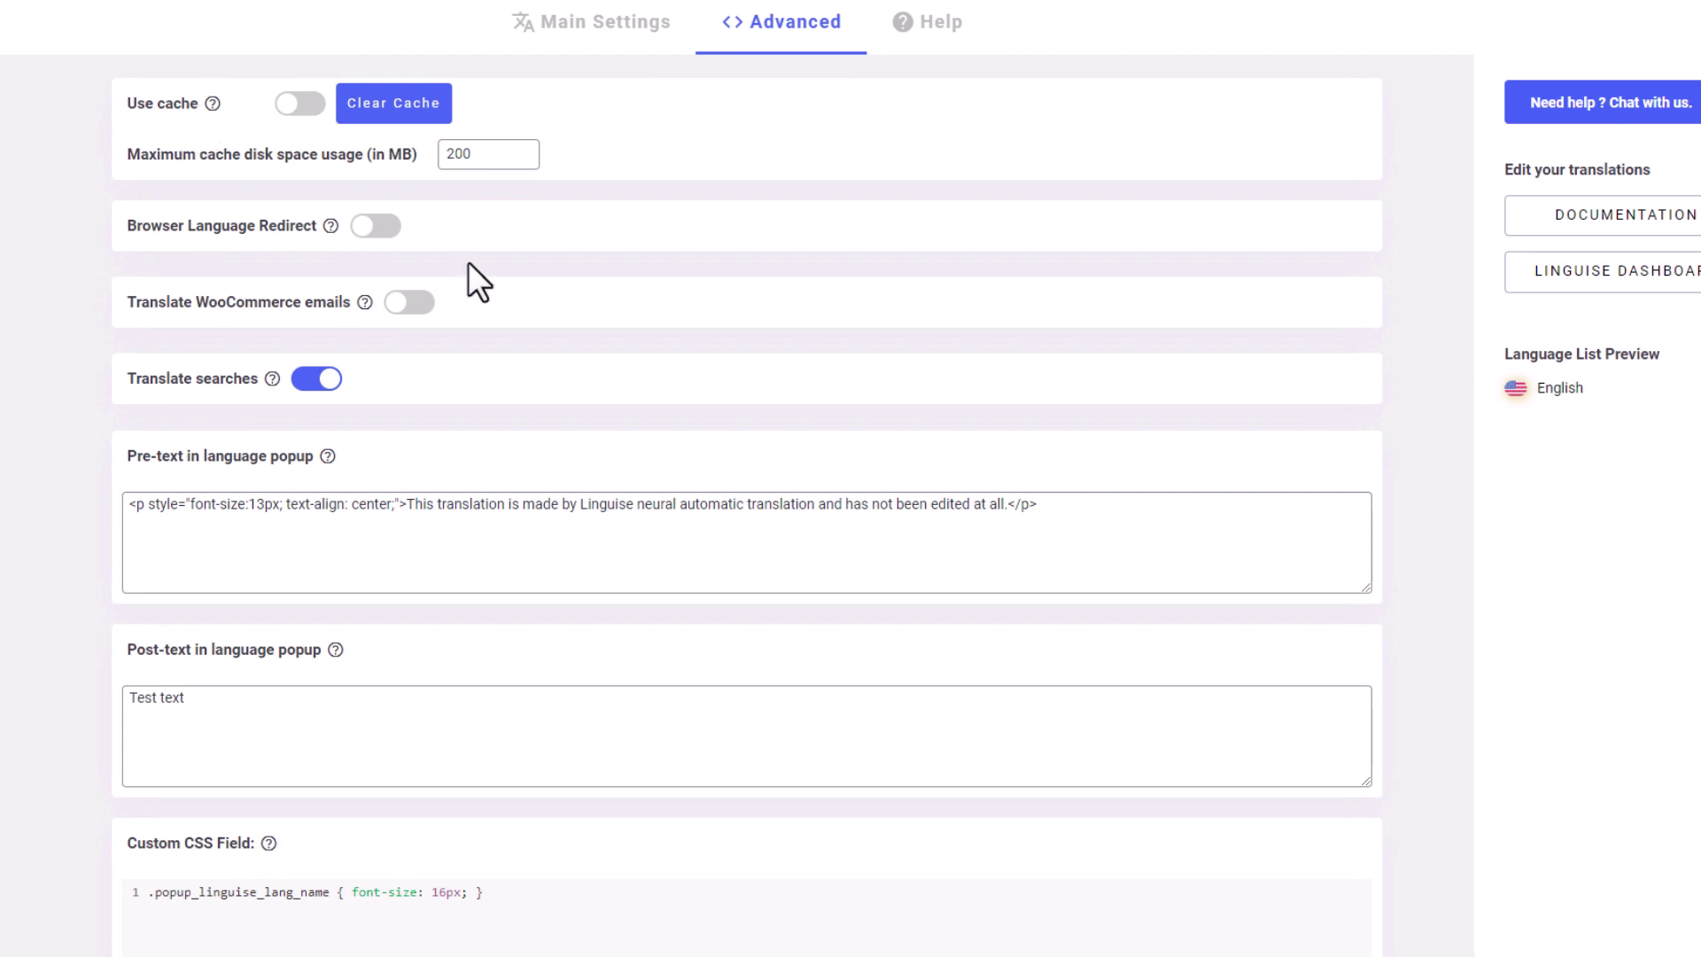
pyautogui.click(299, 105)
pyautogui.click(301, 111)
pyautogui.moveTo(295, 228)
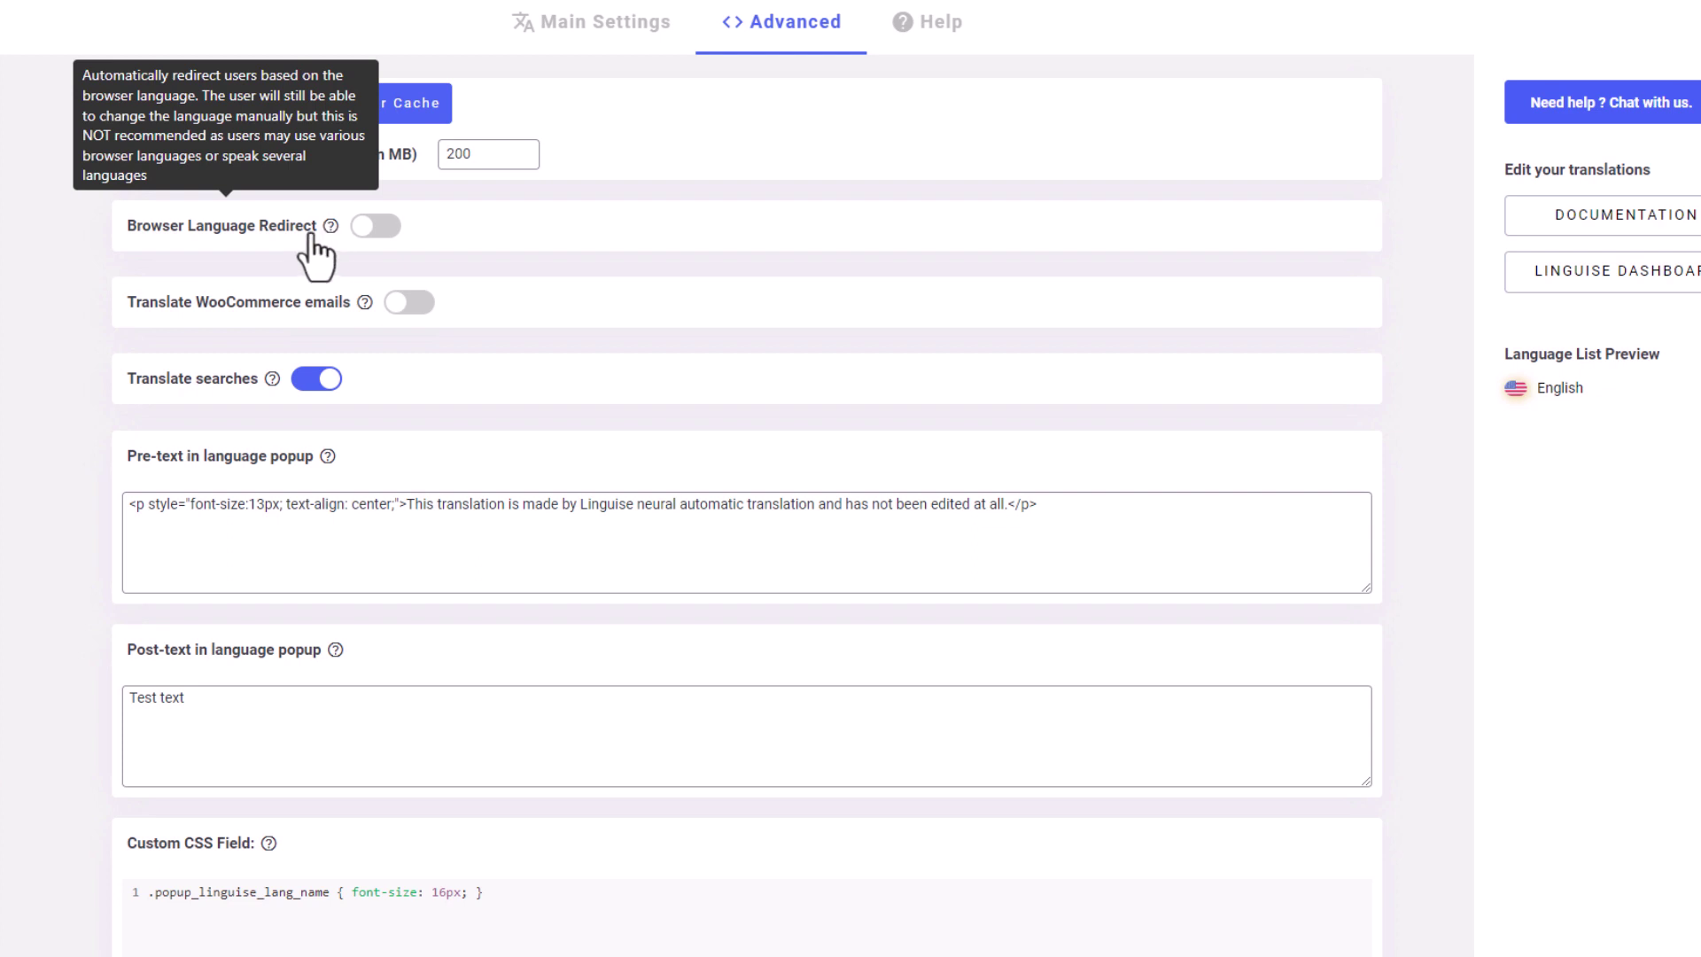
pyautogui.moveTo(350, 317)
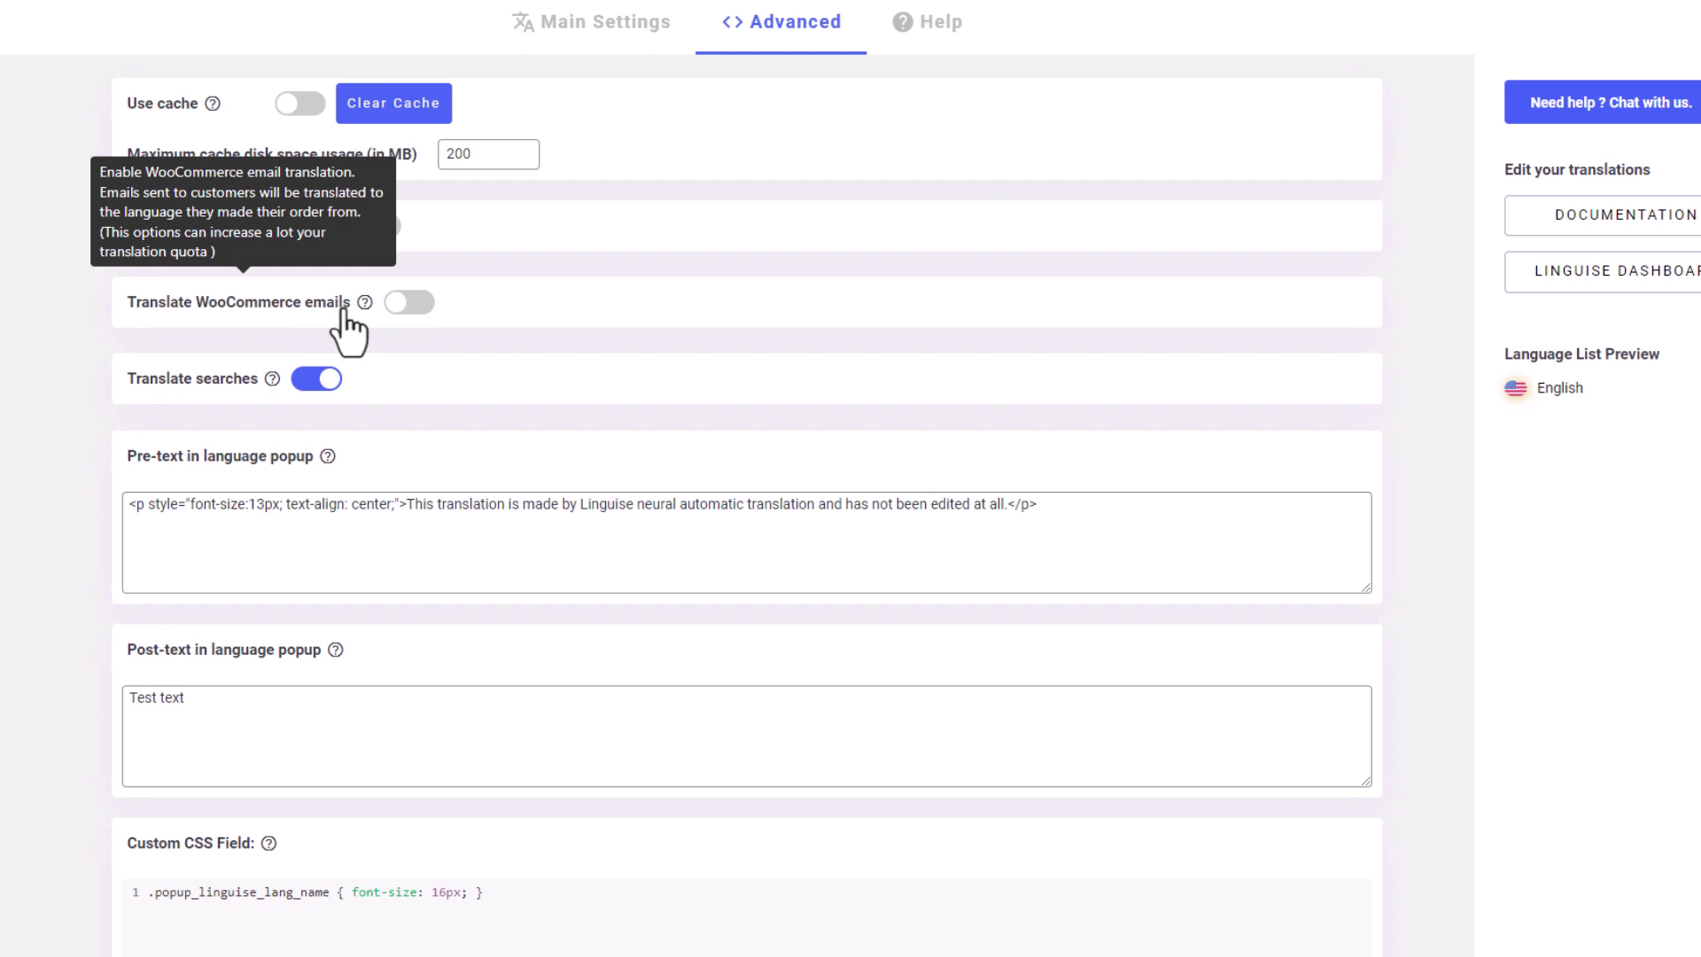
pyautogui.moveTo(268, 381)
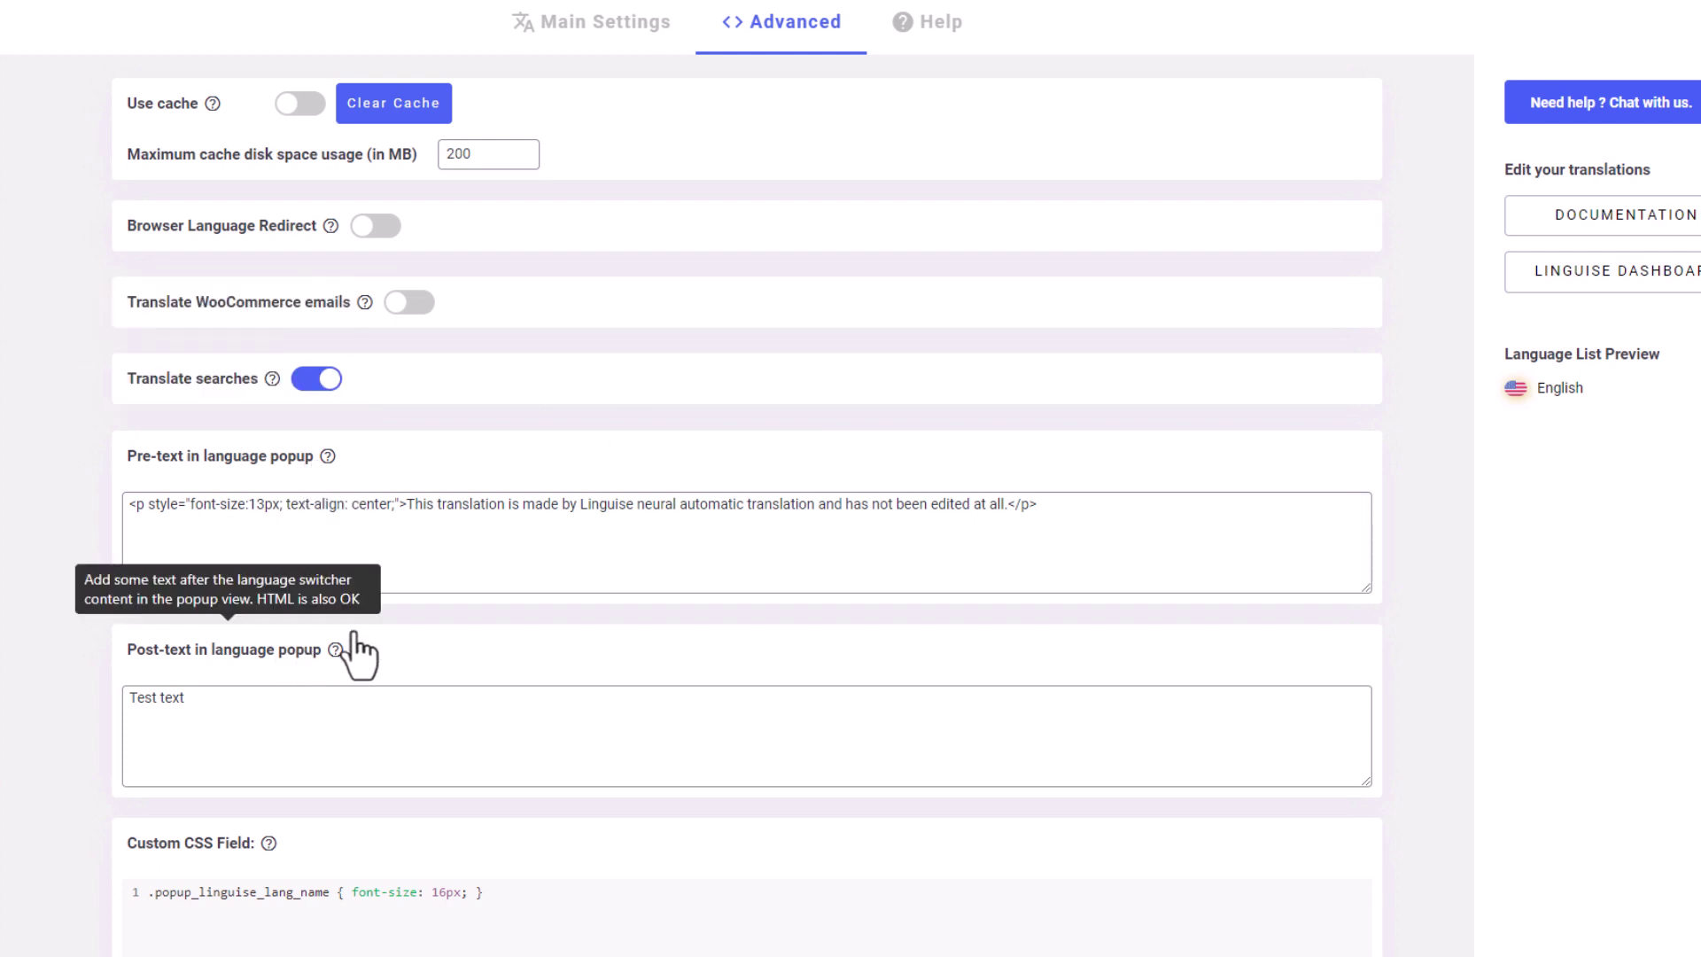
# Step: Append ' i just added' to the popup post-text, making it 'Test text i just added', and save
pyautogui.click(584, 54)
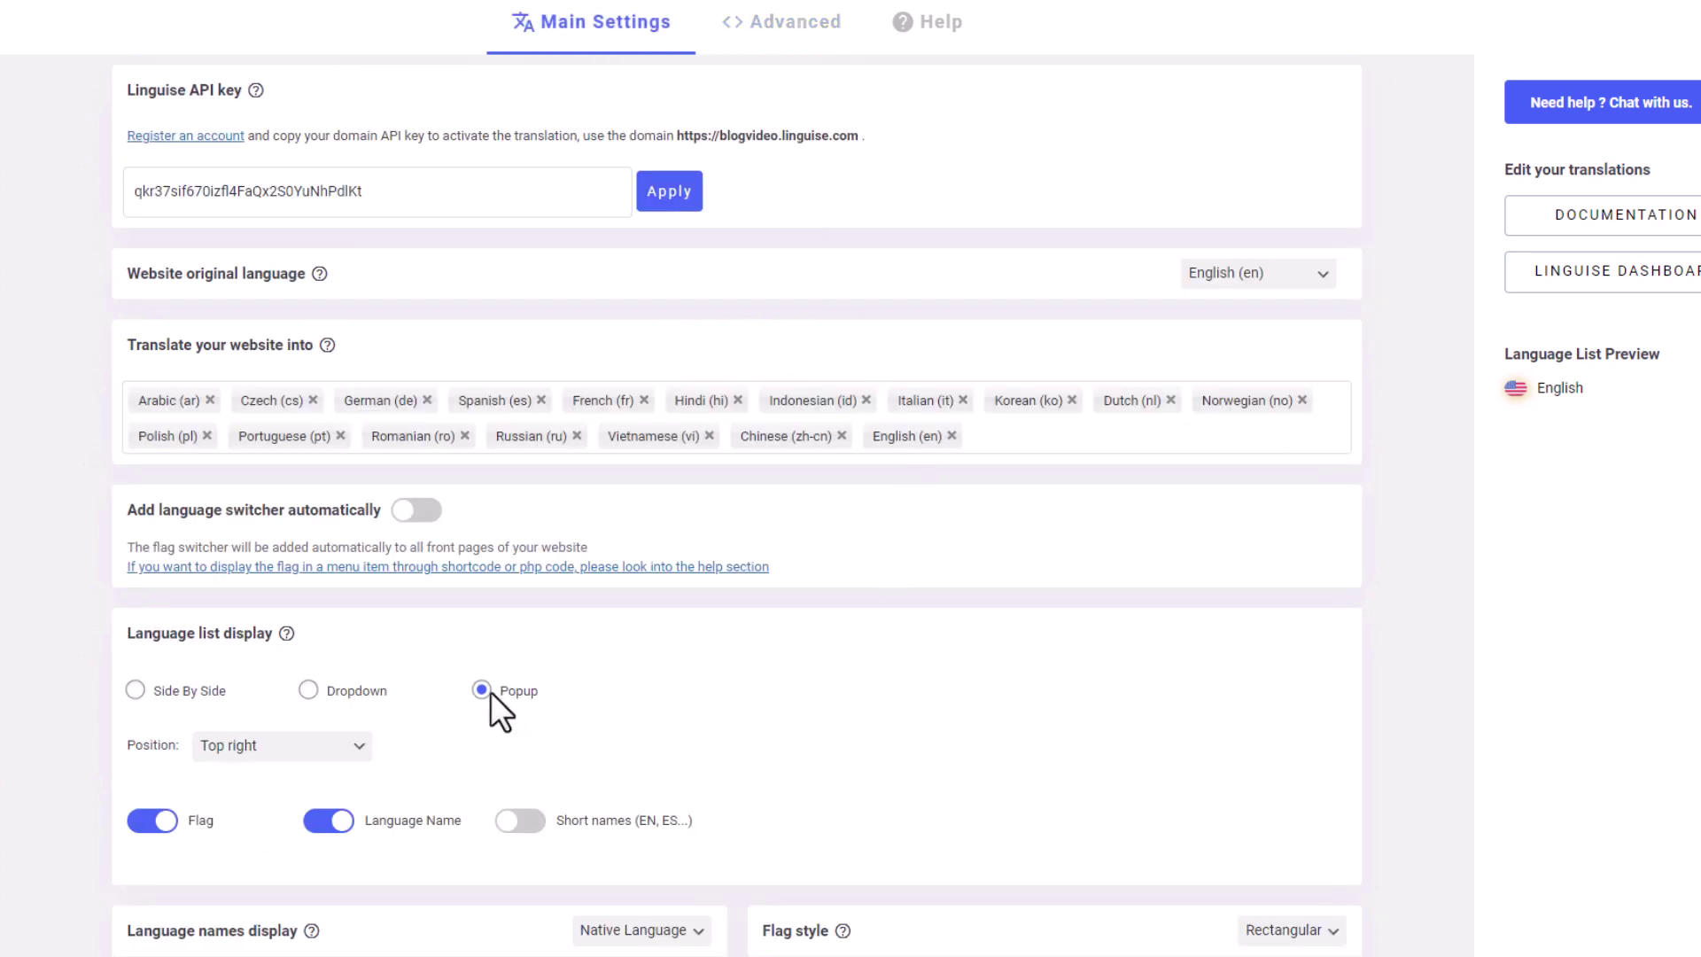
pyautogui.click(768, 45)
pyautogui.click(419, 738)
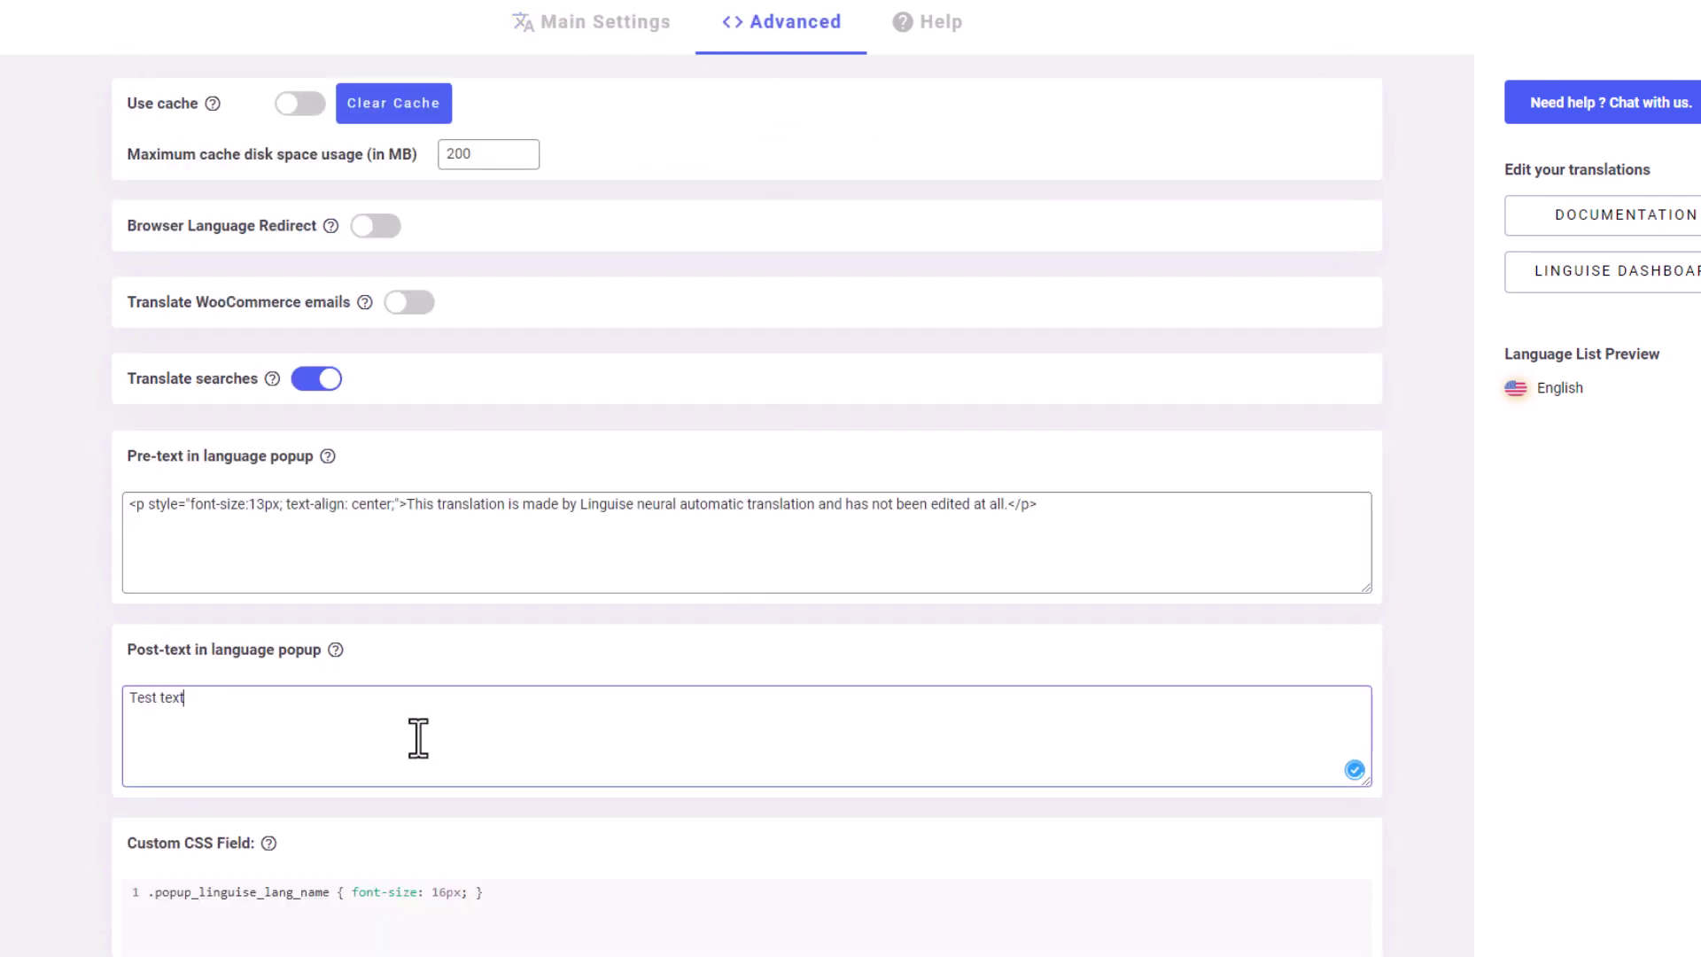
pyautogui.write('i just added')
pyautogui.click(1157, 530)
pyautogui.scroll(-9, 1109, 747)
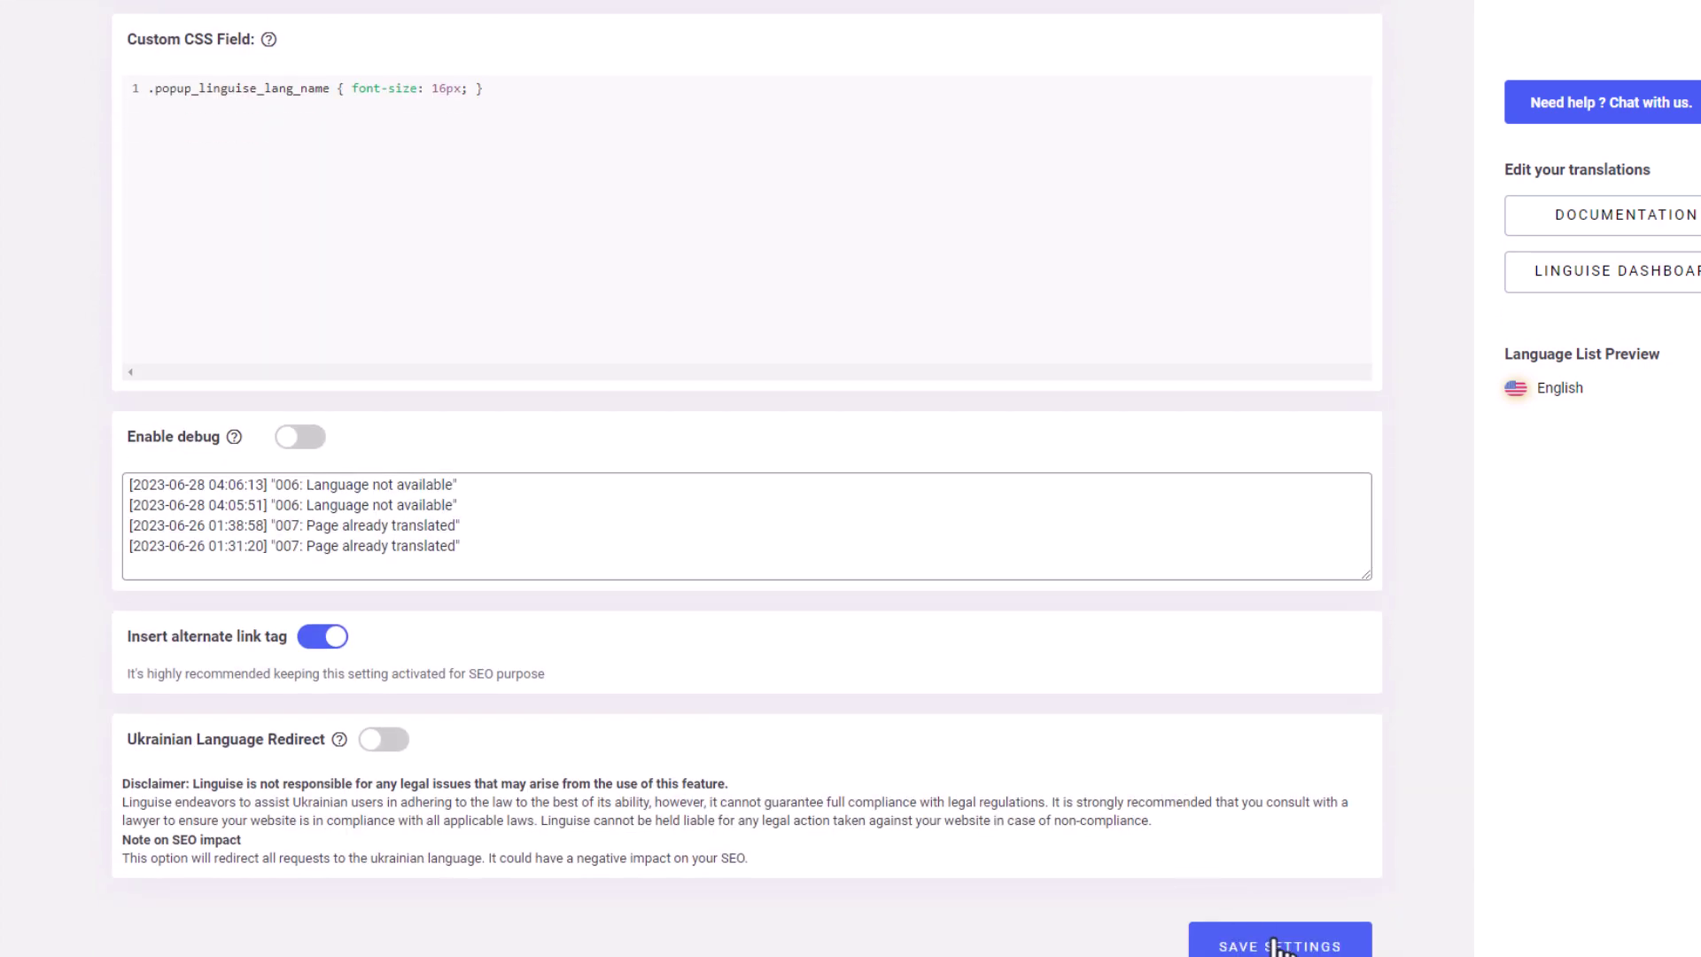
pyautogui.click(1276, 946)
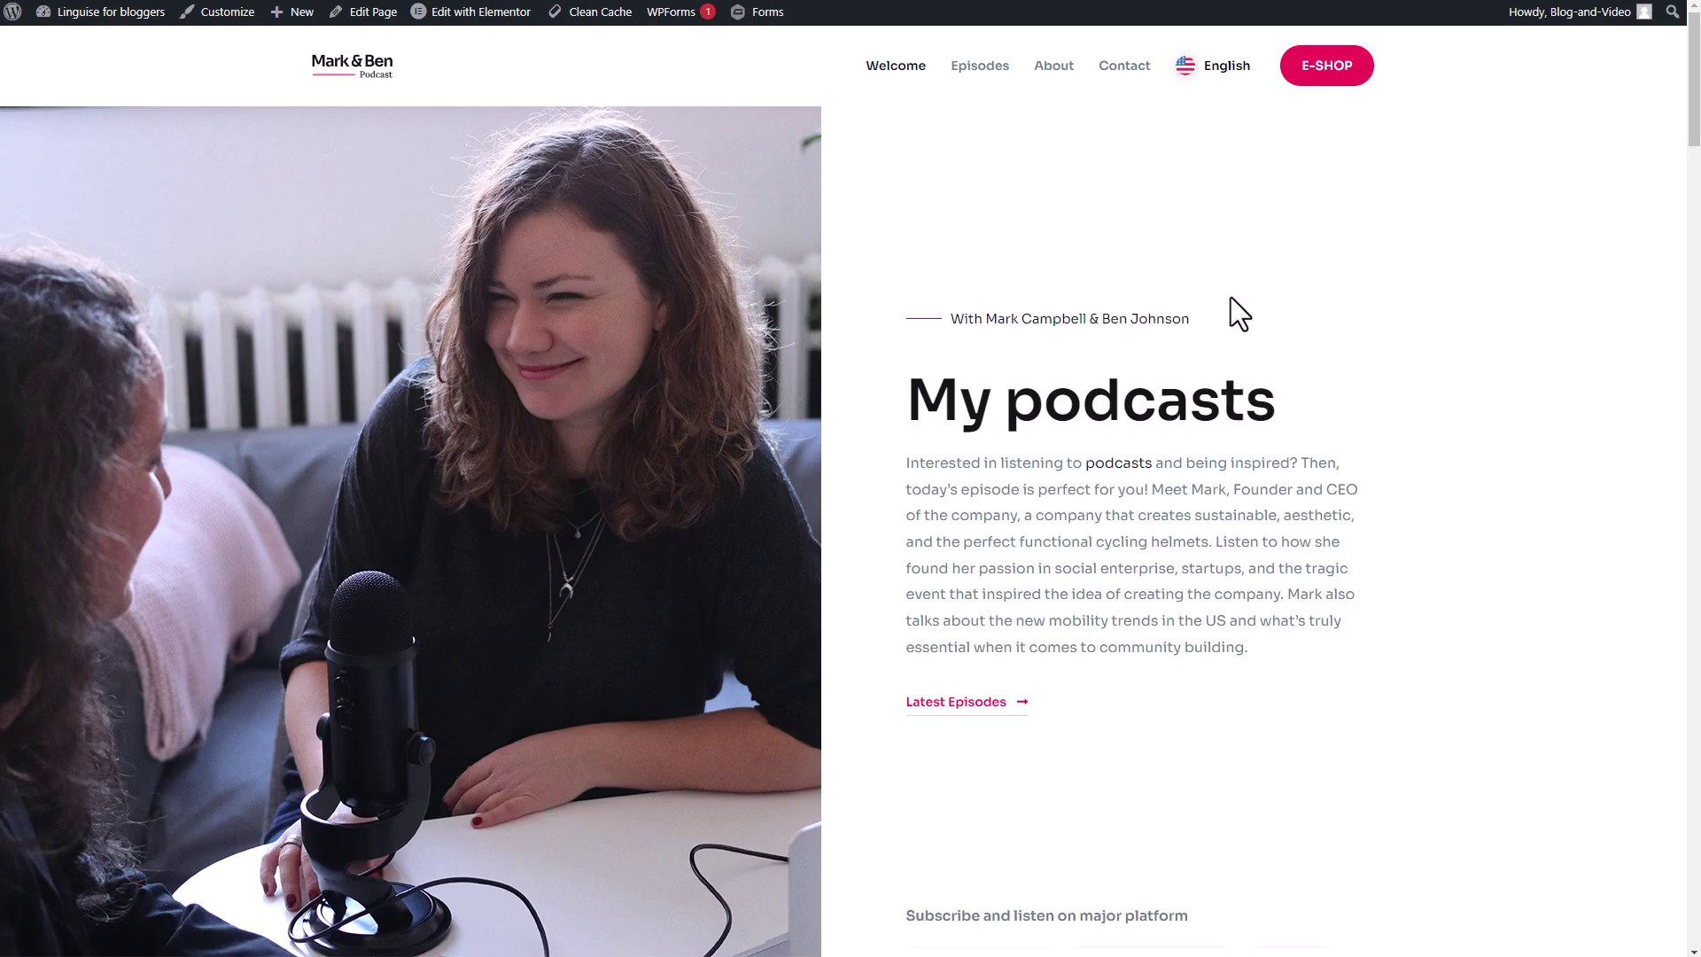
pyautogui.click(1200, 73)
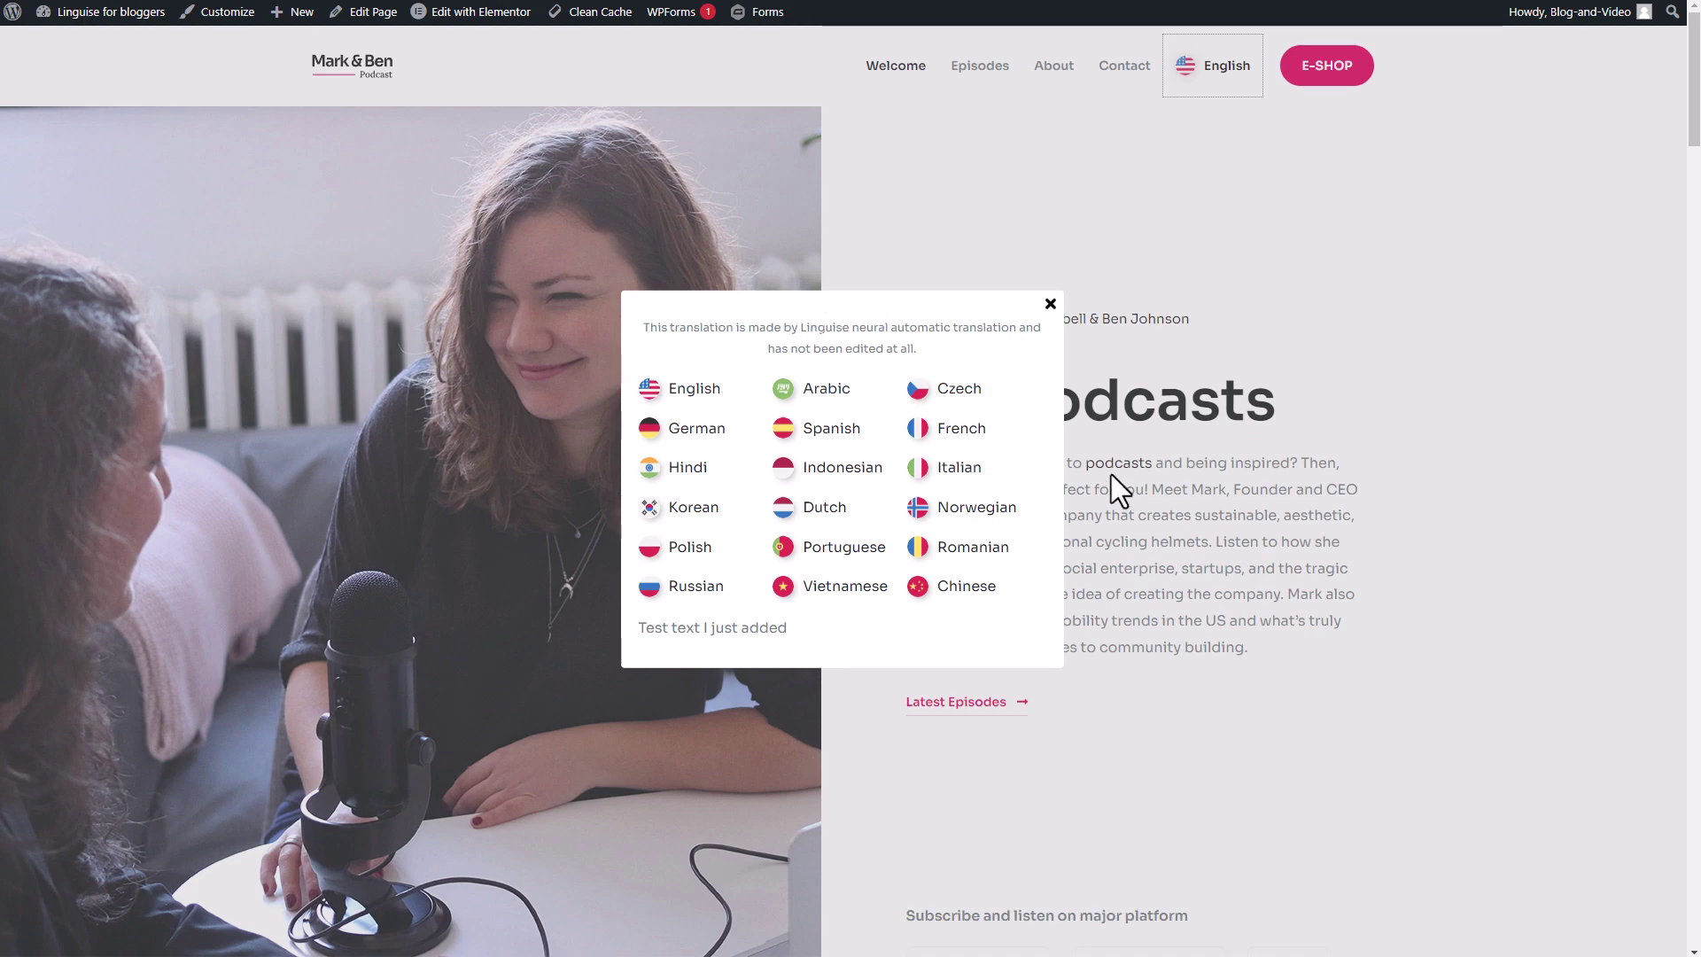
pyautogui.click(1051, 305)
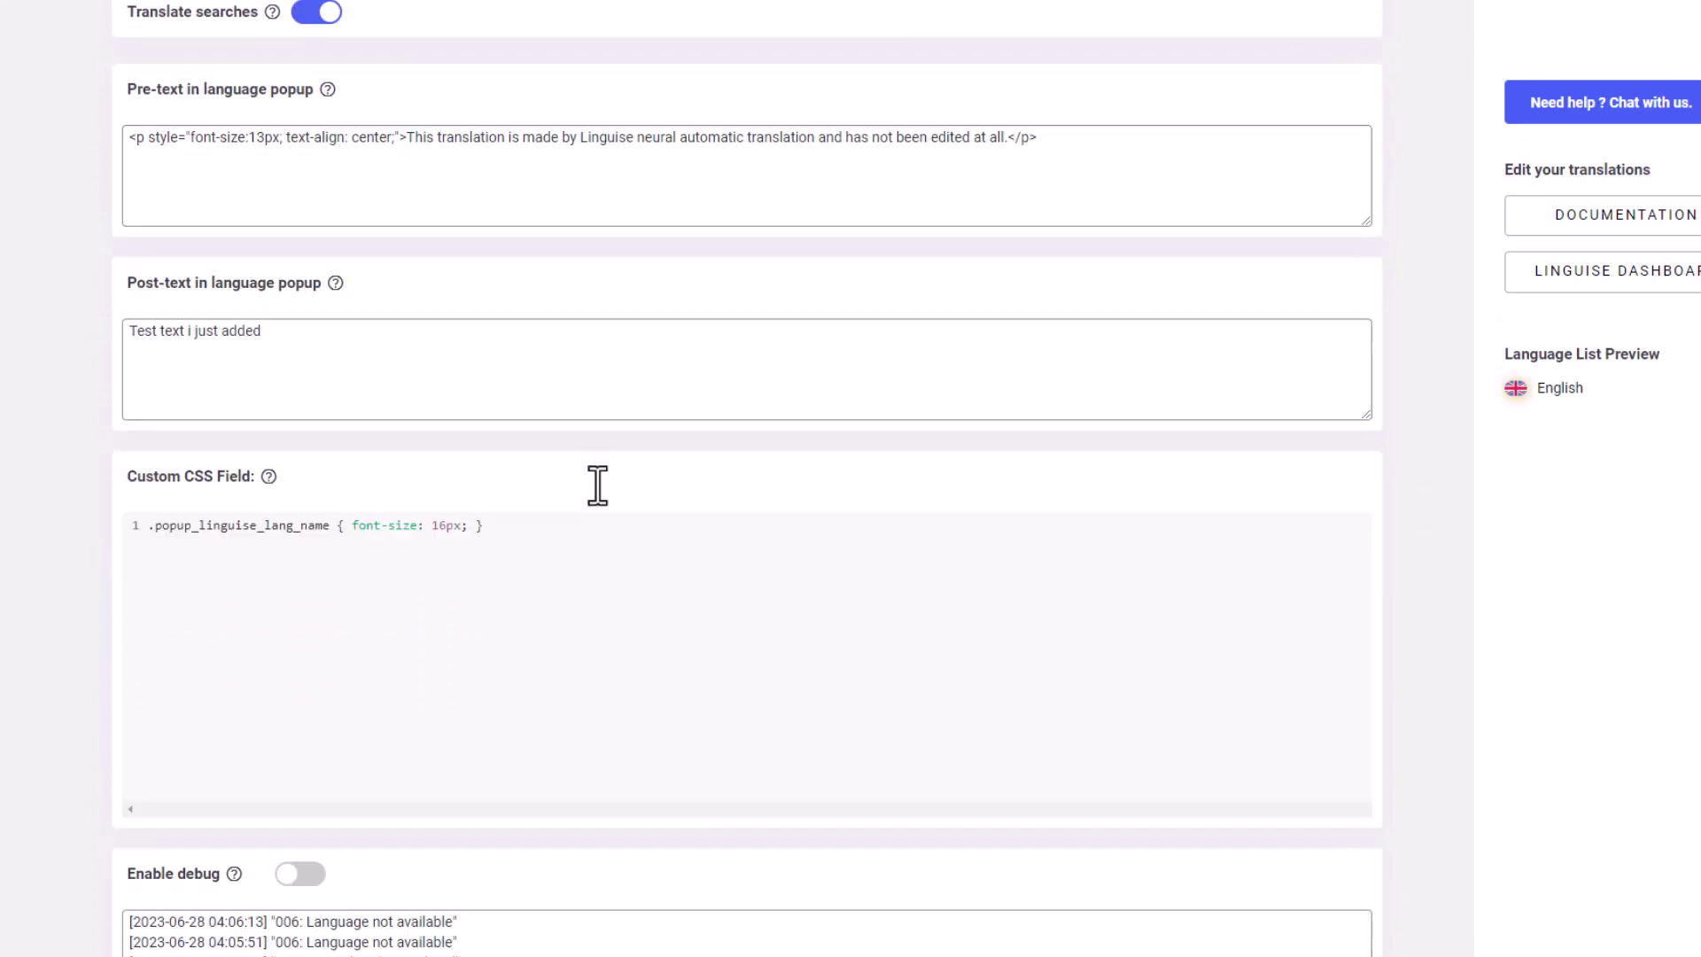
# Step: Scroll through the Advanced settings' Custom CSS, debug and redirect options
pyautogui.scroll(-2, 596, 486)
pyautogui.moveTo(270, 341)
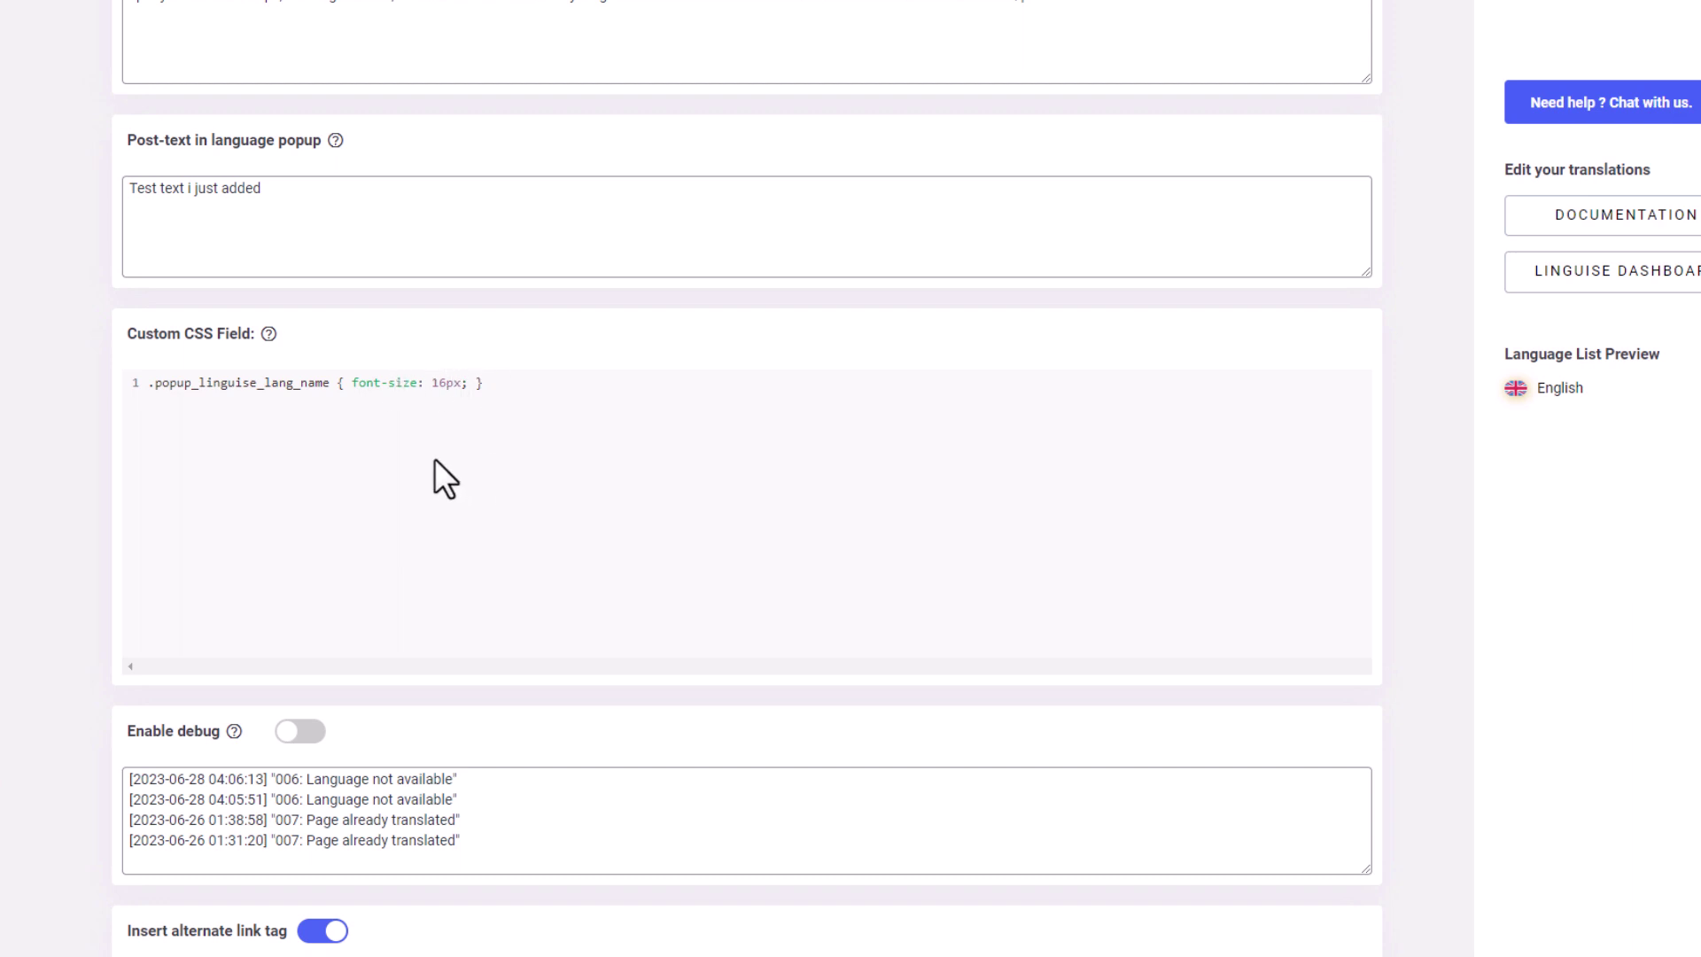
pyautogui.scroll(-3, 571, 584)
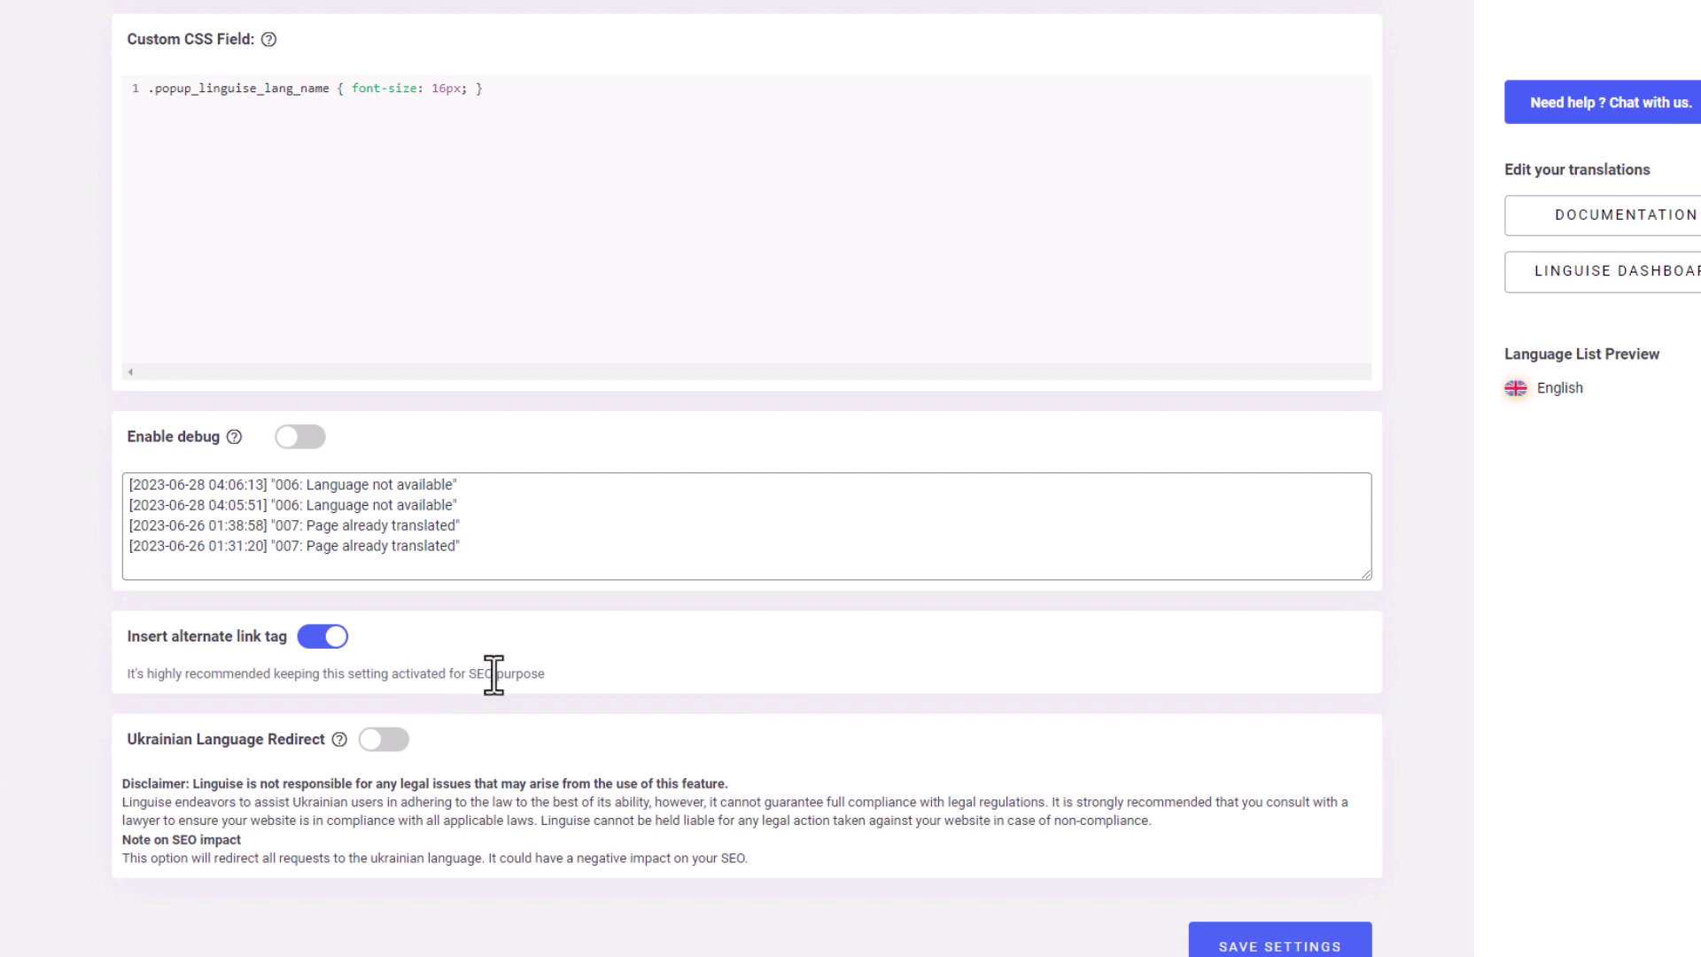
pyautogui.scroll(9, 937, 716)
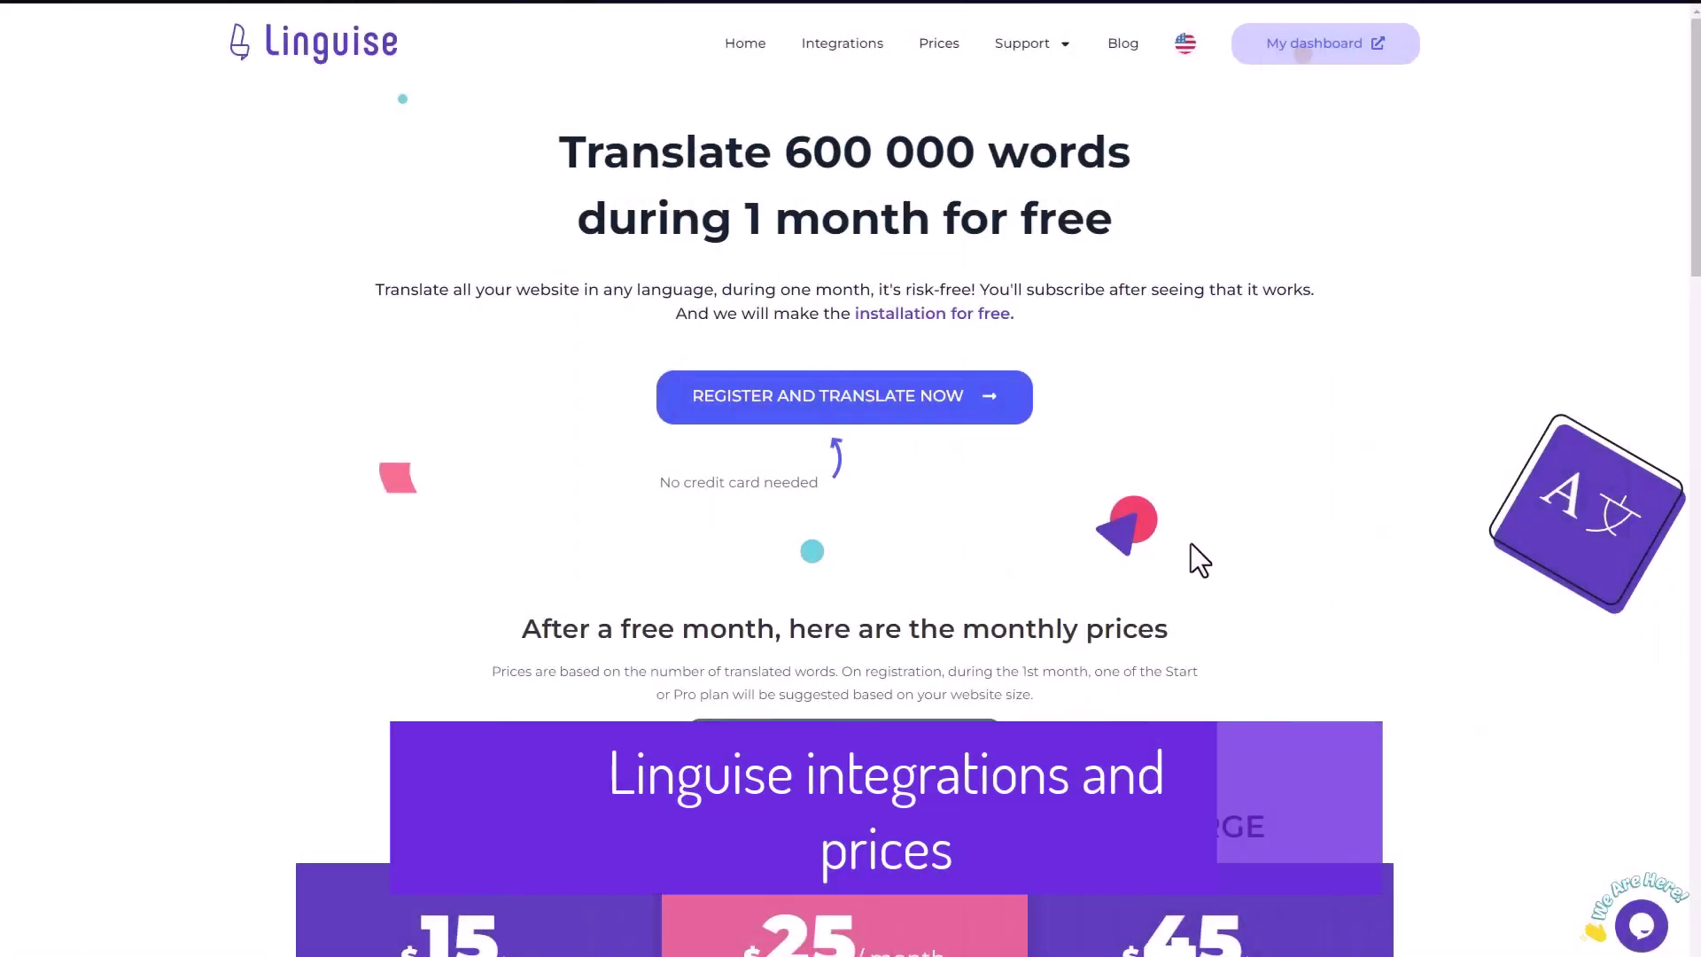
# Step: Scroll down to the Linguise monthly pricing cards for START, PRO and LARGE
pyautogui.scroll(-6, 1196, 558)
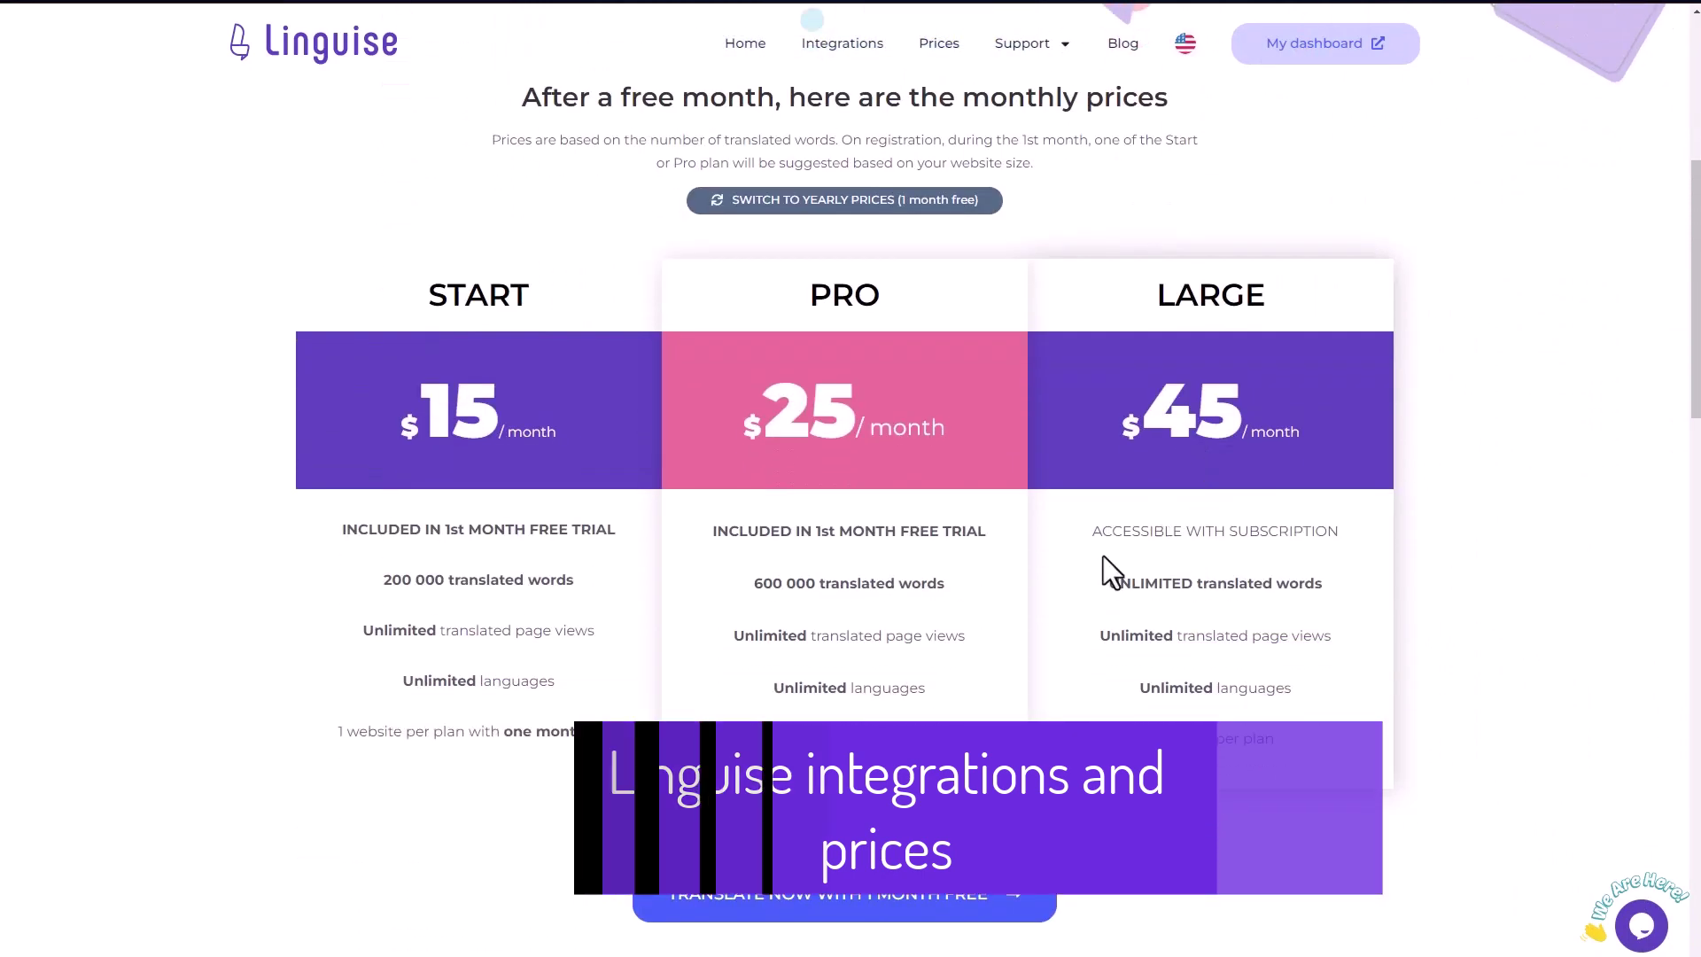